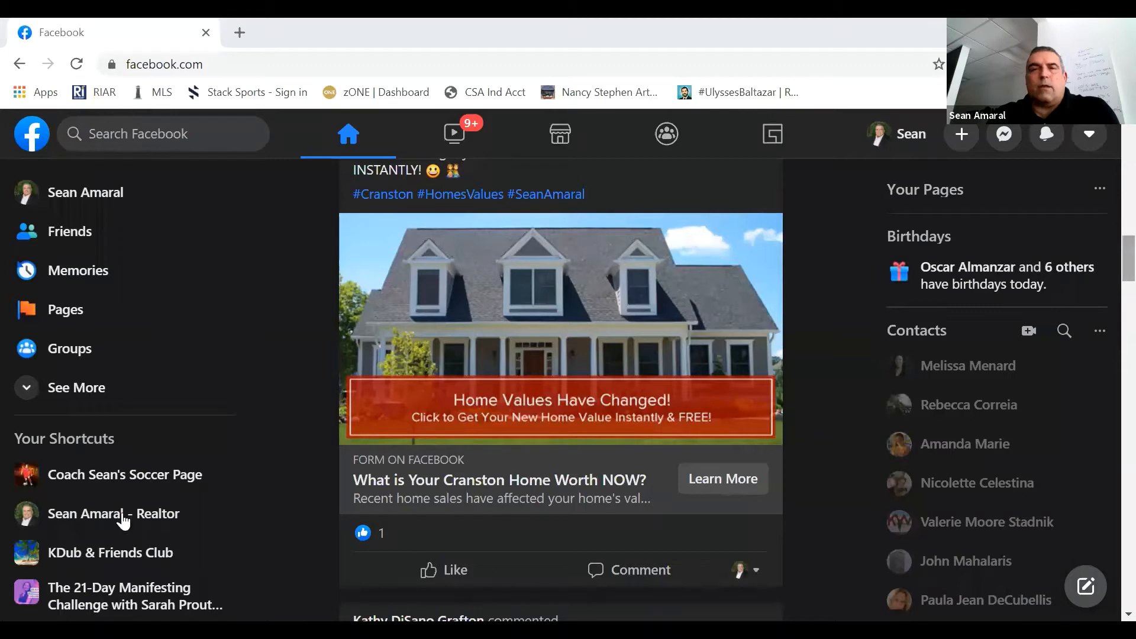
# - Open the Ad Center of the realtor business page and look over its ad performance summary
pyautogui.click(90, 524)
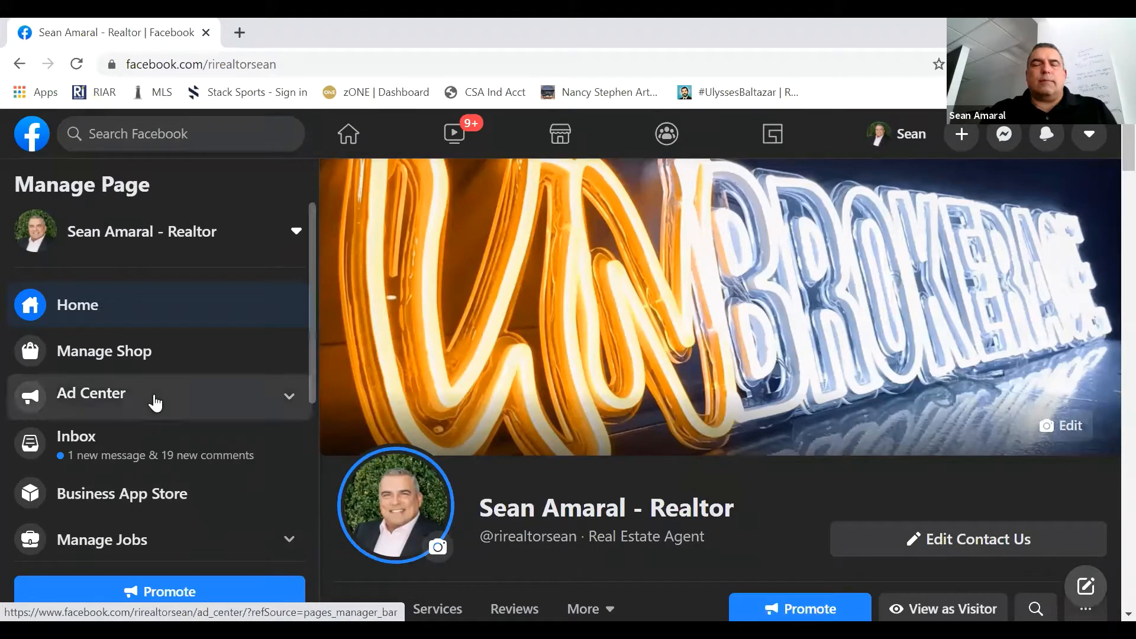
pyautogui.click(155, 403)
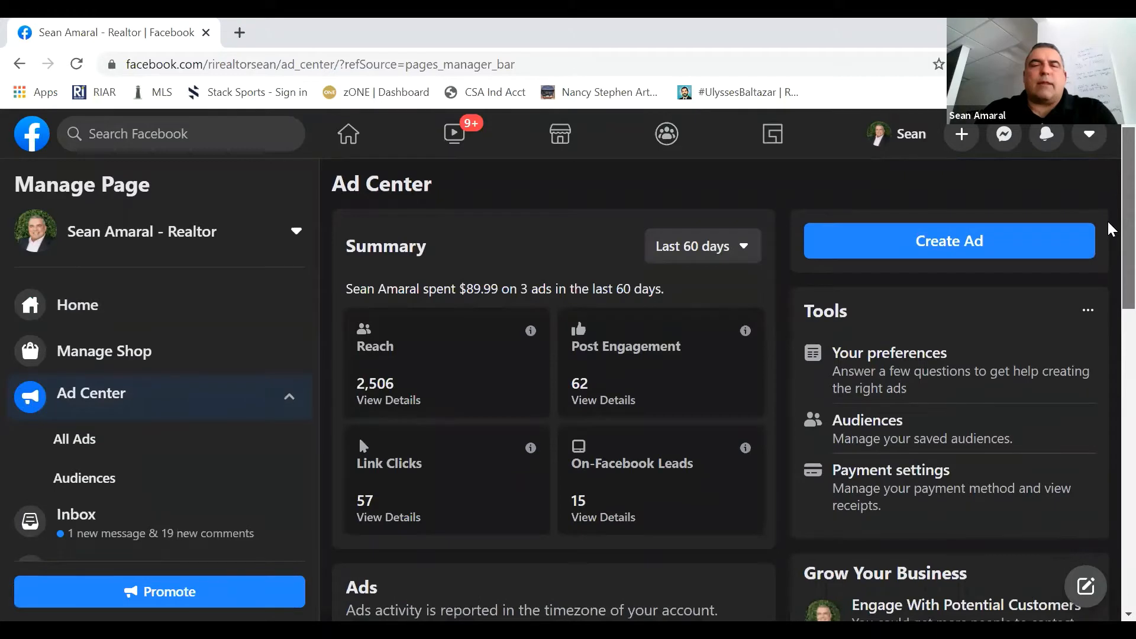
pyautogui.scroll(-1, 1111, 235)
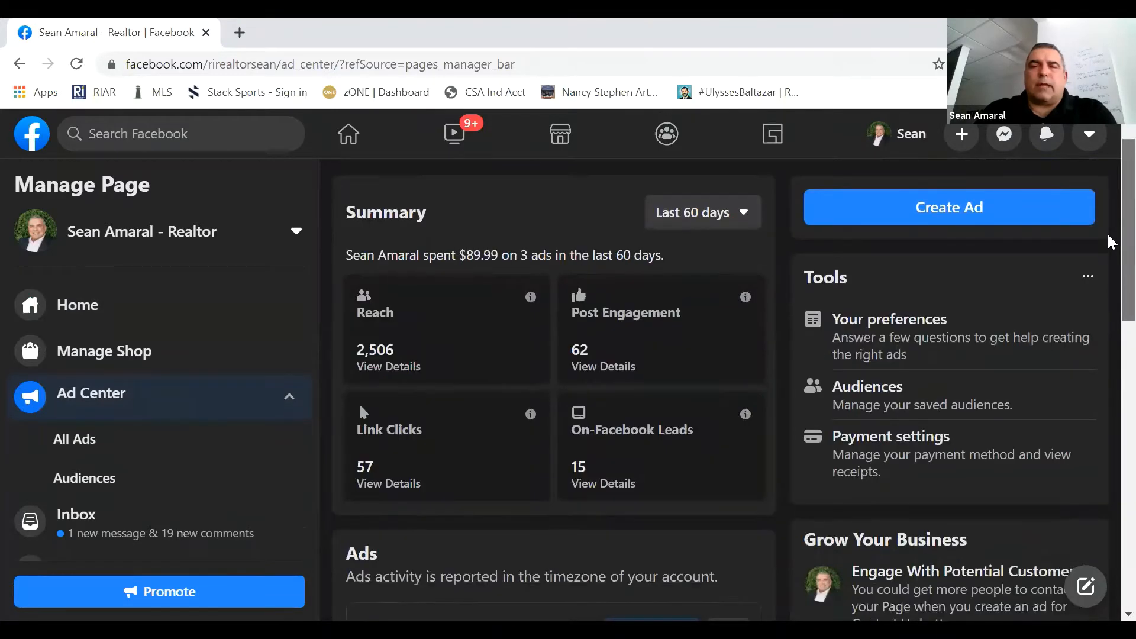
pyautogui.scroll(-1, 1111, 244)
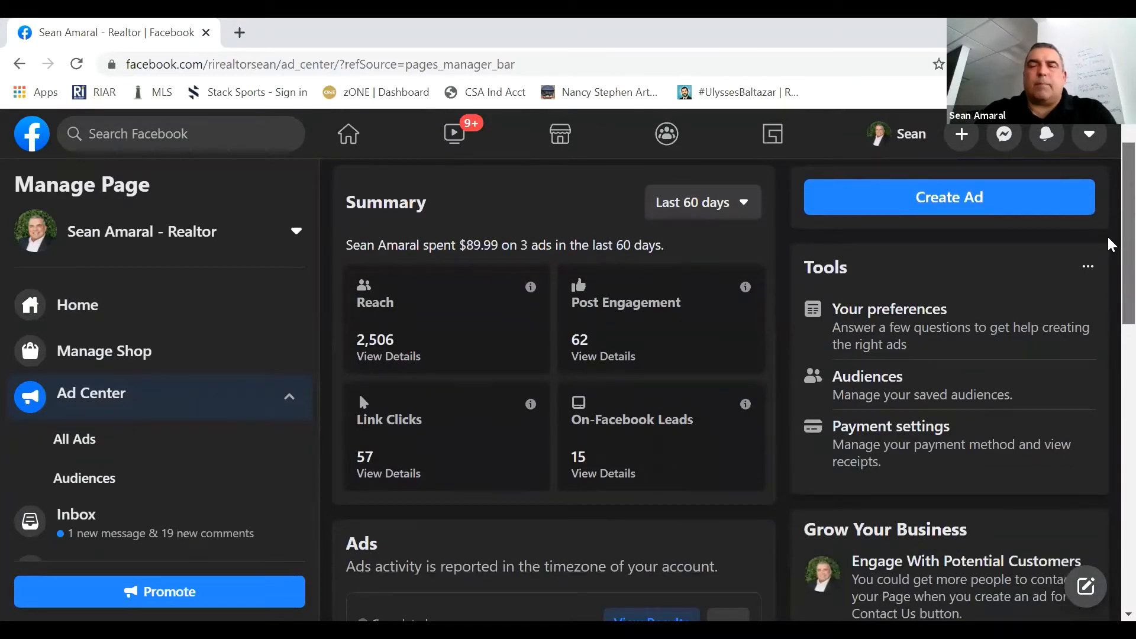
pyautogui.scroll(1, 1111, 243)
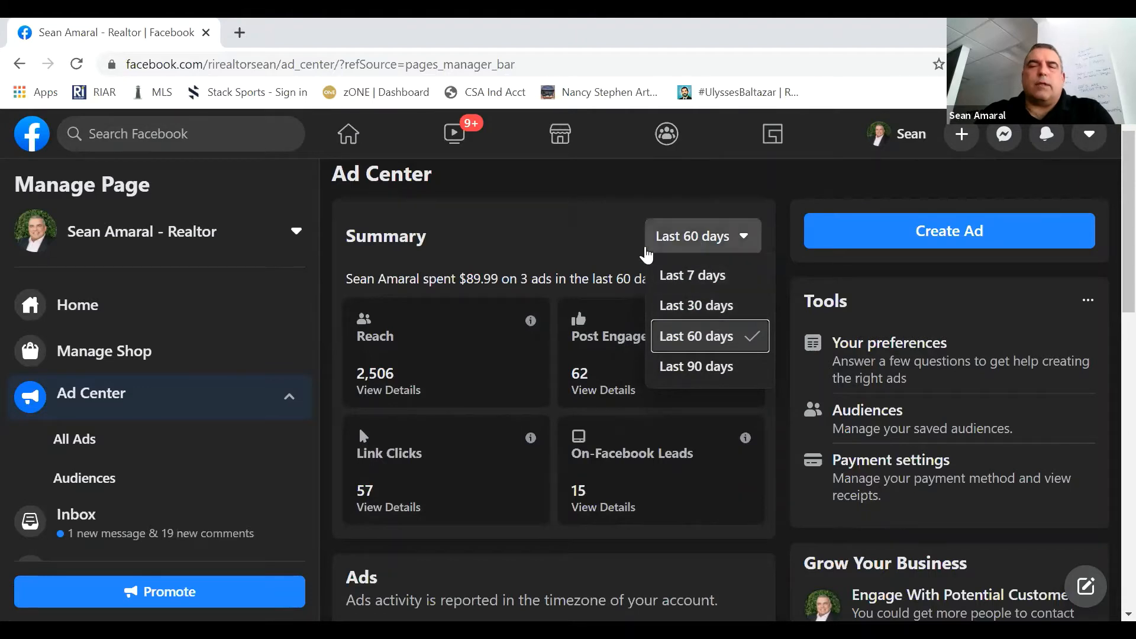
pyautogui.click(604, 251)
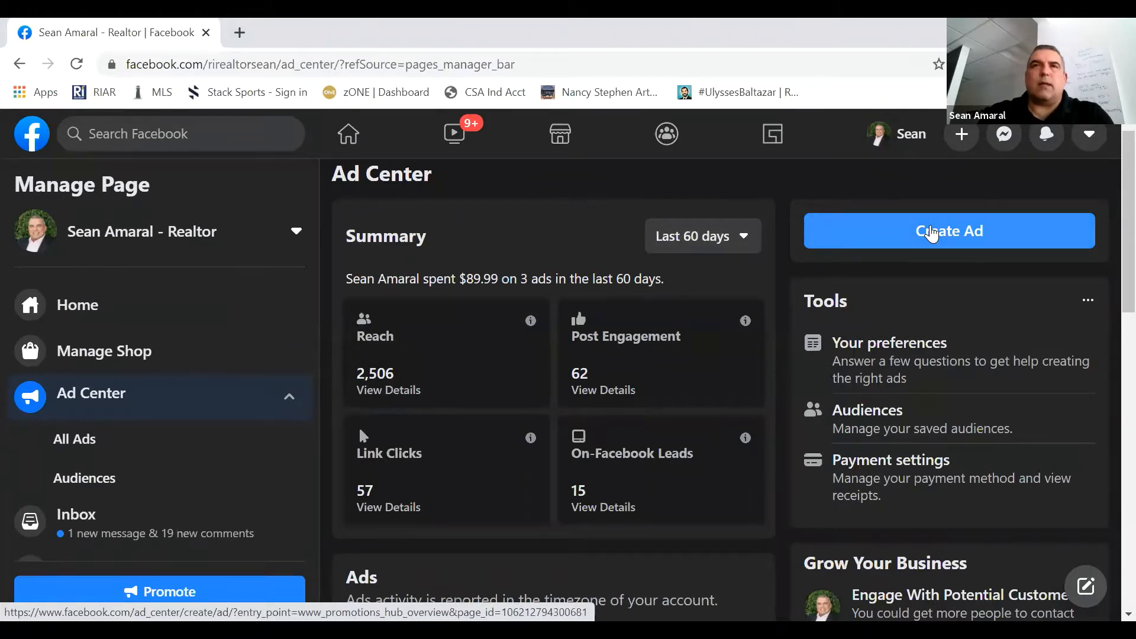
# - Start a new ad with the Get More Leads goal and choose to create a new contact form
pyautogui.click(940, 233)
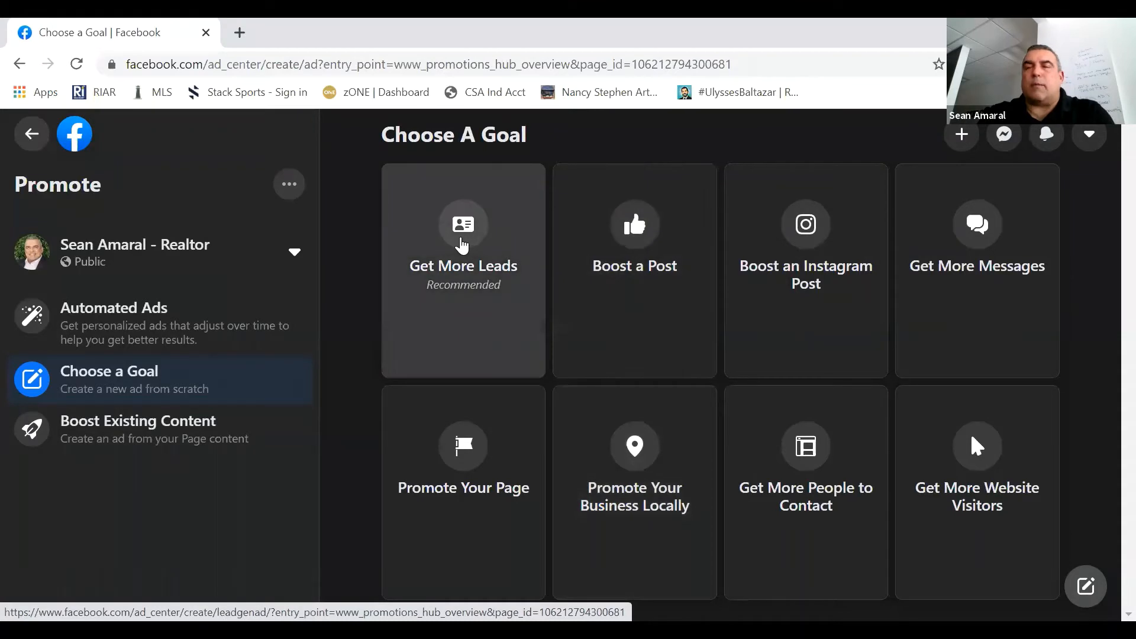
pyautogui.click(456, 240)
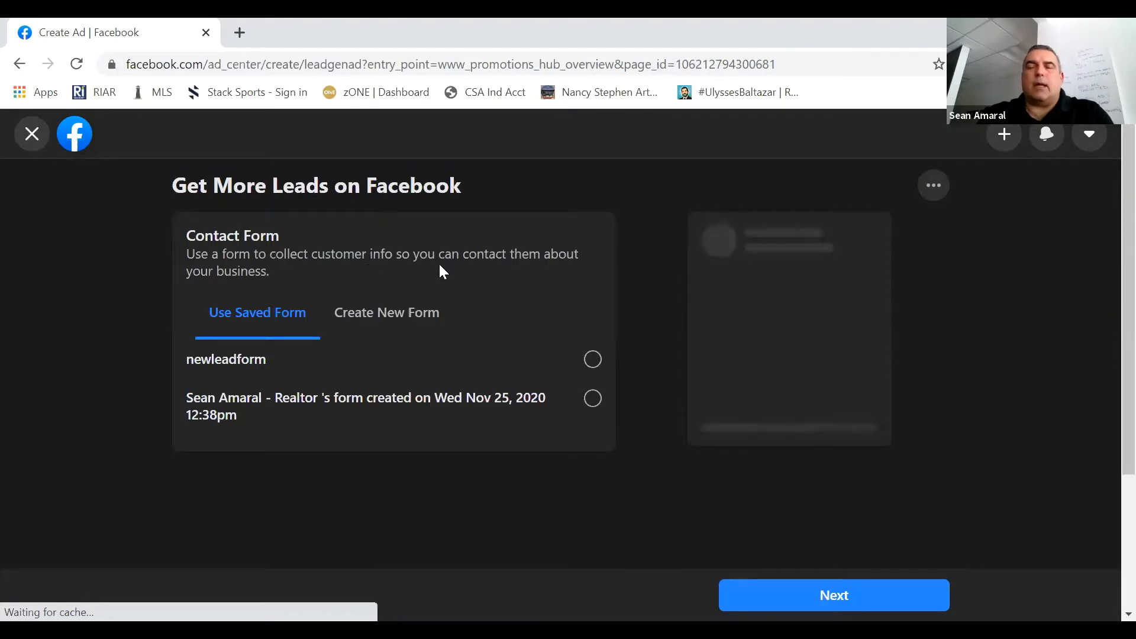
pyautogui.click(382, 320)
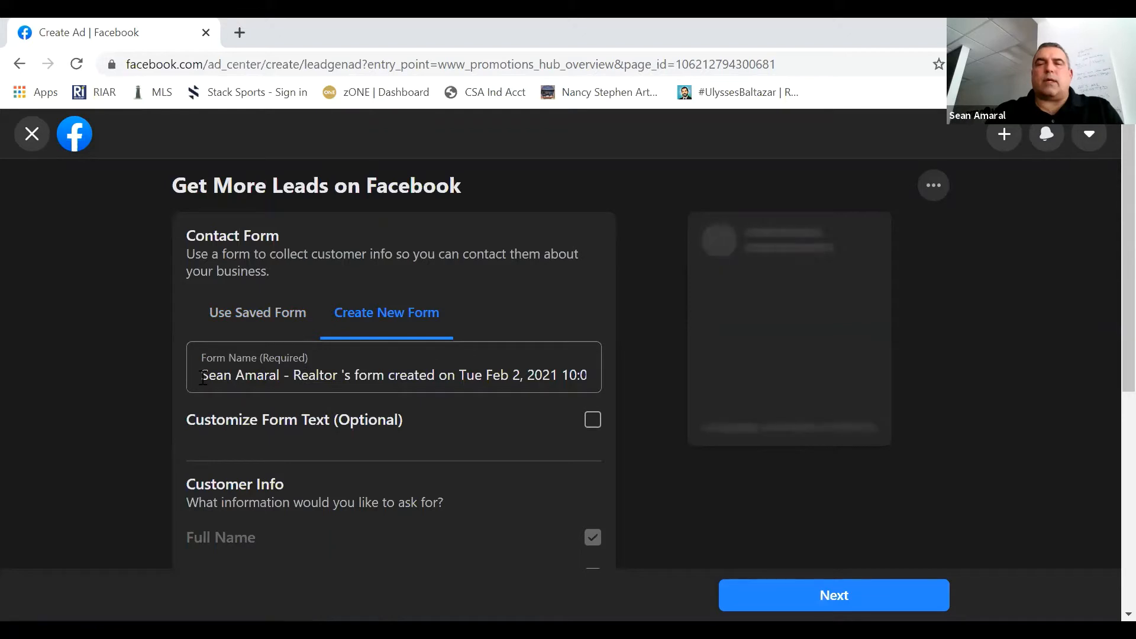
# - Replace the default contact form name with "listingmainst"
pyautogui.moveTo(202, 374); pyautogui.dragTo(617, 385)
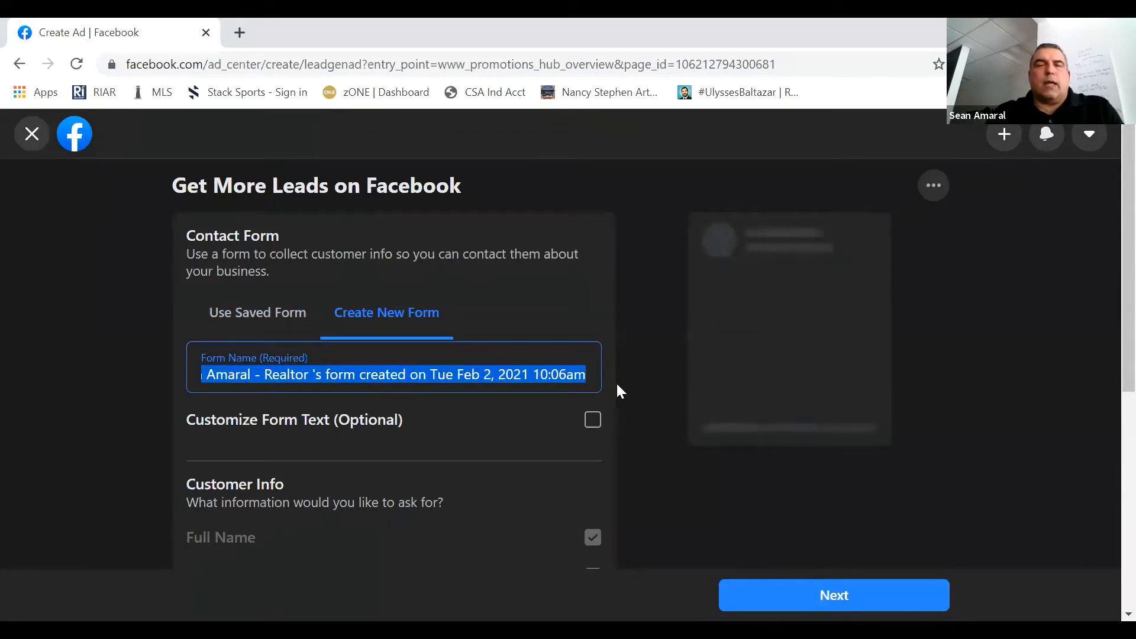
pyautogui.press('BackSpace')
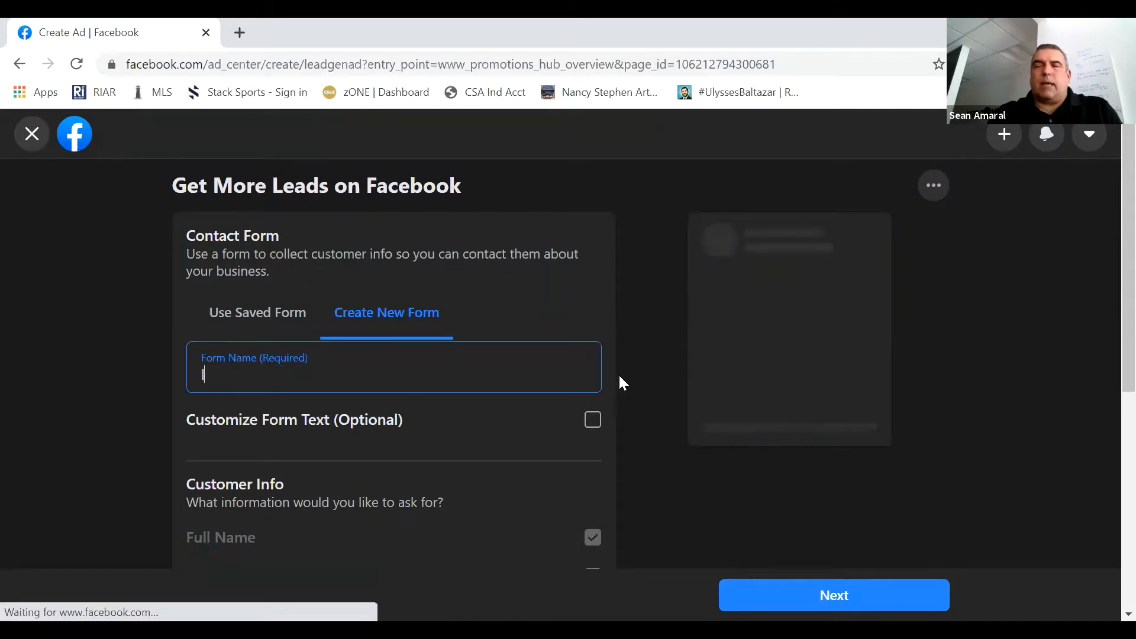
pyautogui.write('listingmain')
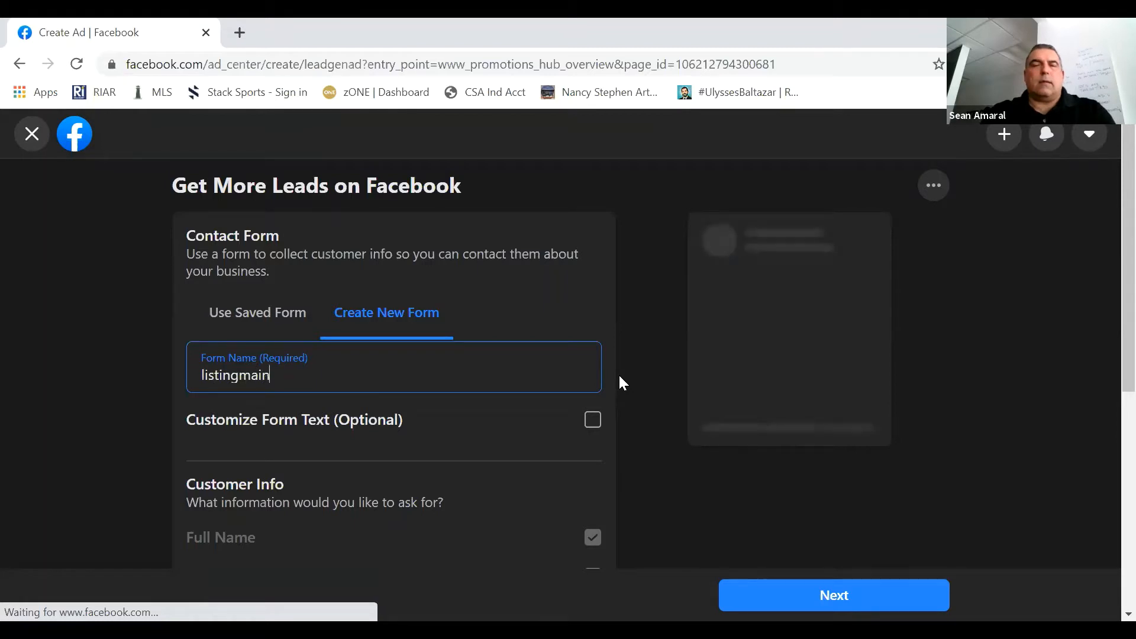
pyautogui.write('st')
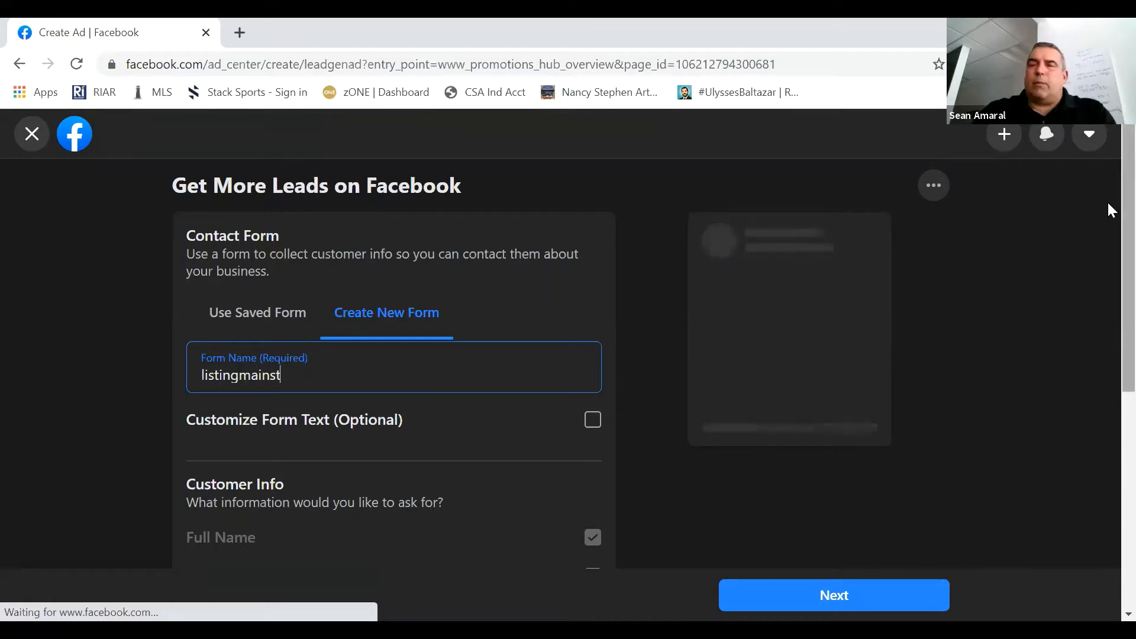
pyautogui.doubleClick(369, 502)
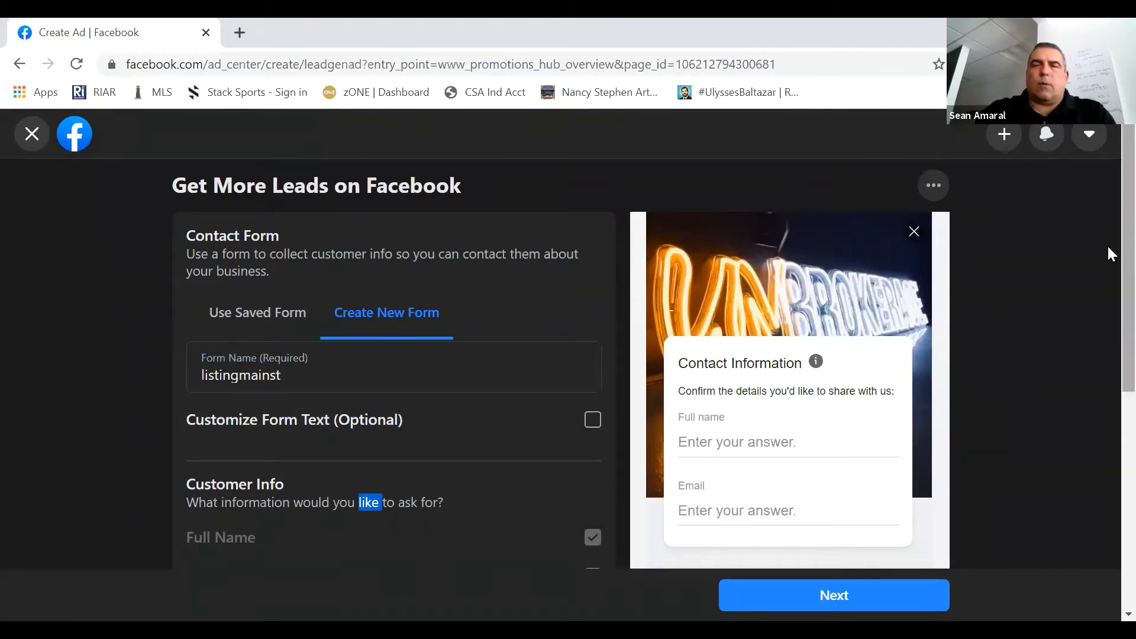
# - Add Phone Number to the customer information requested by the contact form
pyautogui.scroll(-1, 1111, 256)
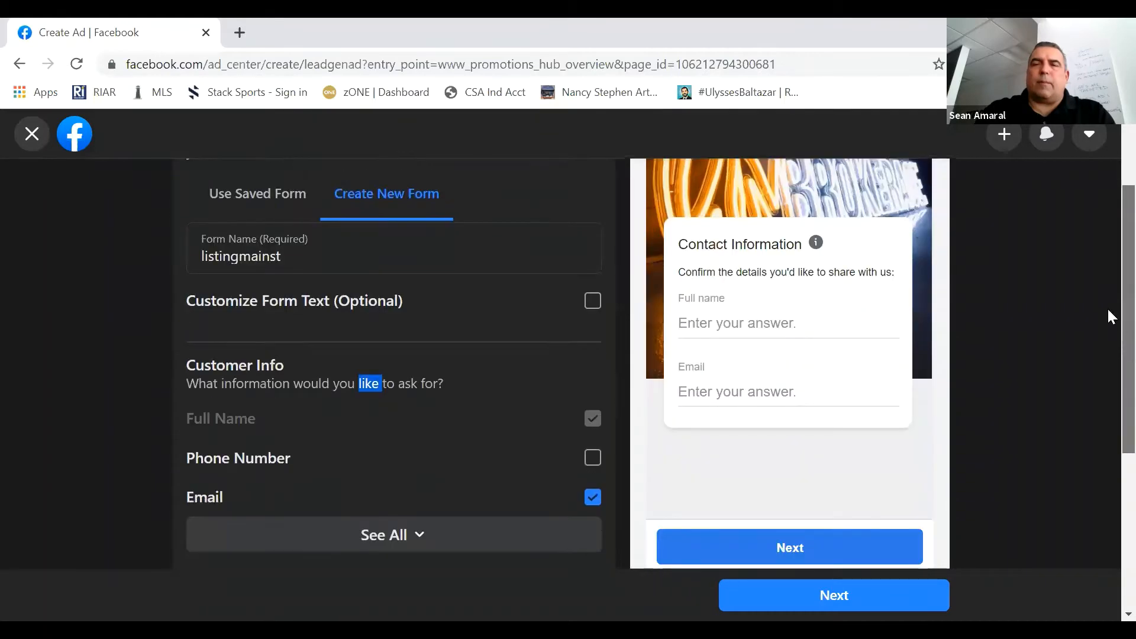
pyautogui.scroll(-1, 1110, 322)
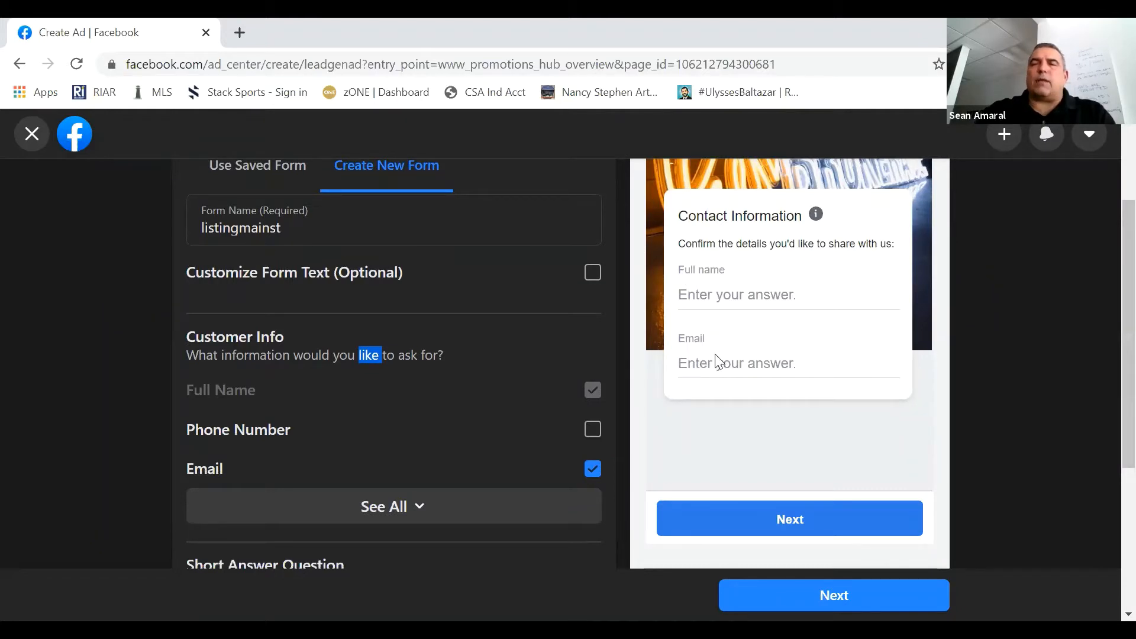
pyautogui.click(592, 435)
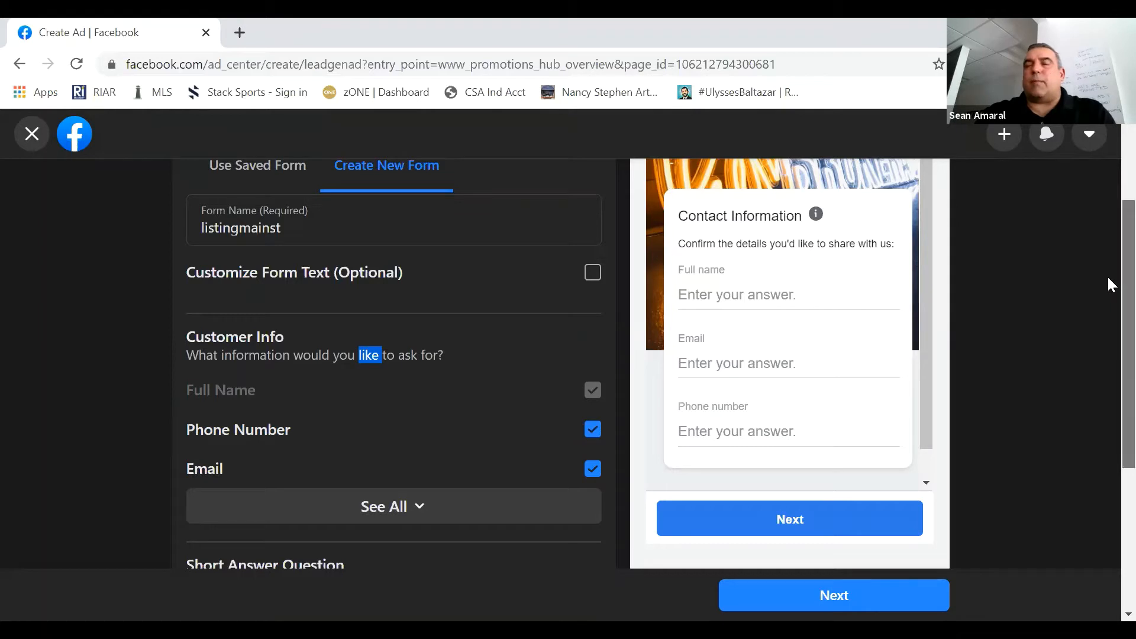
# - Expand the full list of customer information fields available for the contact form and check the form preview
pyautogui.scroll(-1, 1109, 290)
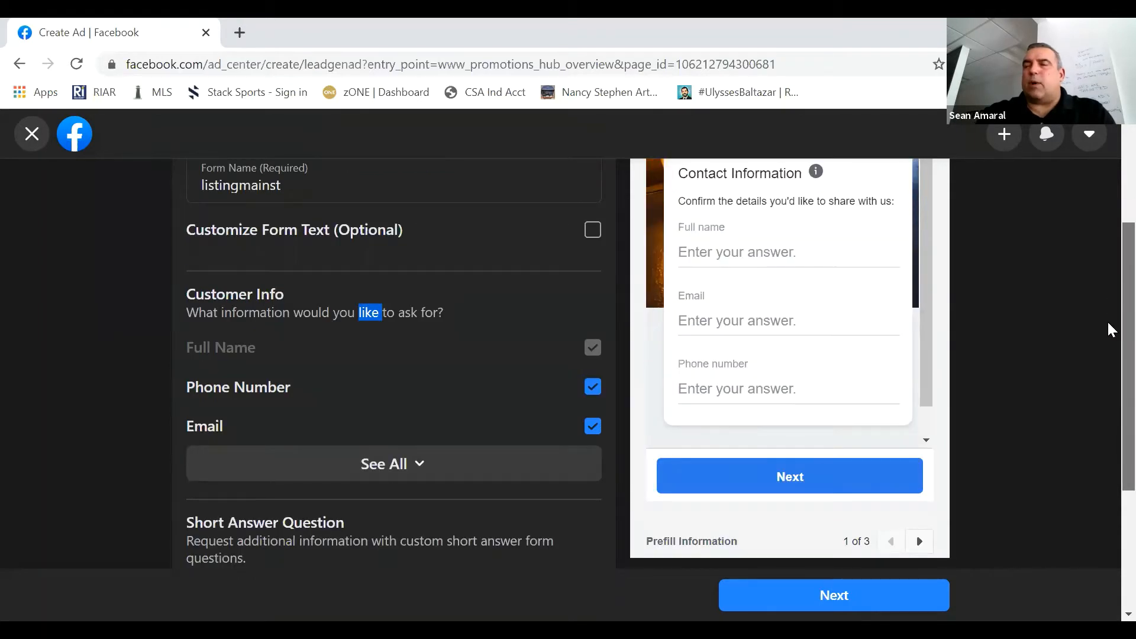
pyautogui.scroll(-2, 1108, 332)
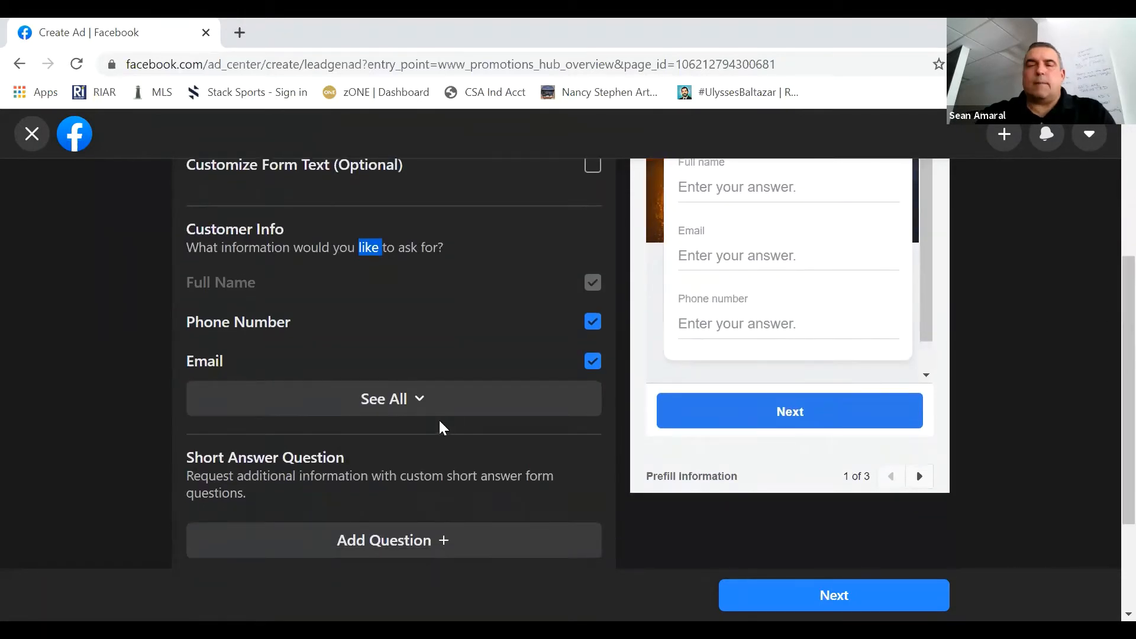
pyautogui.click(426, 406)
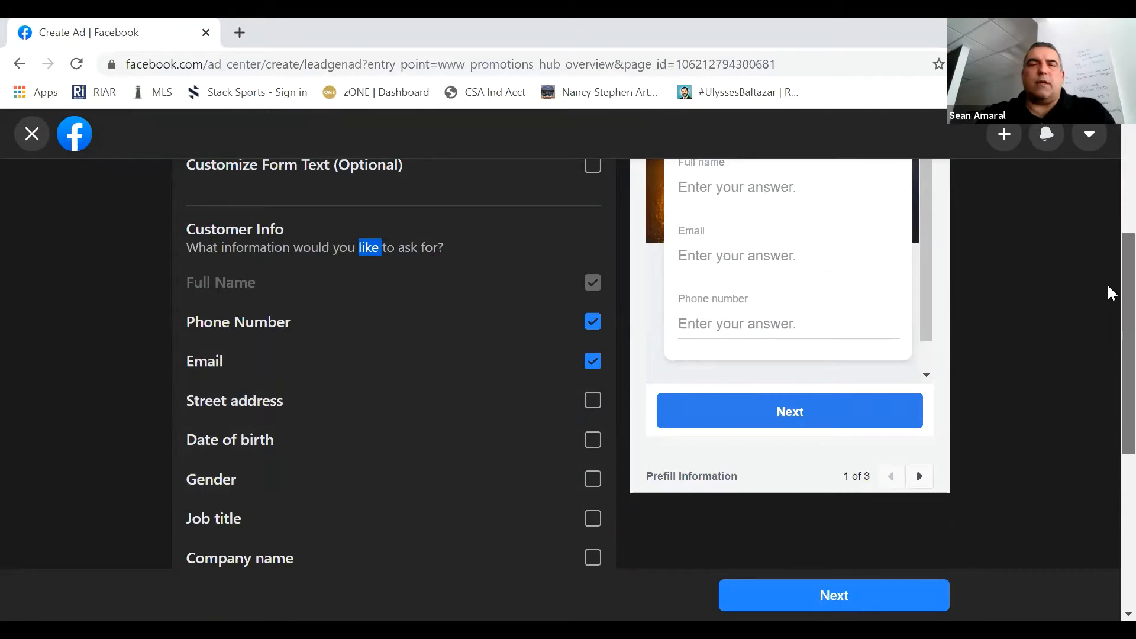
pyautogui.scroll(2, 1112, 293)
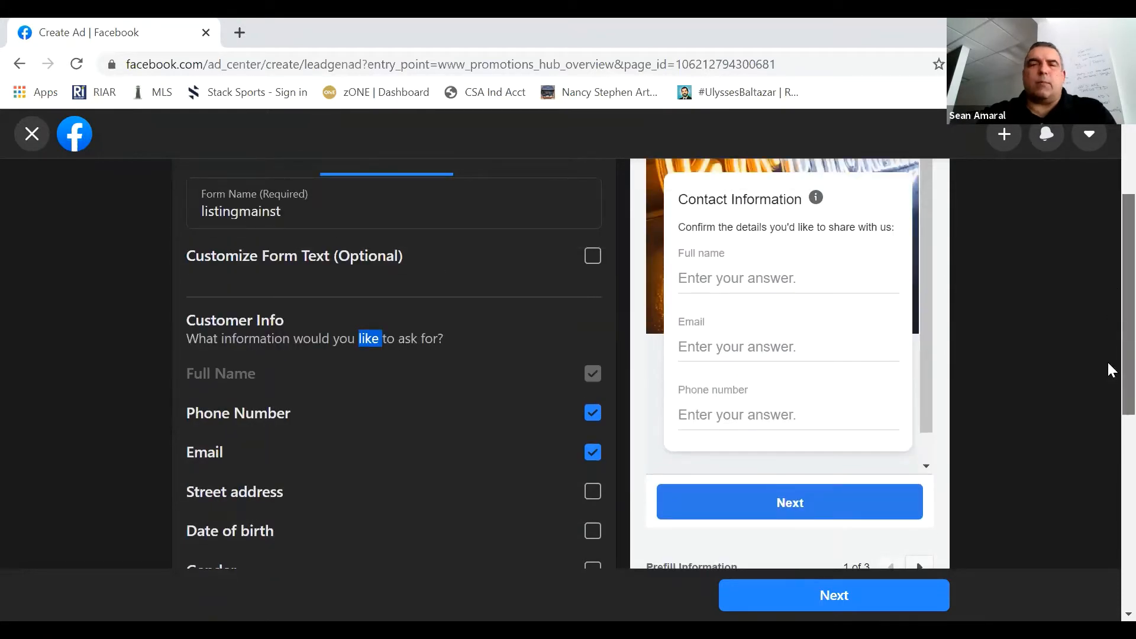
pyautogui.moveTo(1109, 413)
pyautogui.mouseDown()
pyautogui.moveTo(1110, 571)
pyautogui.moveTo(1110, 435)
pyautogui.mouseUp()
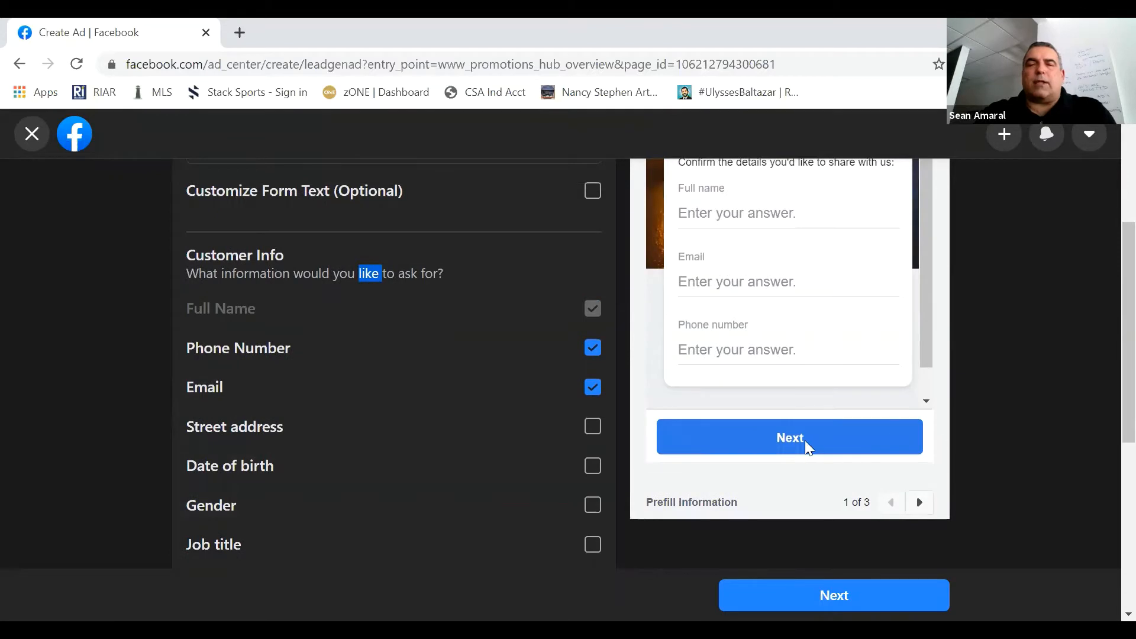
pyautogui.click(805, 442)
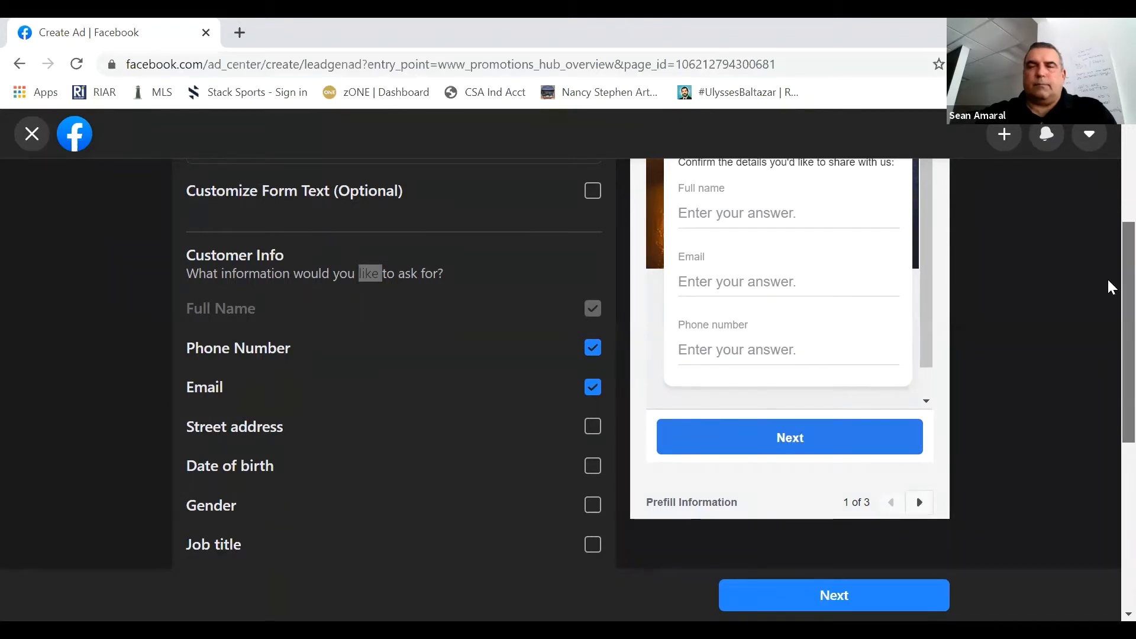
# - Review the contact form's settings down to the privacy policy option and continue to the ad creative setup
pyautogui.scroll(3, 1109, 237)
pyautogui.scroll(2, 1109, 234)
pyautogui.scroll(-4, 1110, 273)
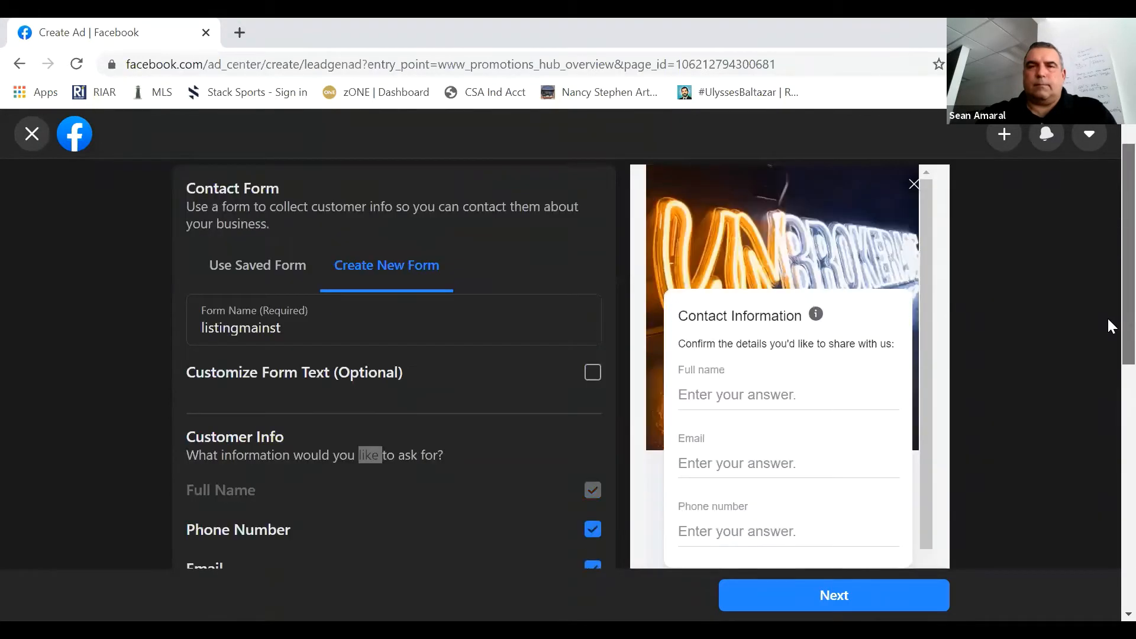
pyautogui.scroll(-2, 1109, 367)
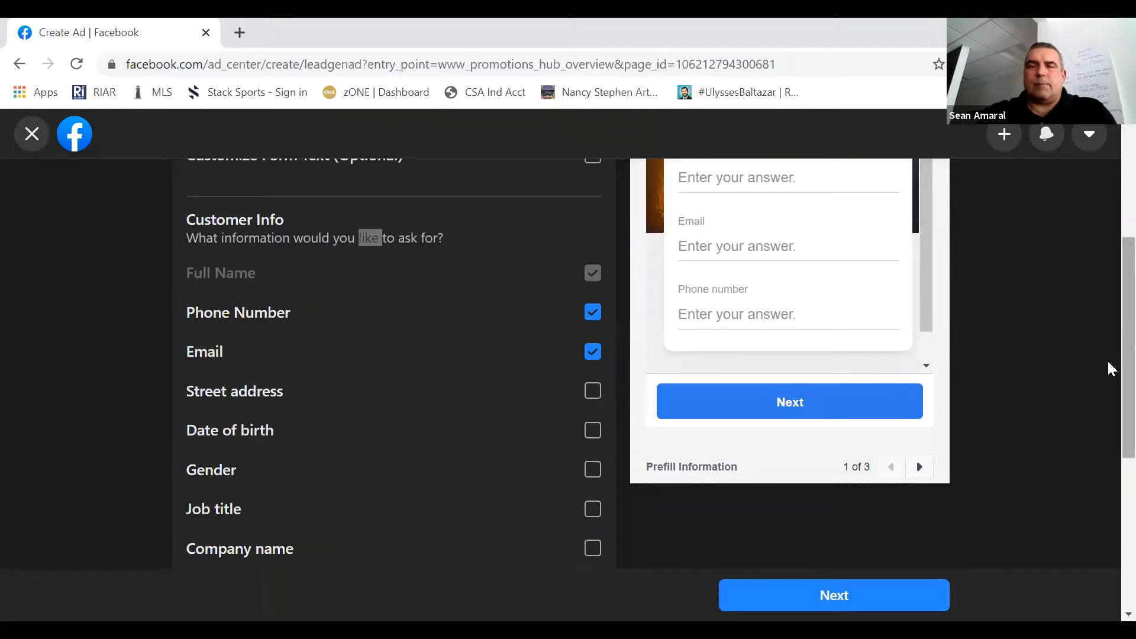
pyautogui.scroll(4, 1108, 291)
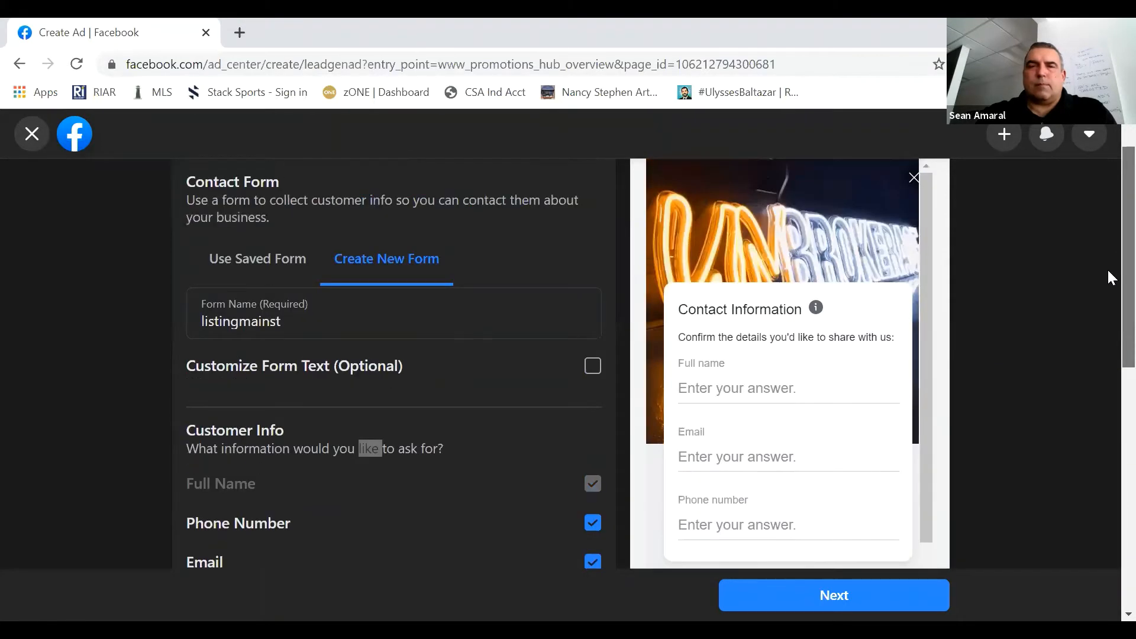
pyautogui.scroll(-1, 1109, 278)
pyautogui.scroll(-10, 1109, 378)
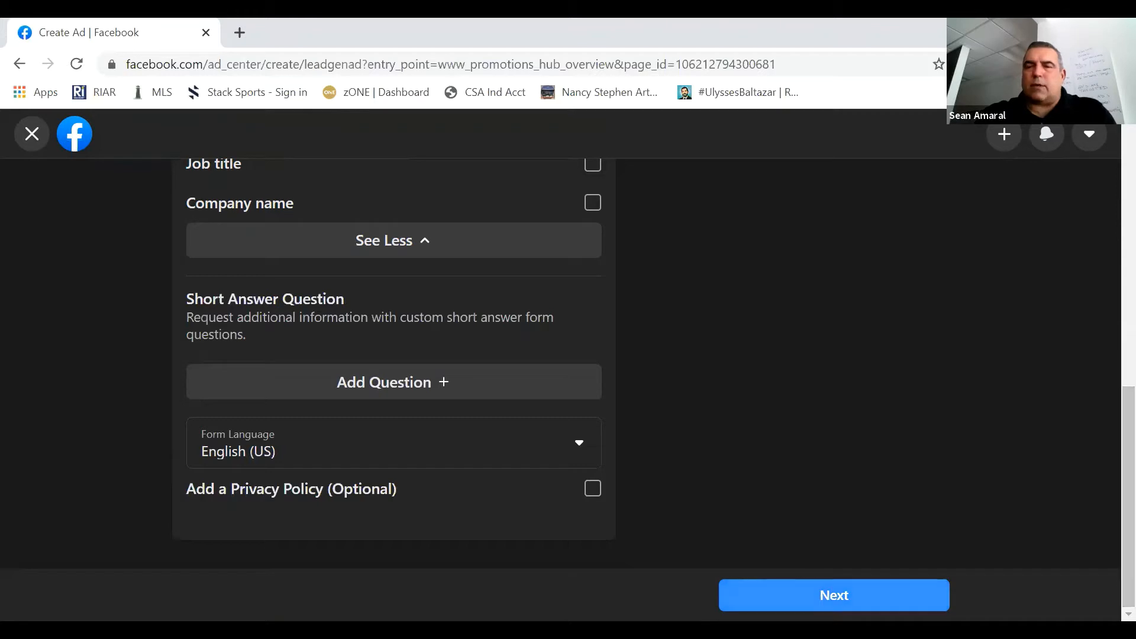
pyautogui.click(897, 592)
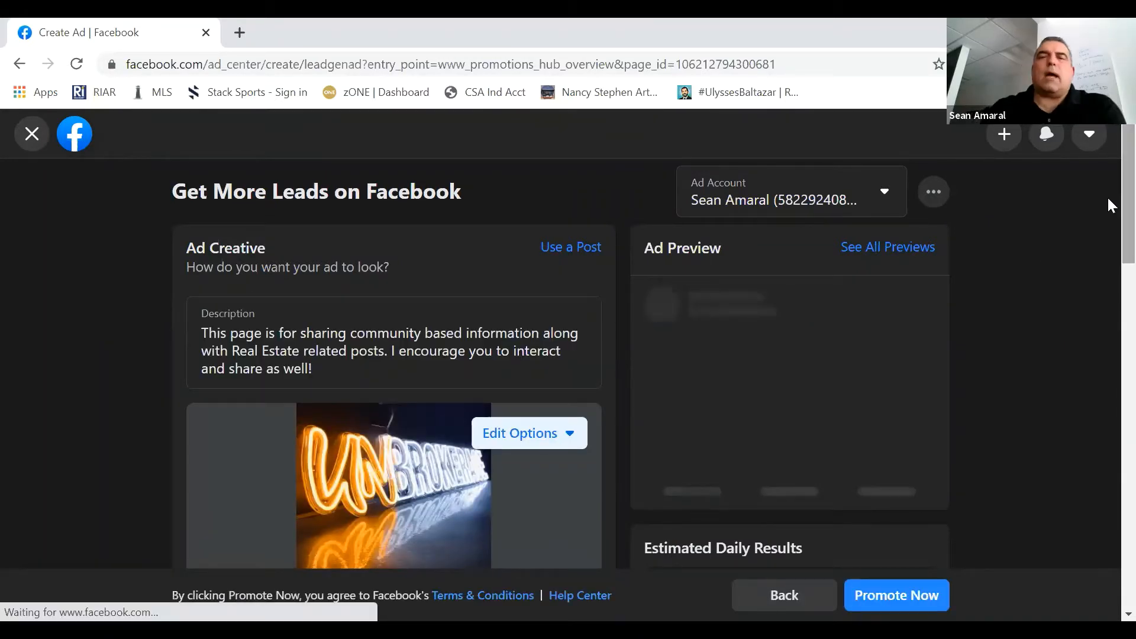
# - Replace the default ad description with "Check out my latest listing bla blah blh"
pyautogui.scroll(-1, 1110, 204)
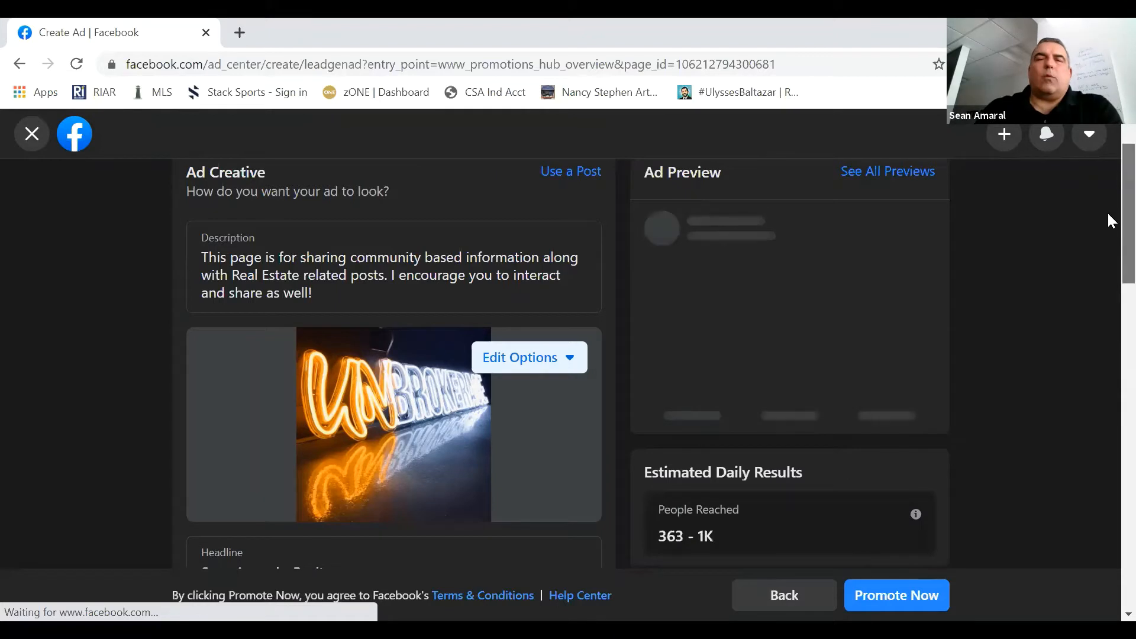
pyautogui.scroll(1, 1108, 215)
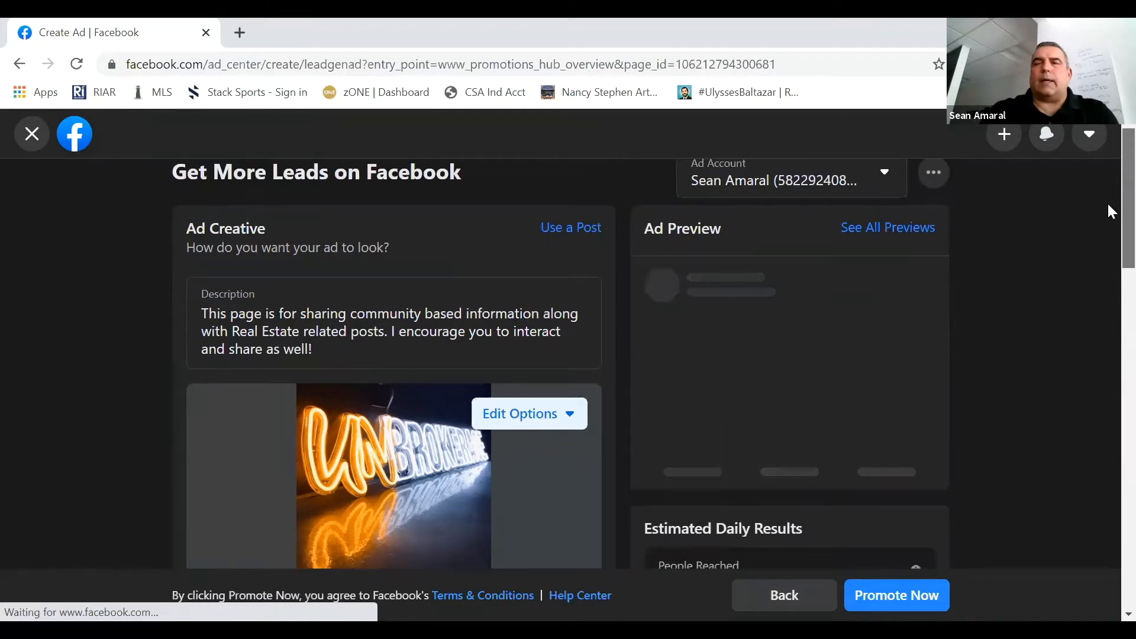
pyautogui.scroll(-1, 1107, 212)
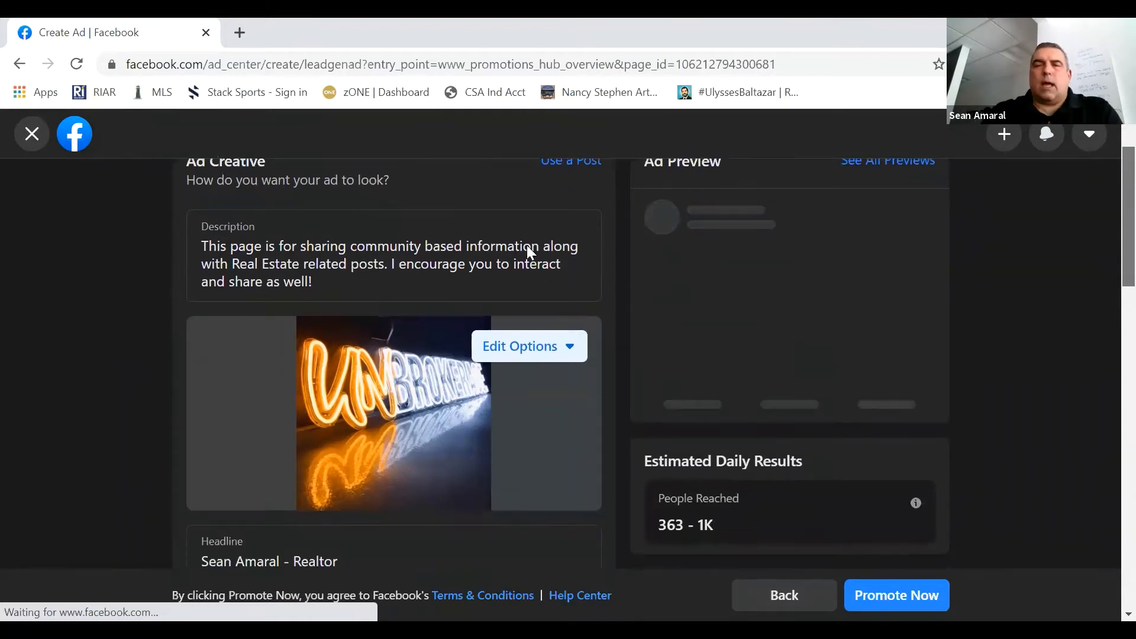
pyautogui.click(317, 289)
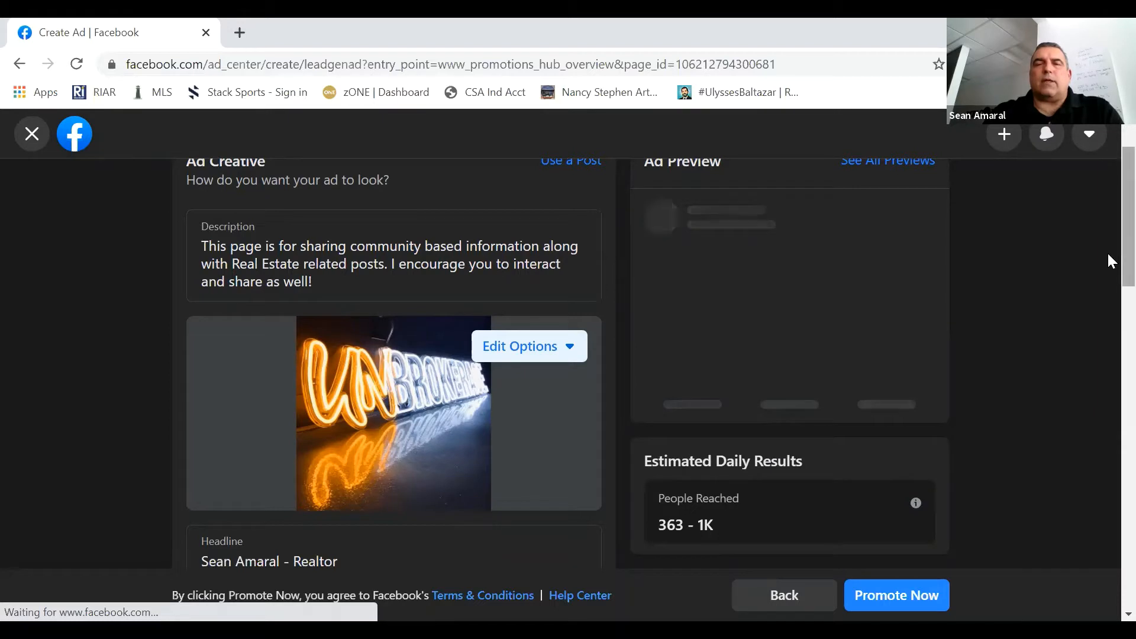
pyautogui.scroll(1, 1109, 250)
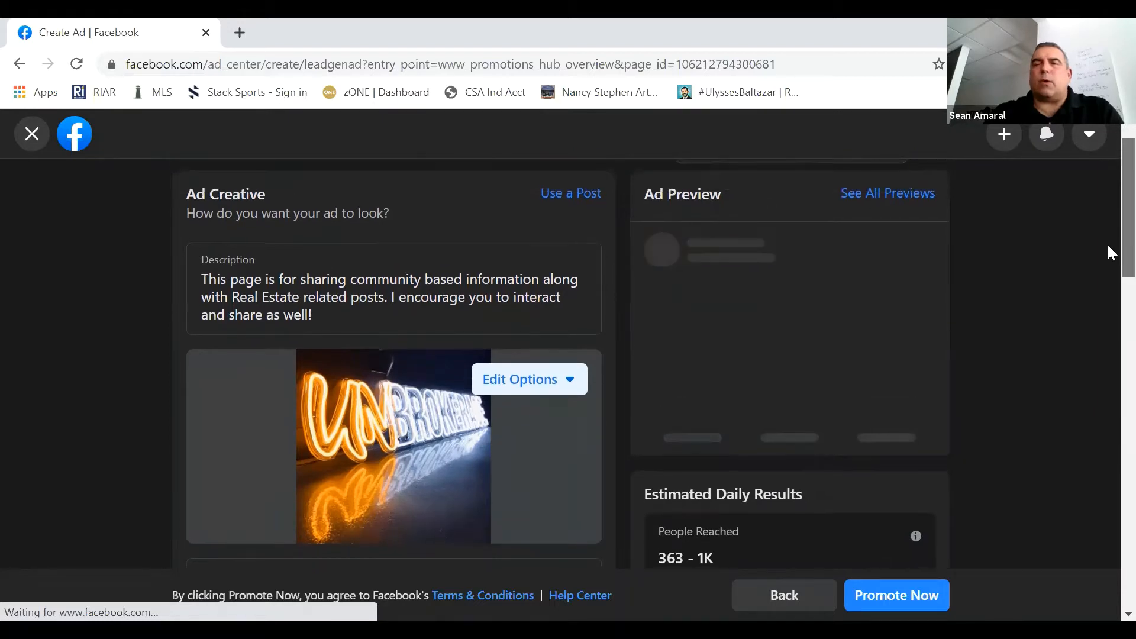
pyautogui.click(388, 282)
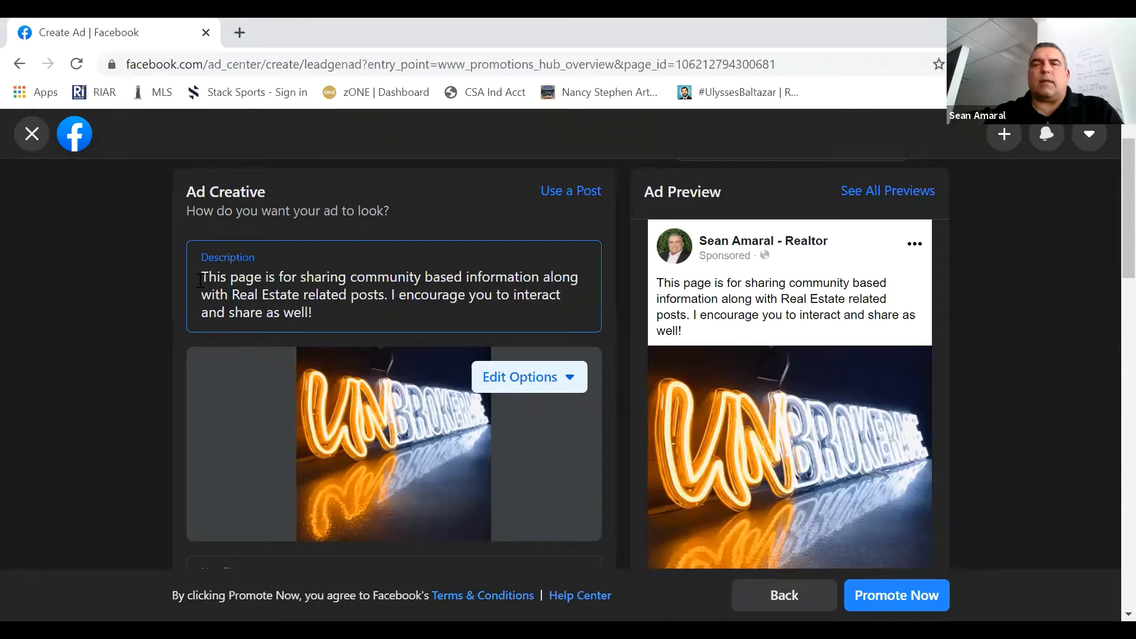
pyautogui.tripleClick(270, 304)
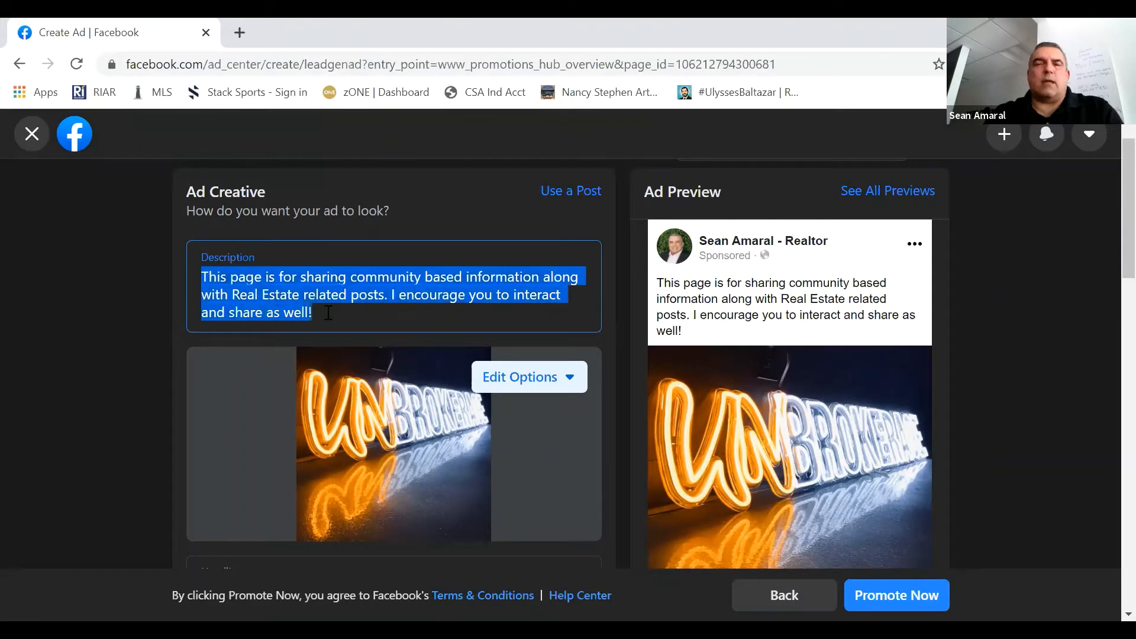
pyautogui.write('Che')
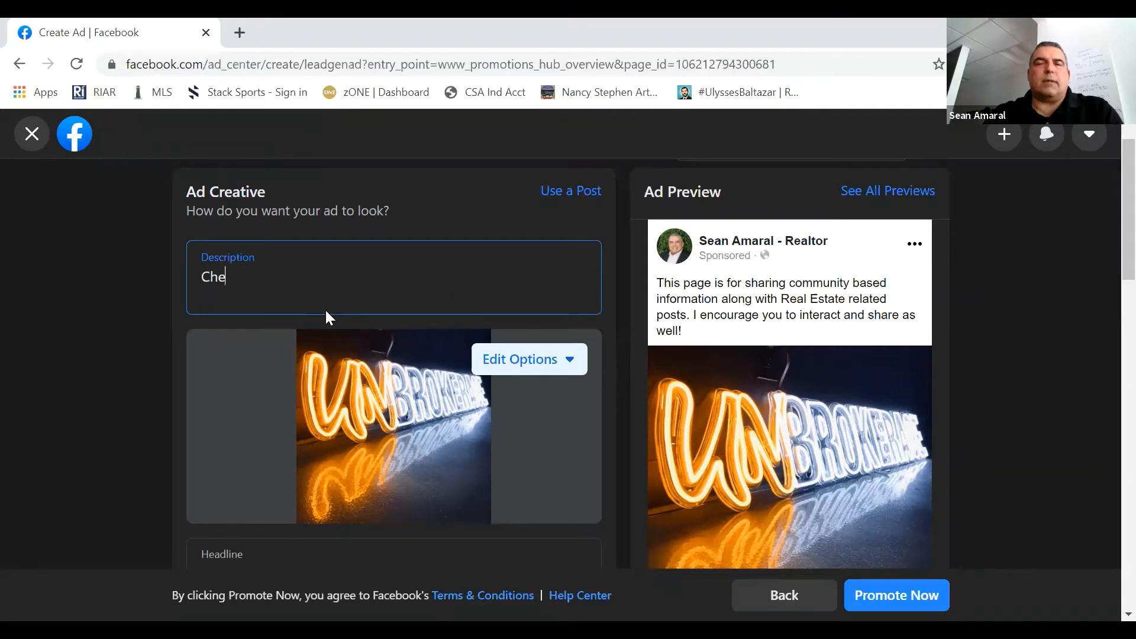
pyautogui.write('ck ou t')
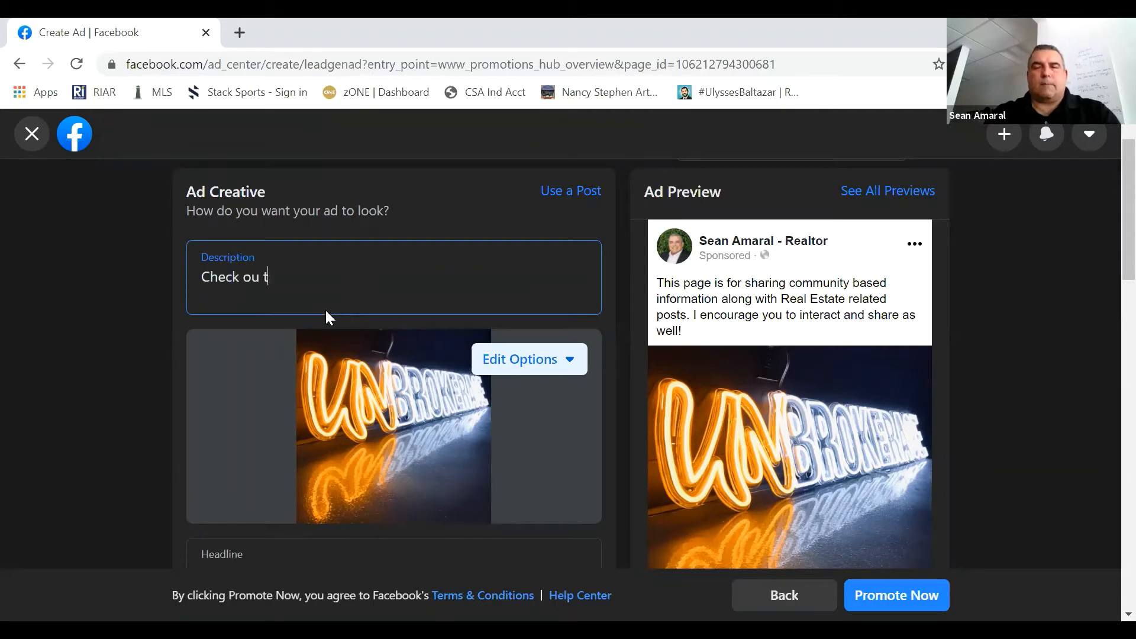
pyautogui.press('Tab')
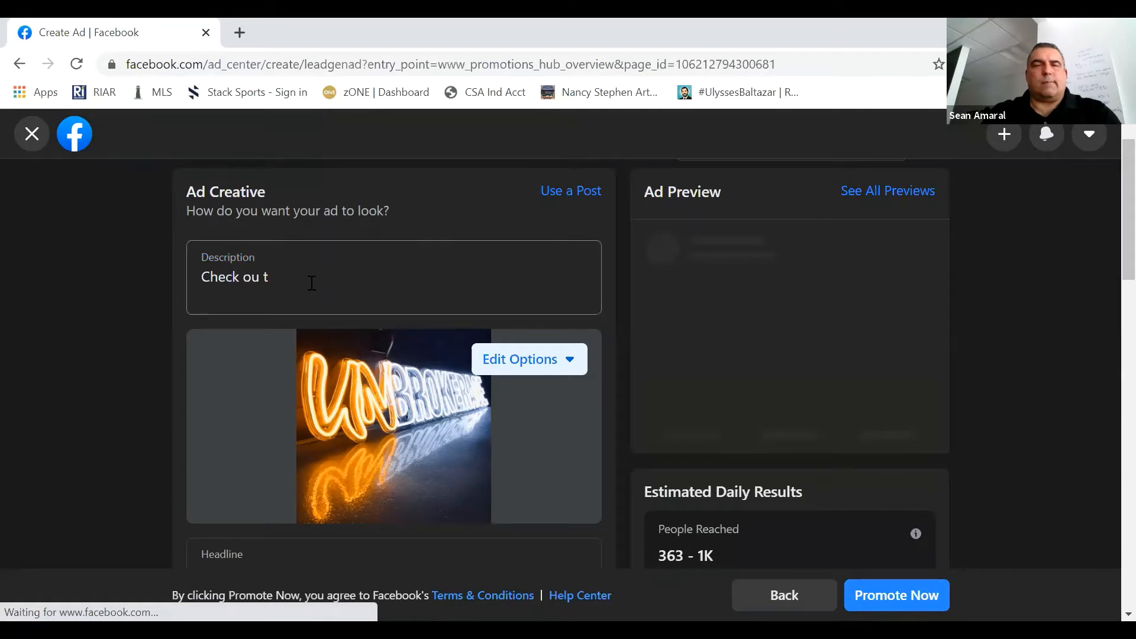
pyautogui.click(312, 284)
pyautogui.press('BackSpace')
pyautogui.press('BackSpace')
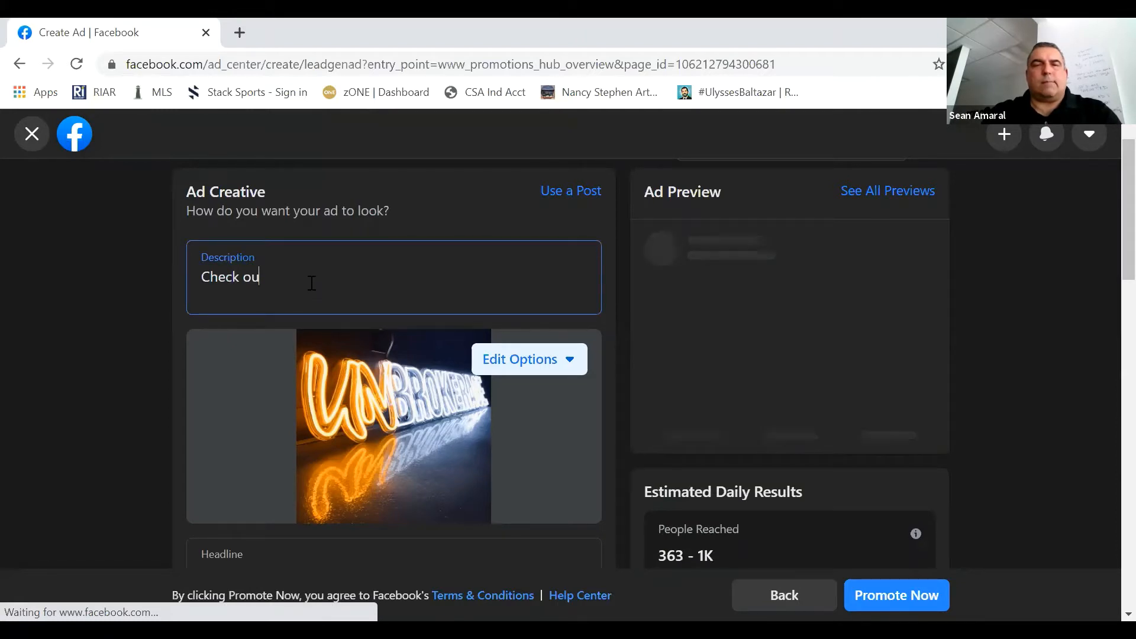
pyautogui.write('t ')
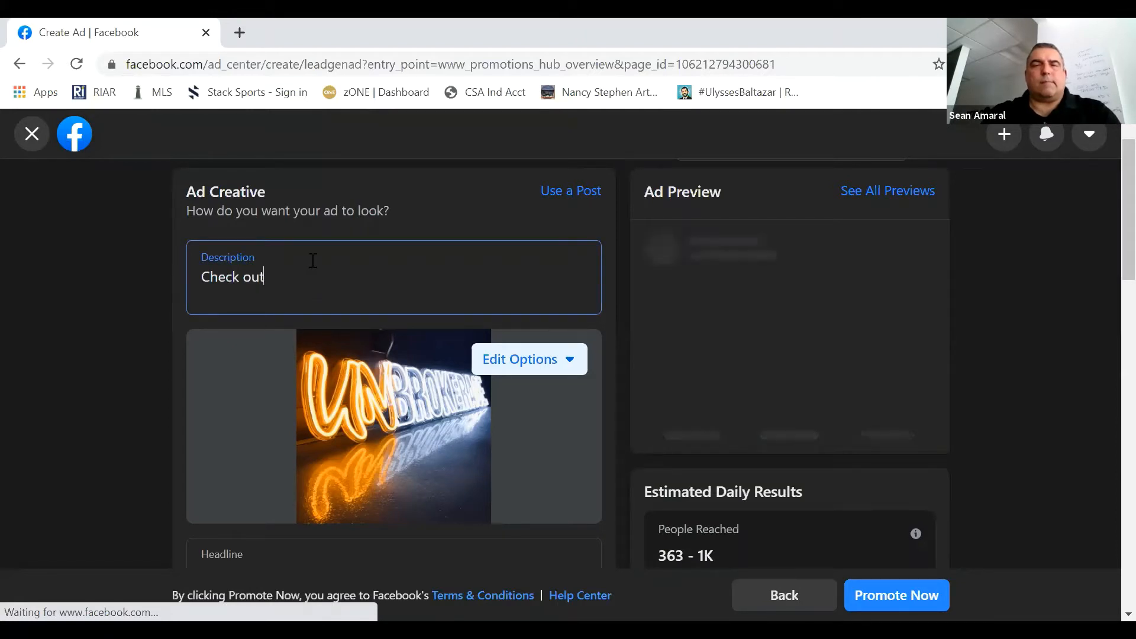
pyautogui.write('m')
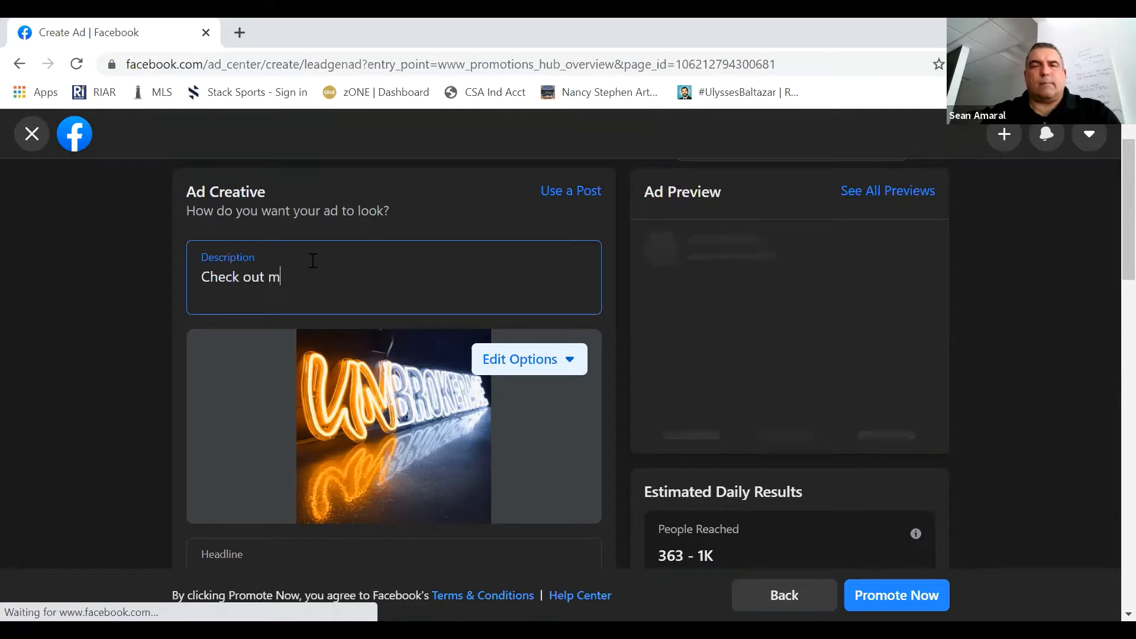
pyautogui.write('y latest')
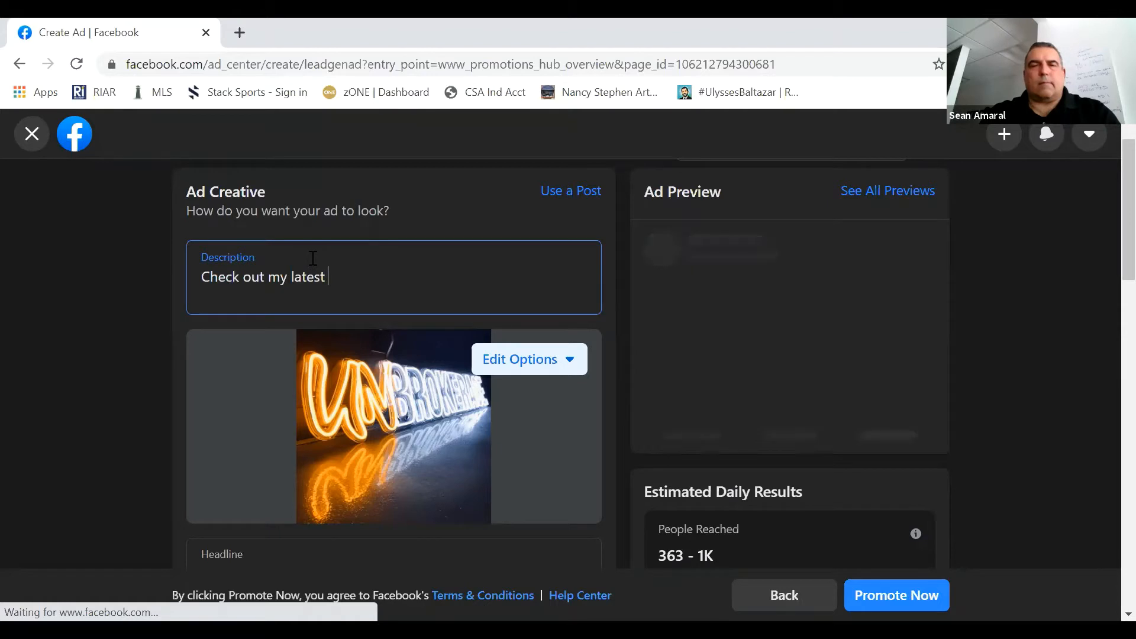
pyautogui.write(' lisging')
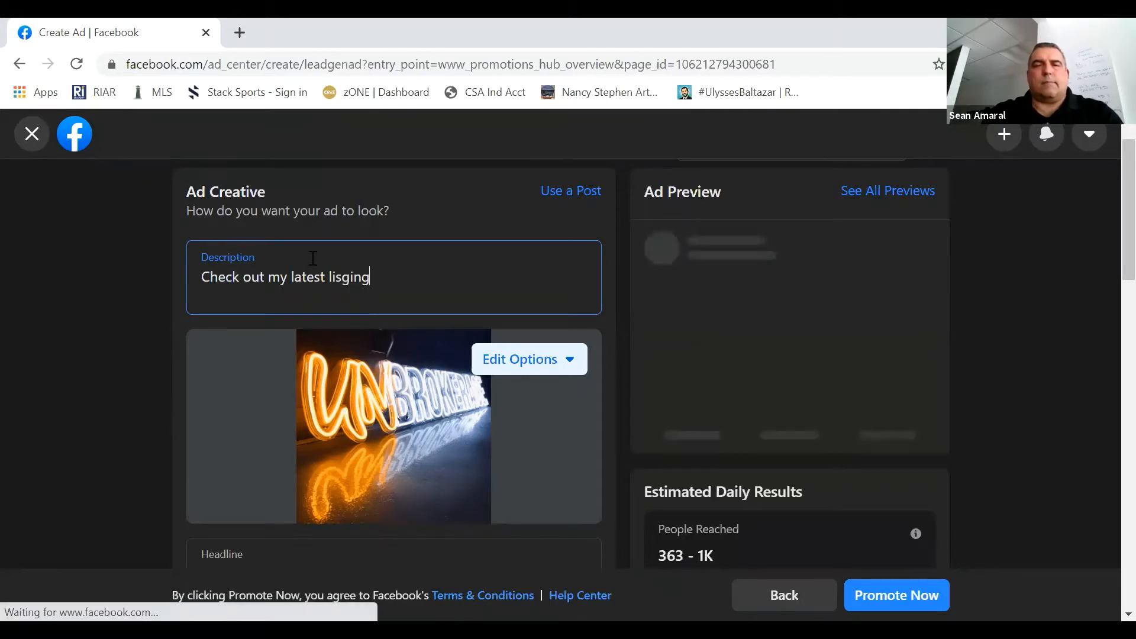
pyautogui.press('BackSpace')
pyautogui.press('BackSpace')
pyautogui.press('BackSpace')
pyautogui.press('BackSpace')
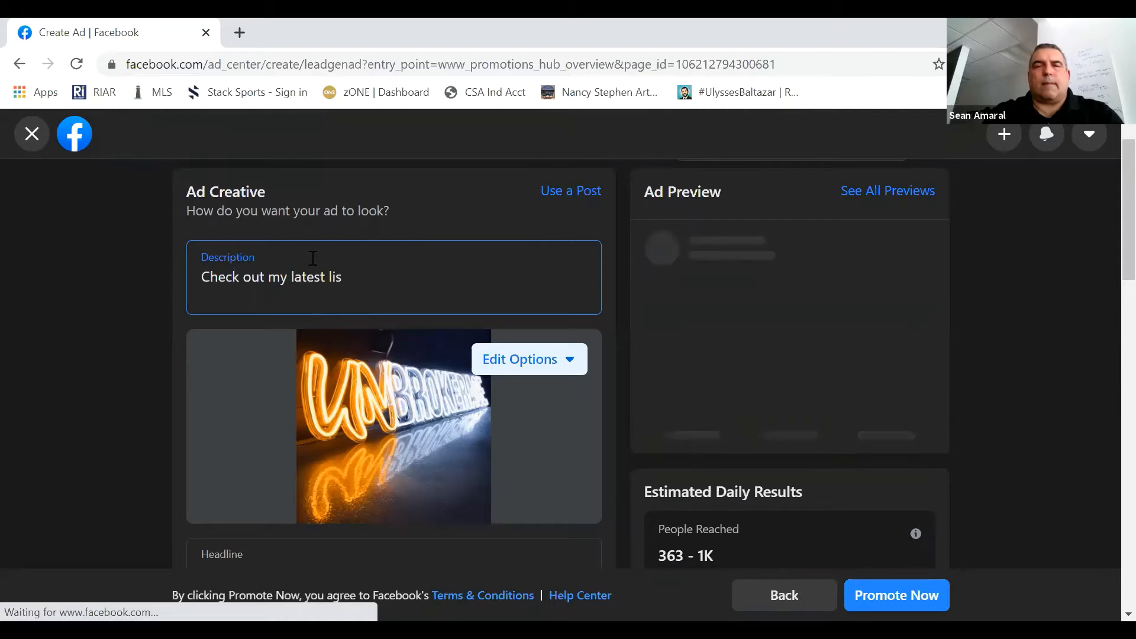
pyautogui.write('ting')
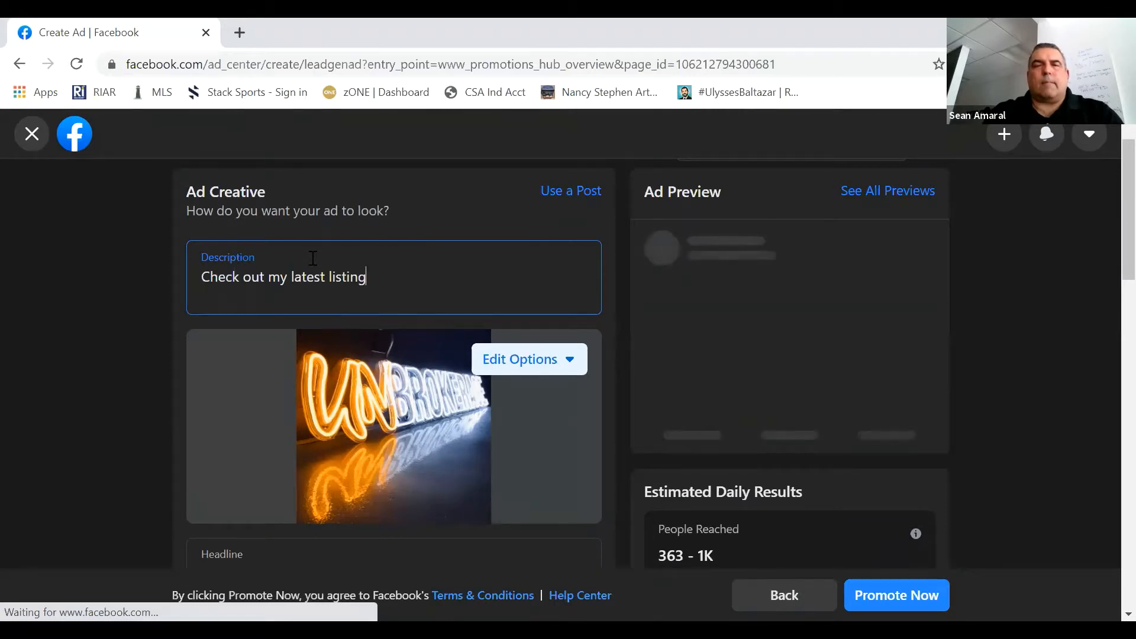
pyautogui.write(' bl')
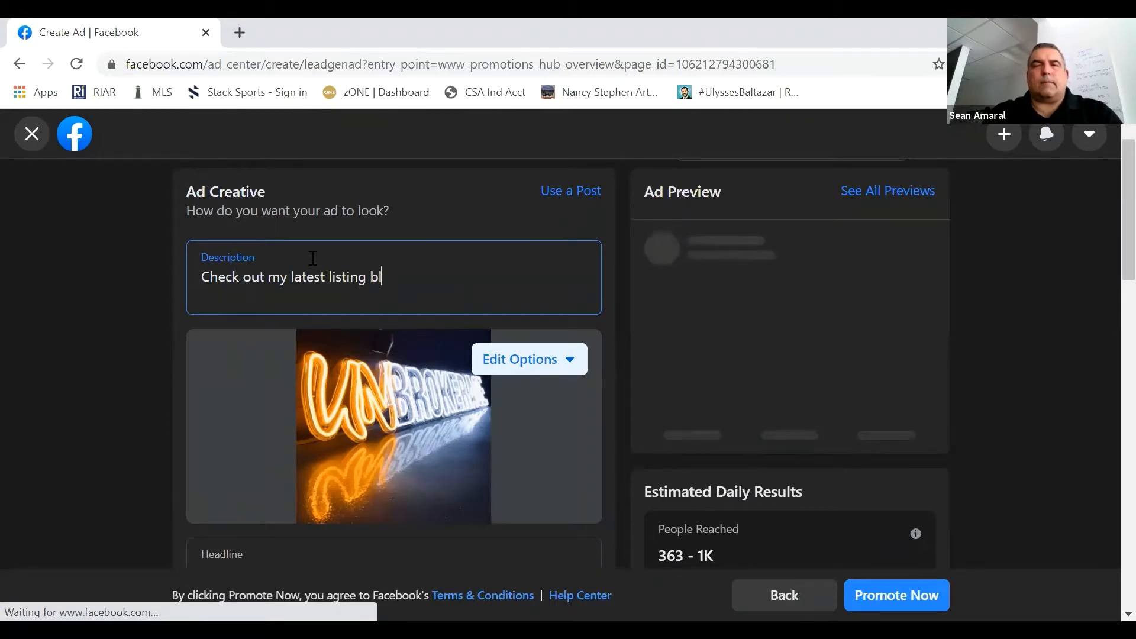
pyautogui.write('a blah blh')
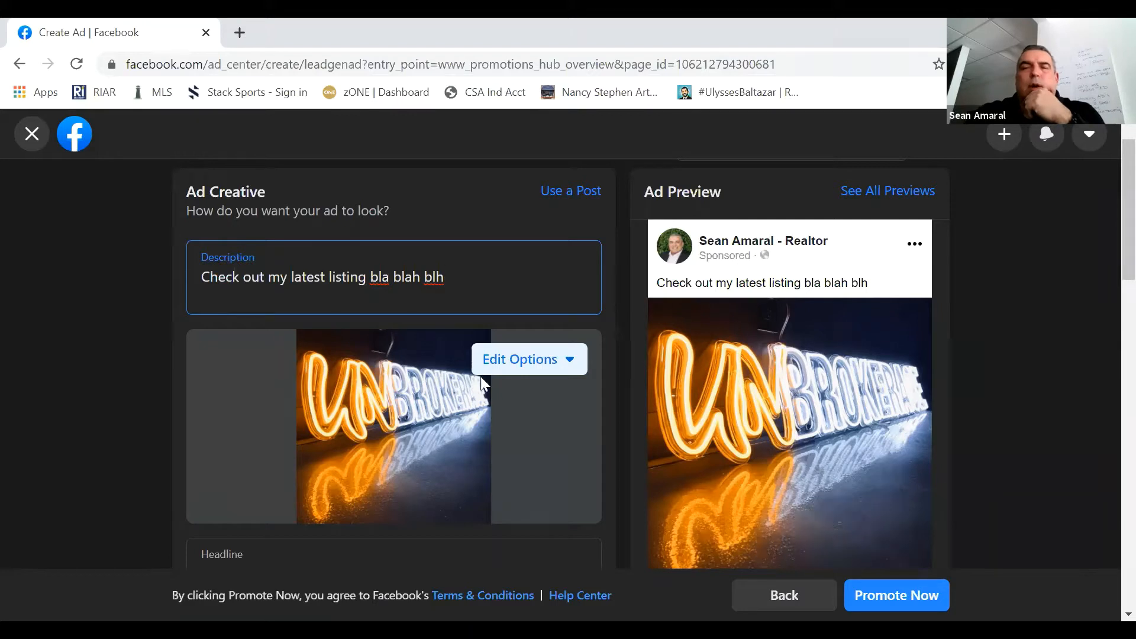
pyautogui.click(524, 366)
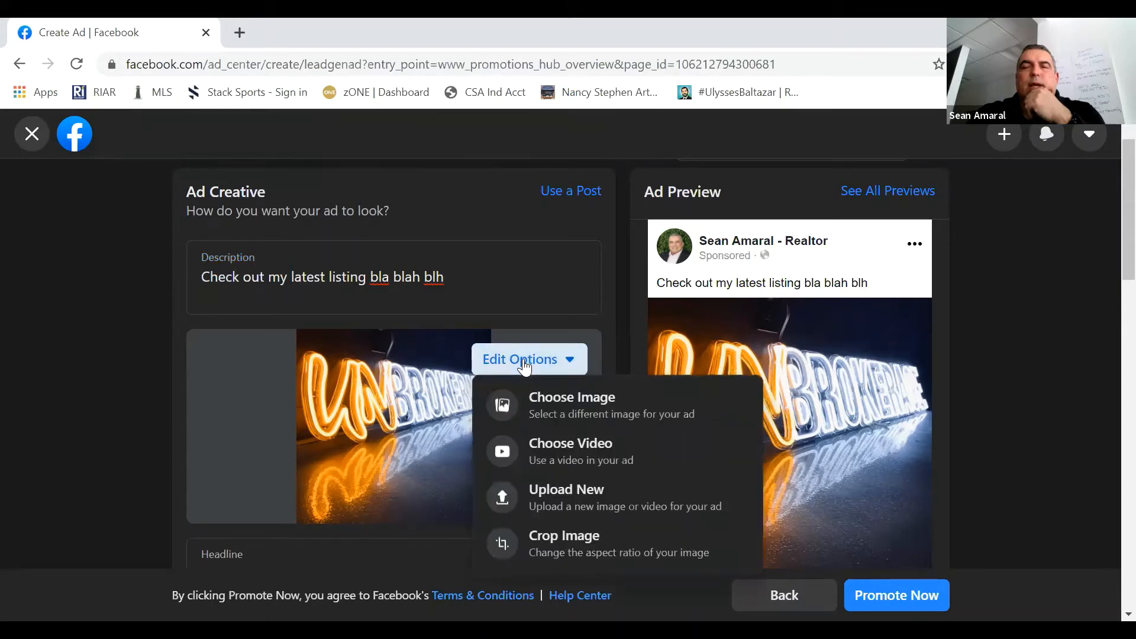
pyautogui.click(559, 399)
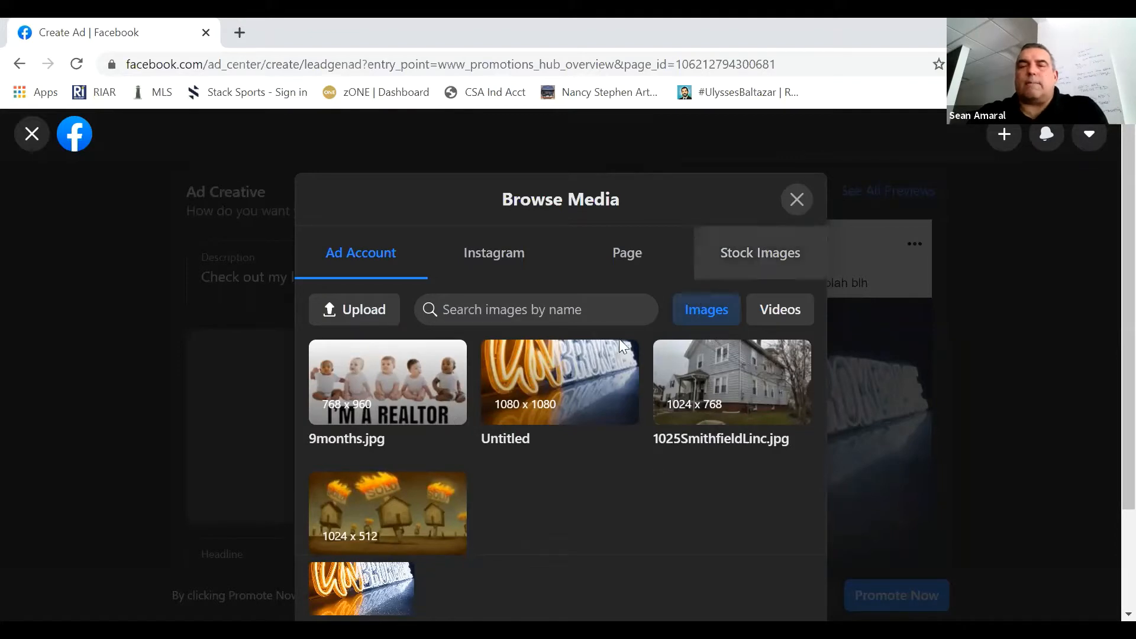
pyautogui.click(362, 303)
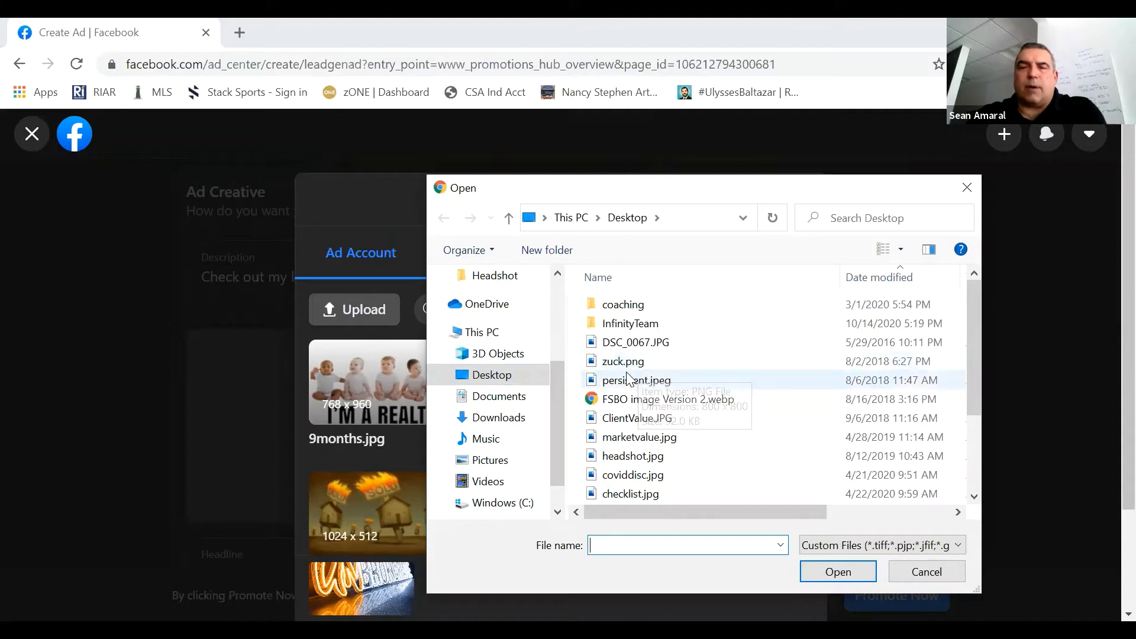
pyautogui.click(444, 460)
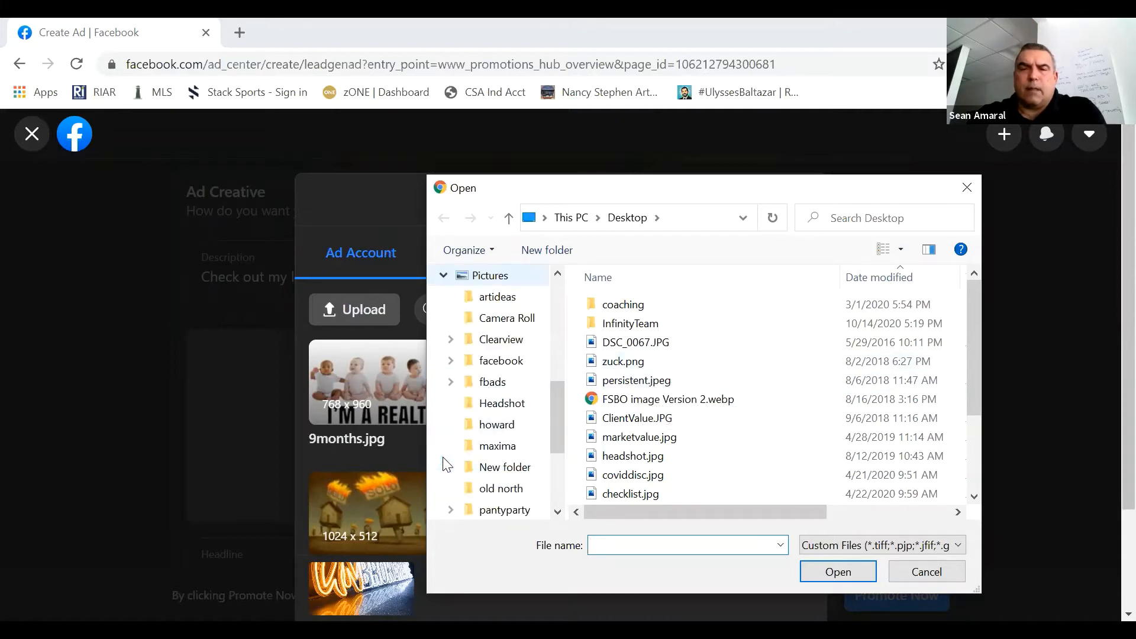
pyautogui.click(450, 383)
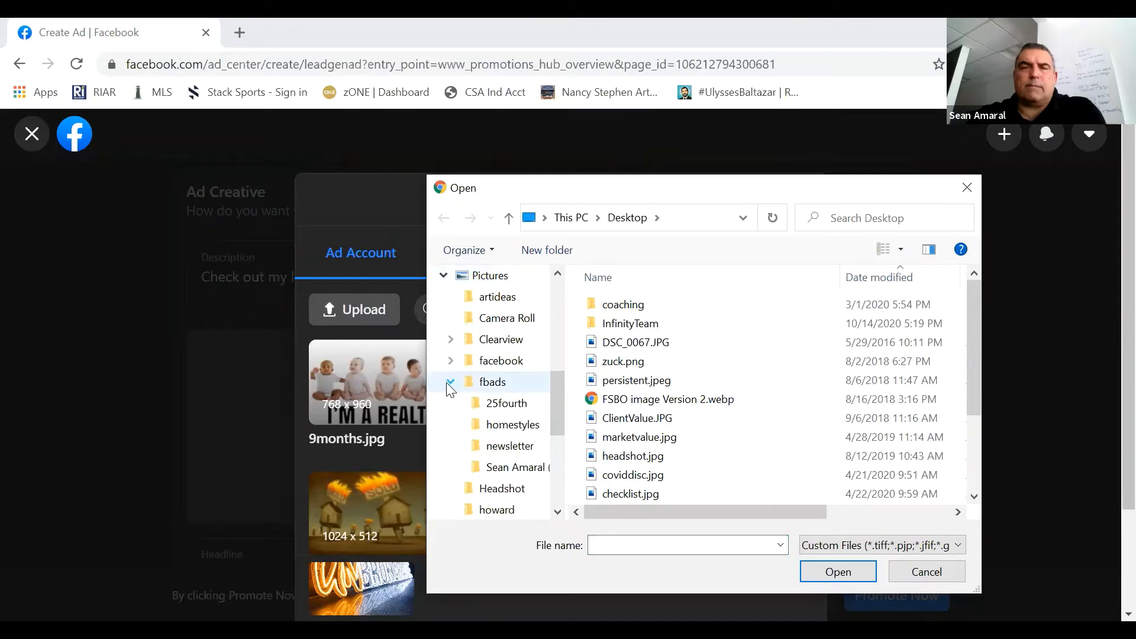
pyautogui.click(499, 431)
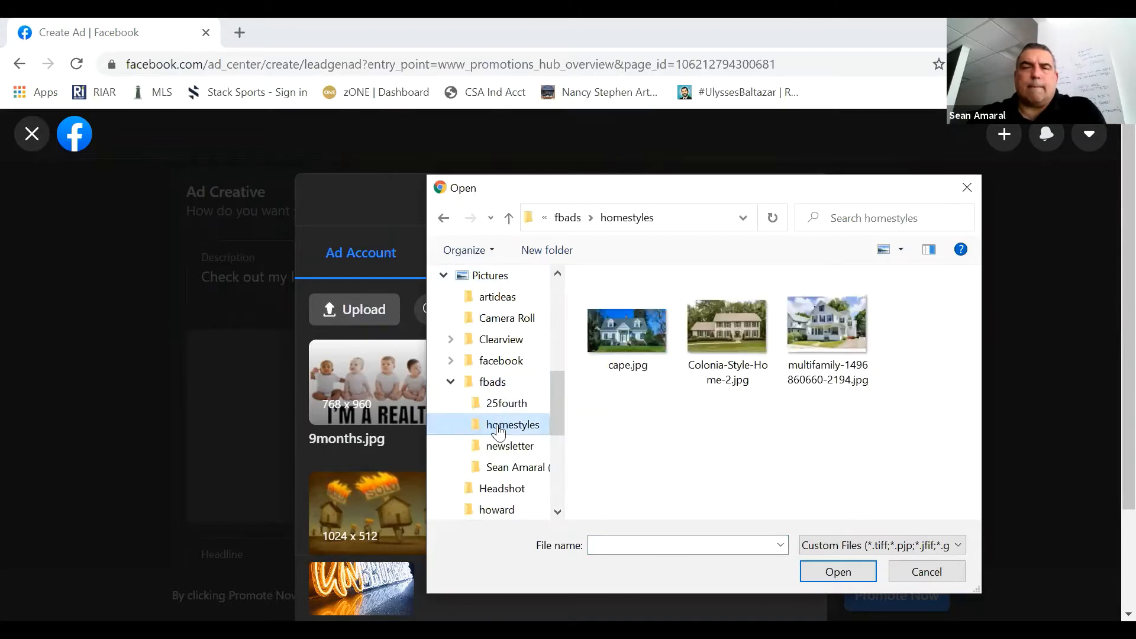
pyautogui.click(828, 315)
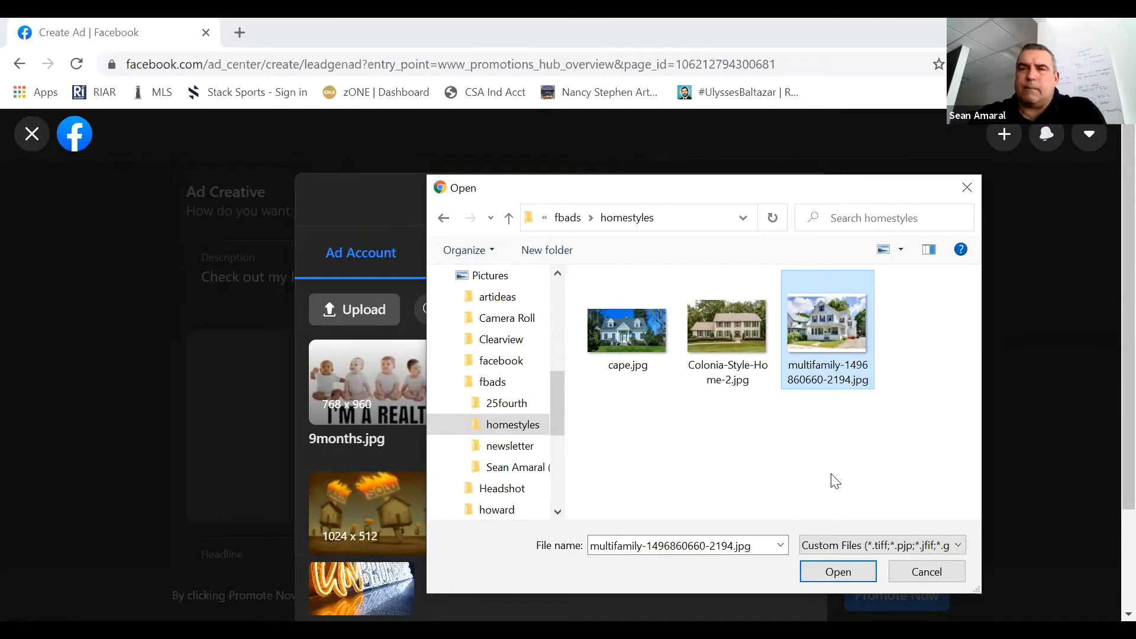
pyautogui.click(852, 571)
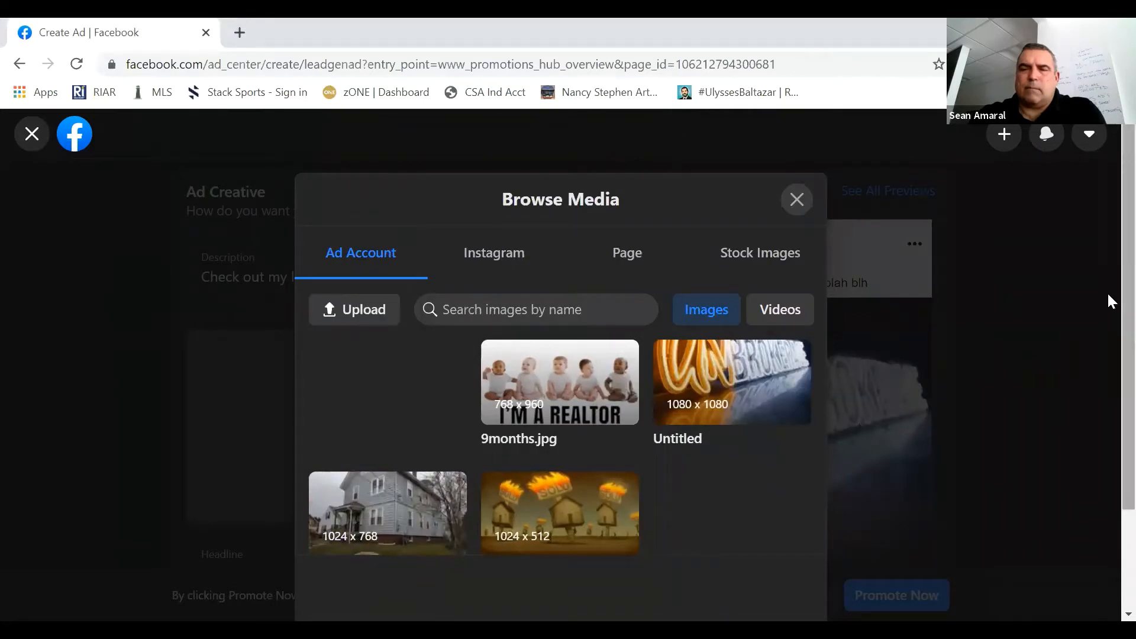
pyautogui.scroll(-2, 1107, 392)
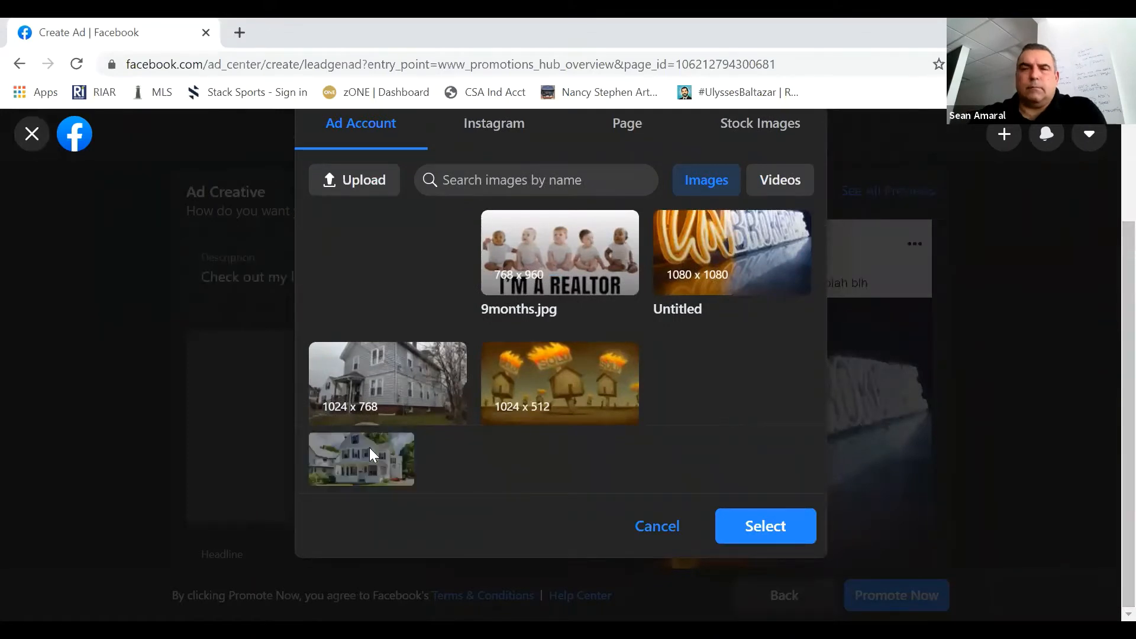
pyautogui.click(744, 526)
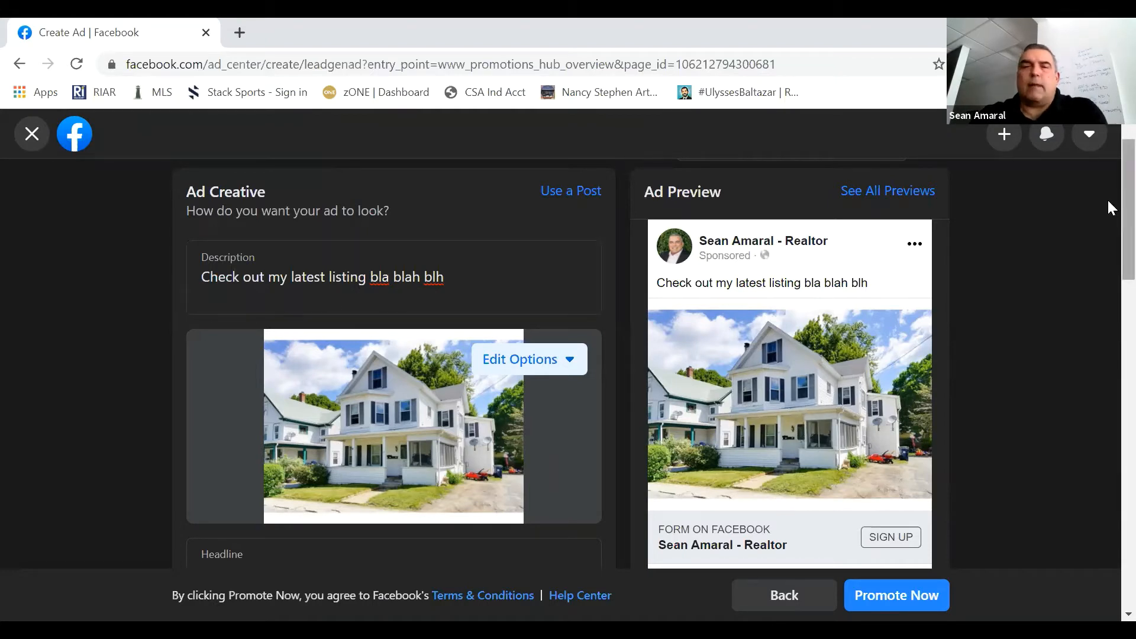
# - Change the ad's button label to Learn More and check the updated ad preview
pyautogui.scroll(-3, 1109, 248)
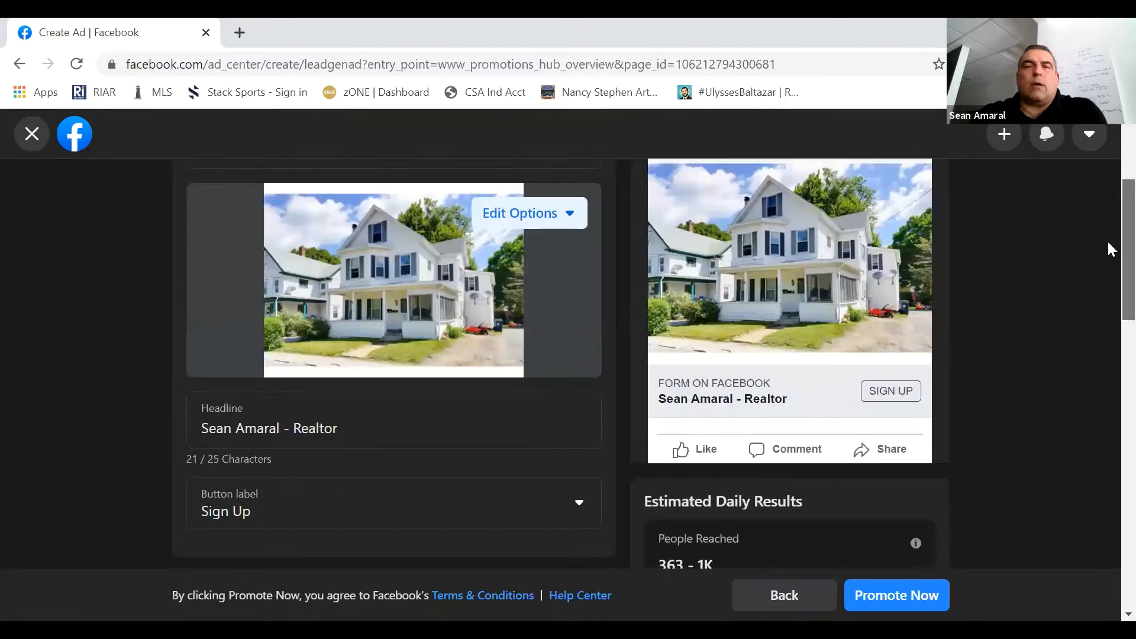
pyautogui.scroll(-1, 1109, 246)
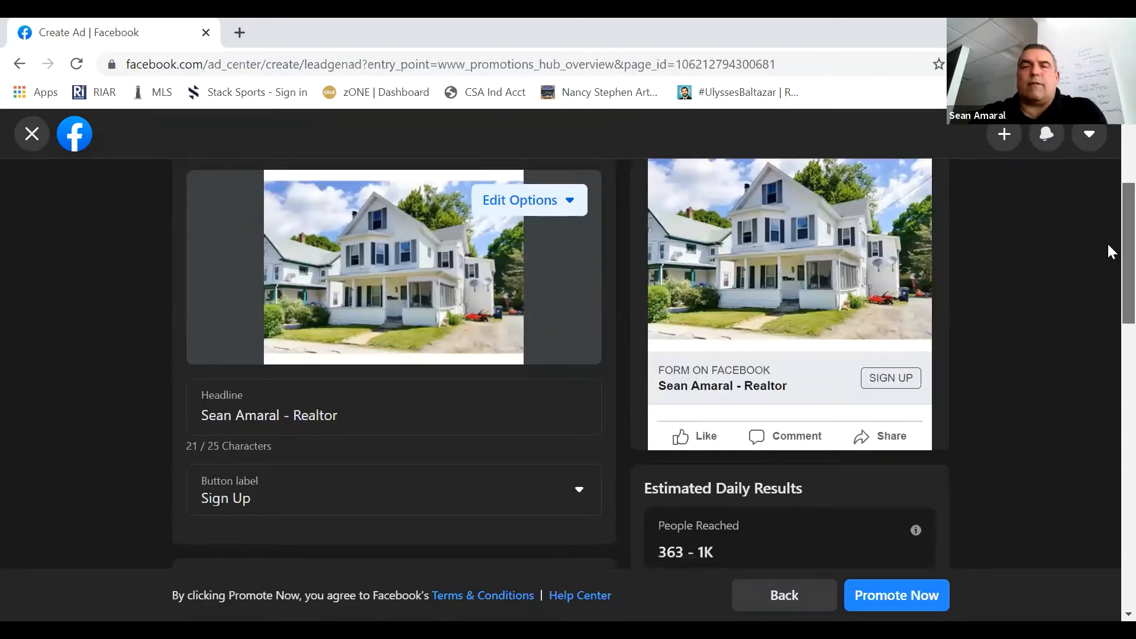
pyautogui.scroll(-2, 1110, 251)
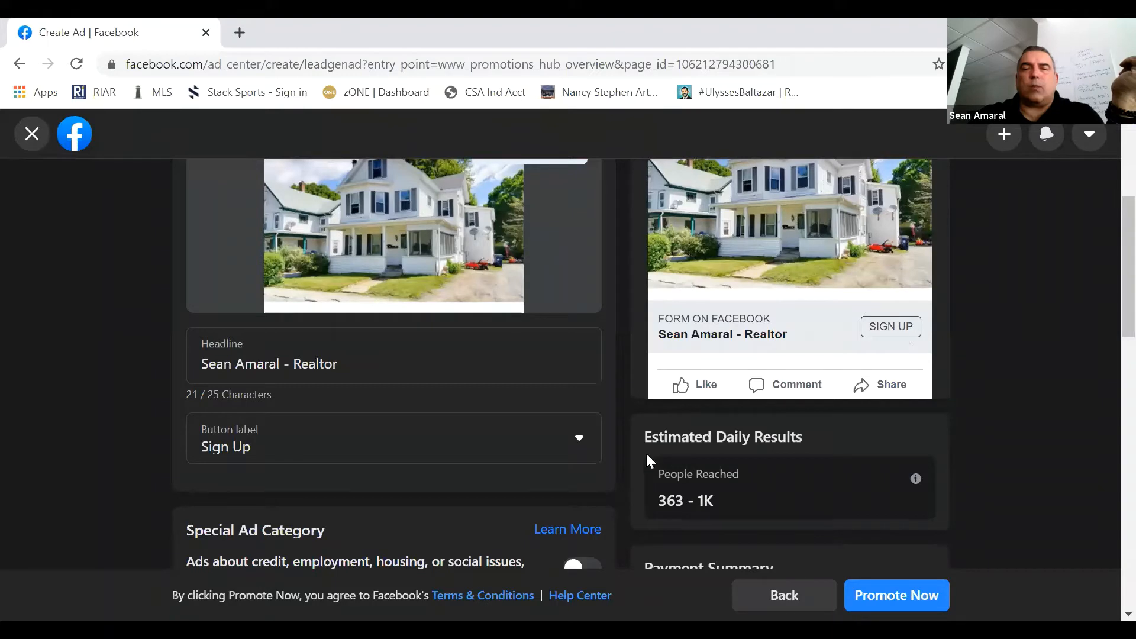
pyautogui.click(579, 452)
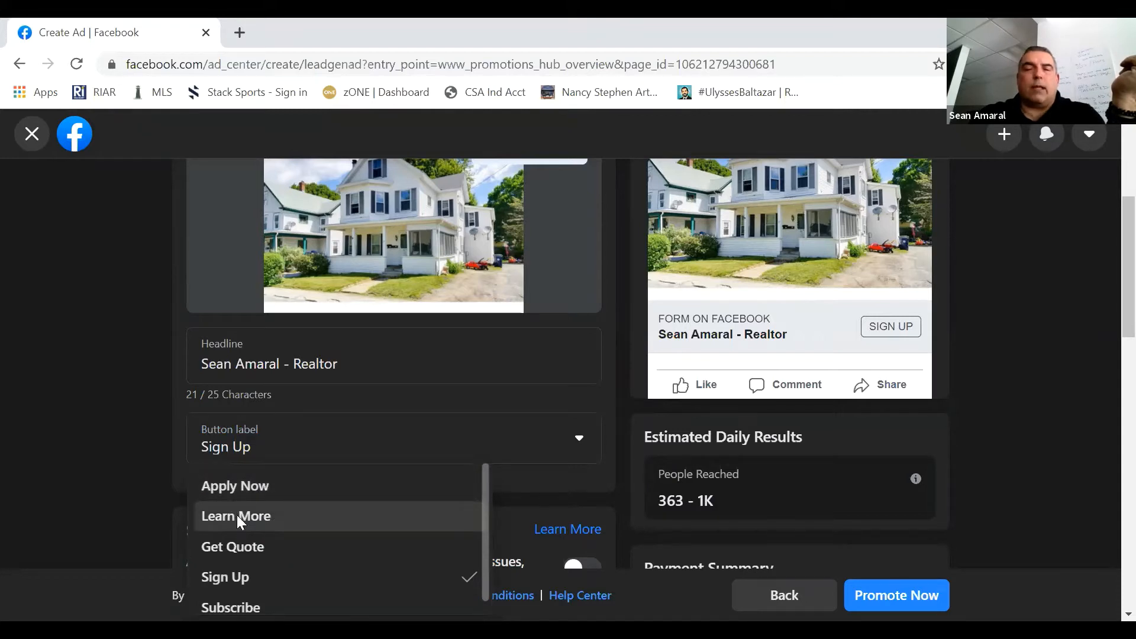
pyautogui.click(236, 516)
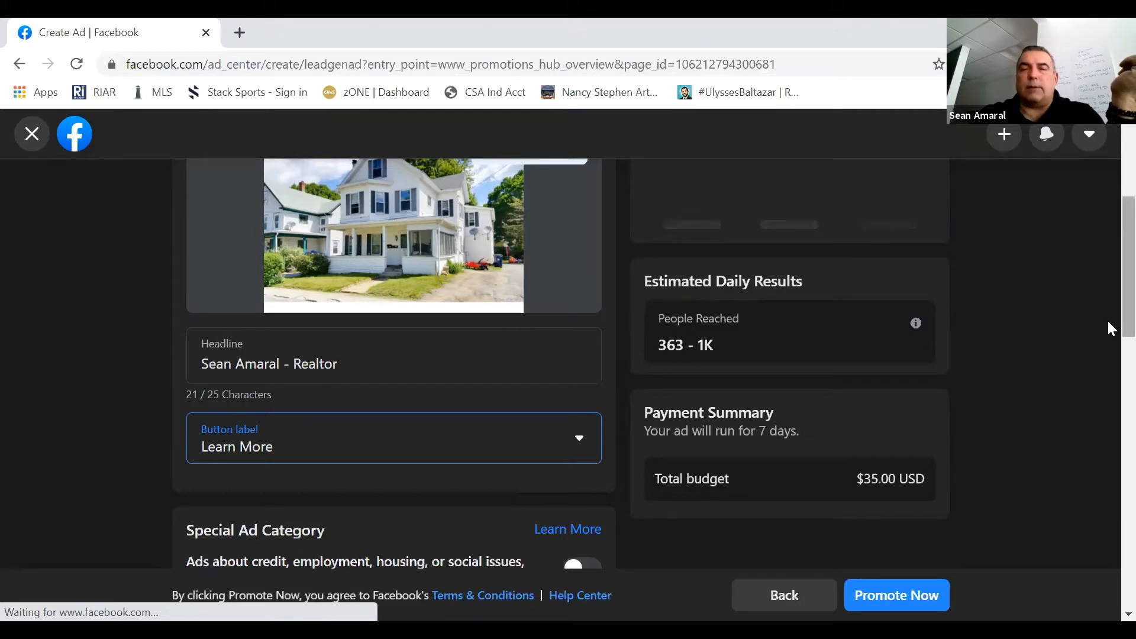
pyautogui.scroll(3, 1110, 277)
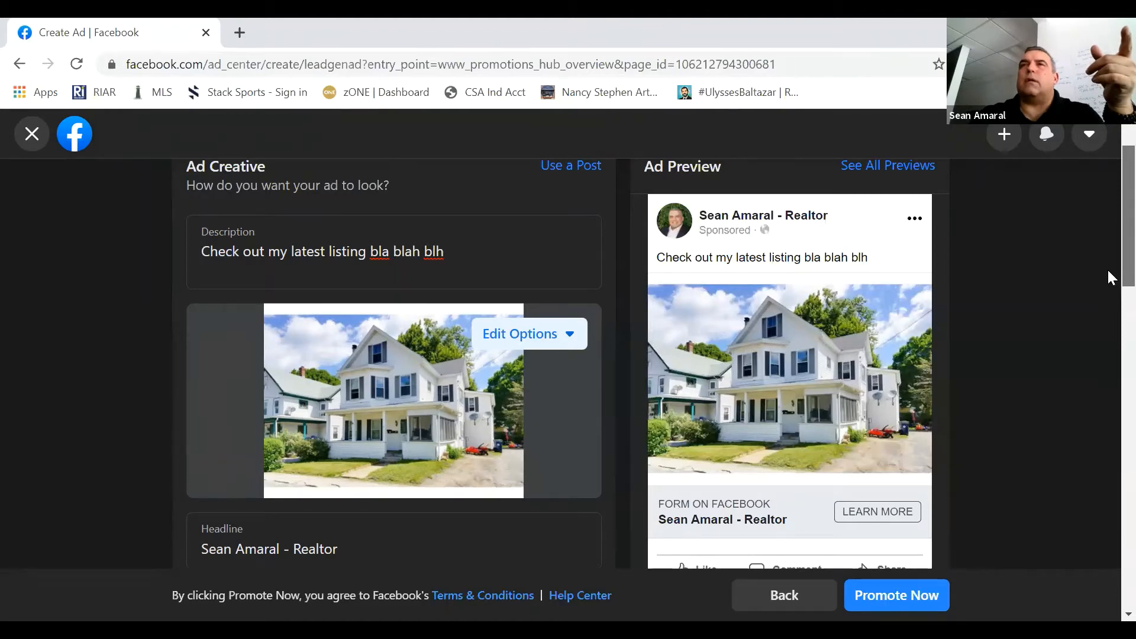
pyautogui.scroll(-1, 1109, 272)
pyautogui.scroll(-1, 1109, 287)
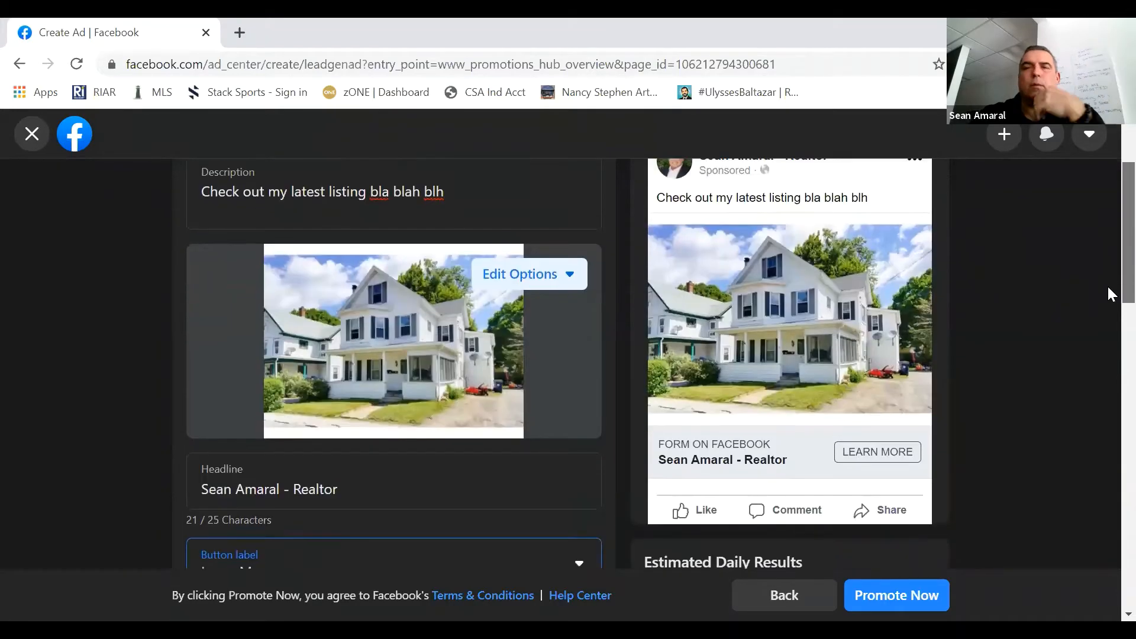
# - Turn on the special ad category option and set the ad category to Housing
pyautogui.scroll(1, 1109, 282)
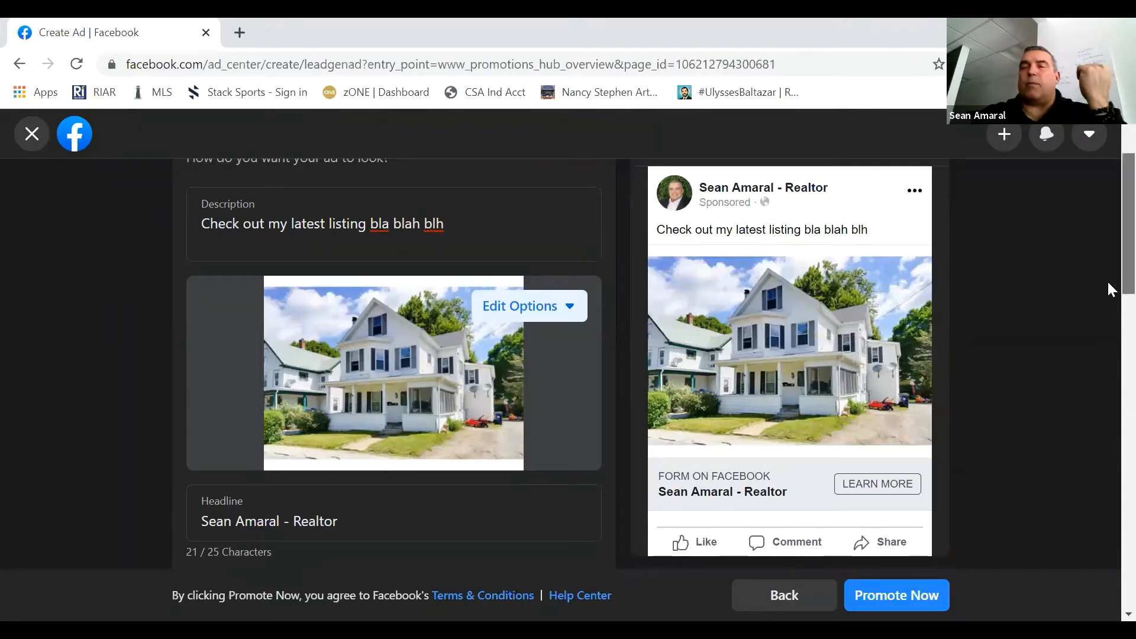
pyautogui.scroll(-1, 1107, 279)
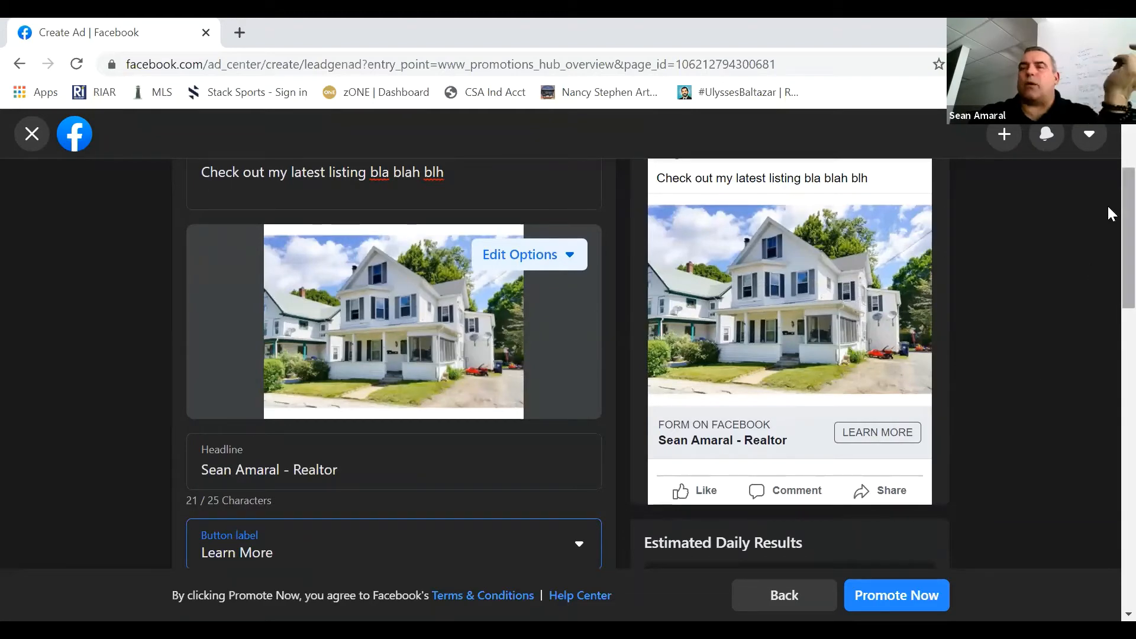
pyautogui.scroll(-1, 1110, 212)
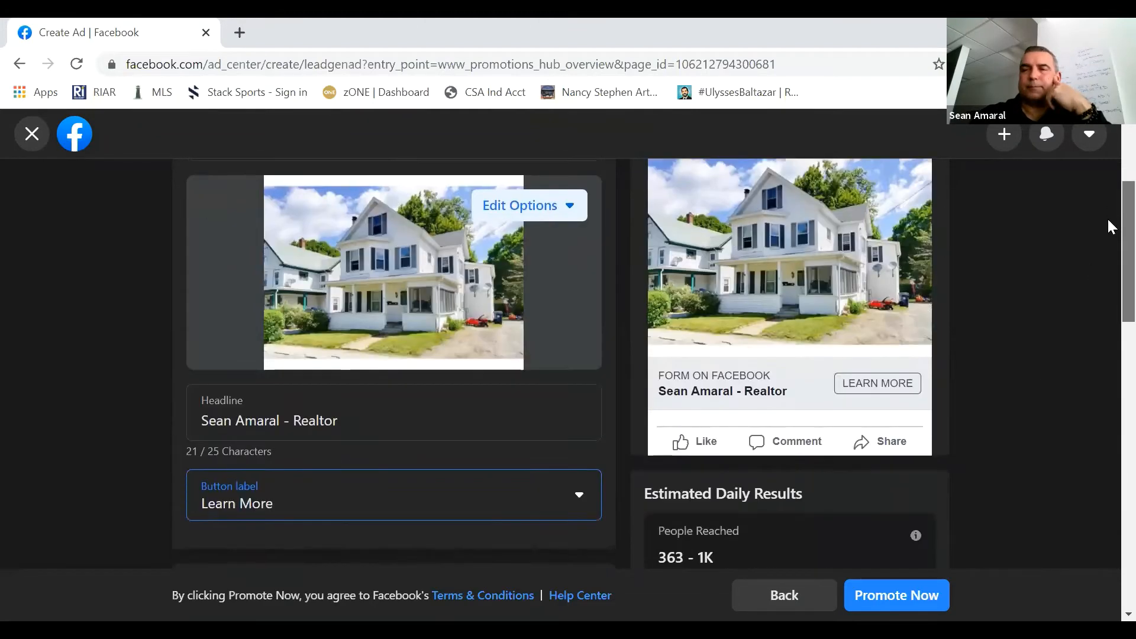
pyautogui.scroll(2, 1109, 195)
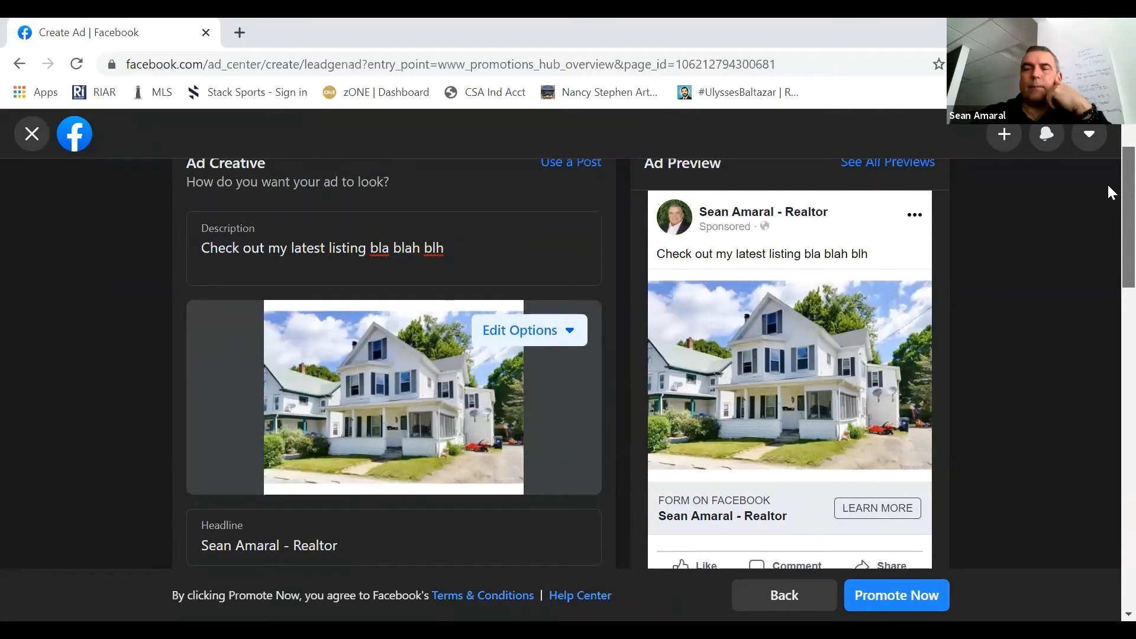
pyautogui.scroll(-2, 1108, 186)
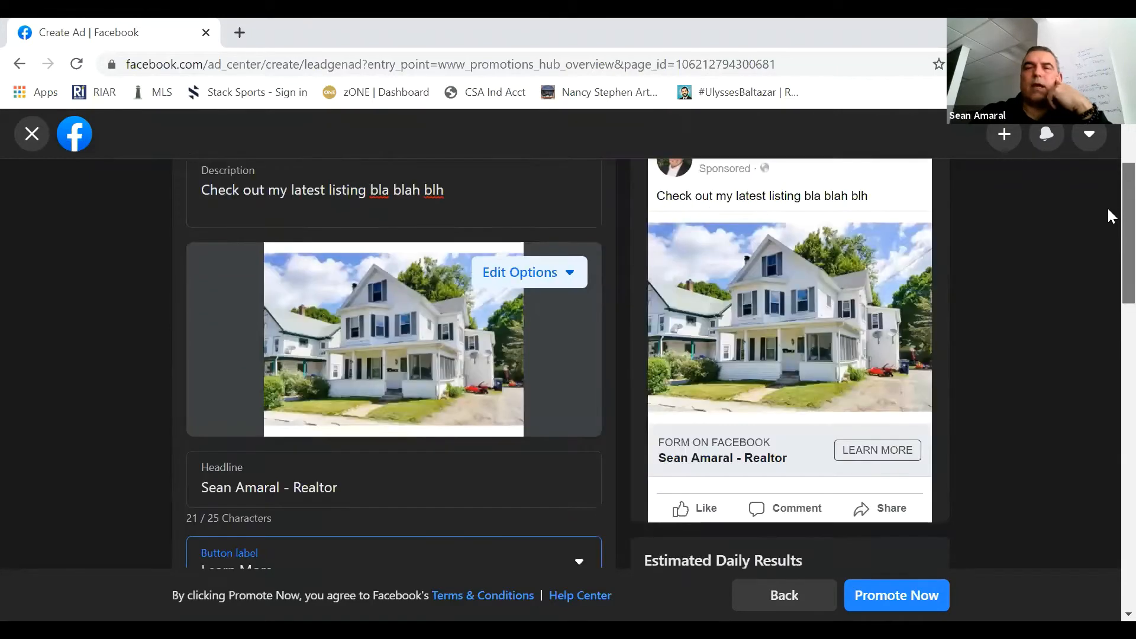
pyautogui.scroll(-1, 1110, 246)
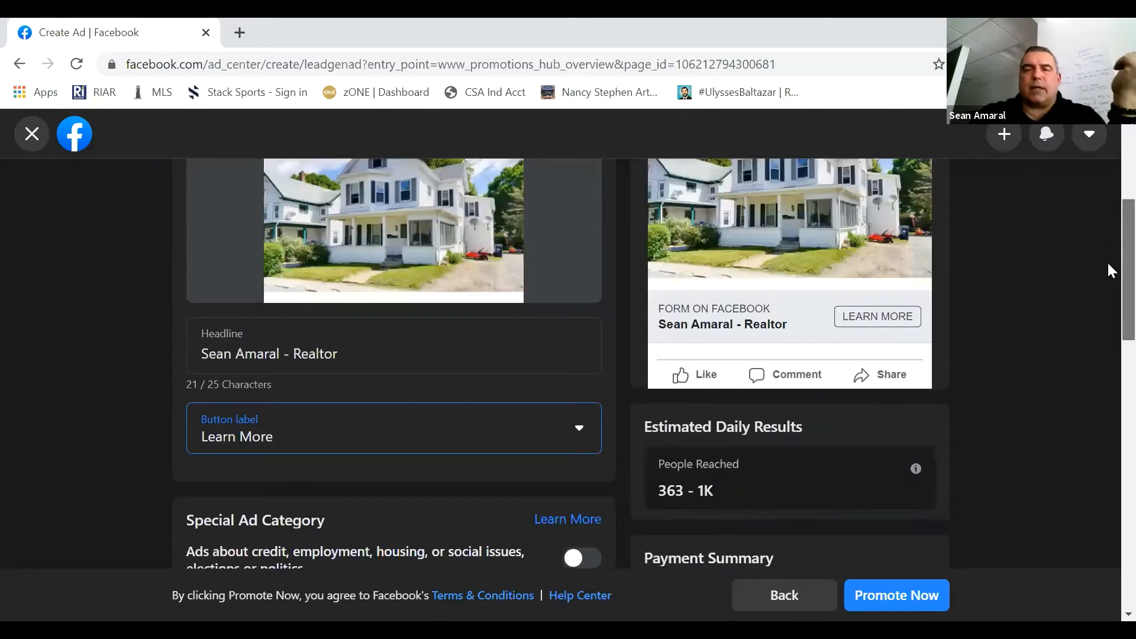
pyautogui.scroll(-3, 1110, 266)
pyautogui.scroll(-2, 1109, 290)
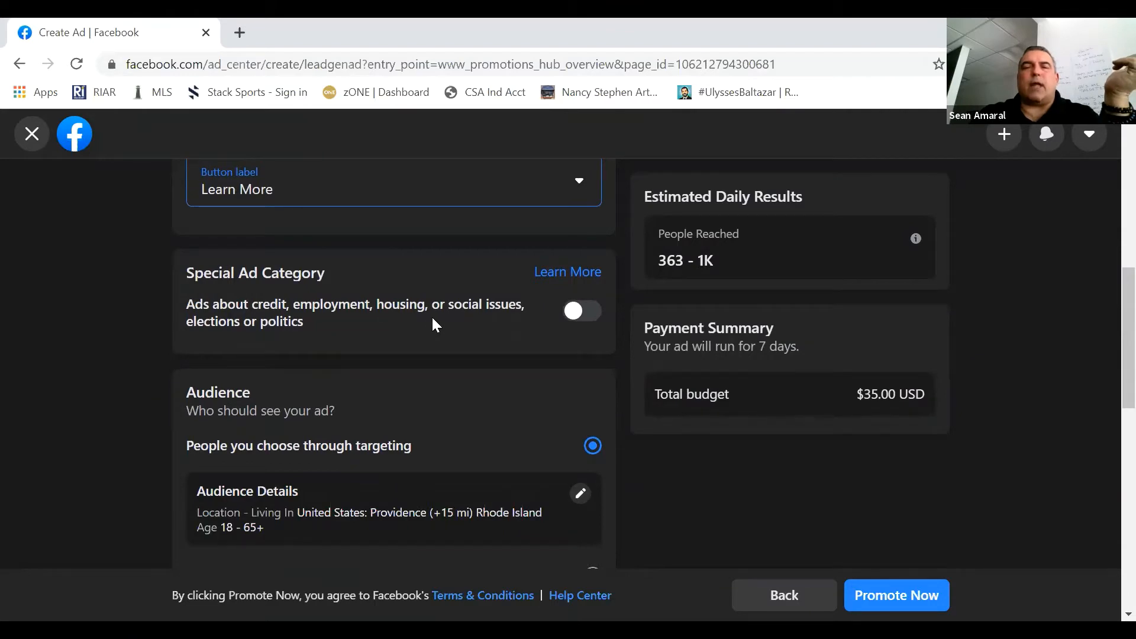
pyautogui.click(599, 311)
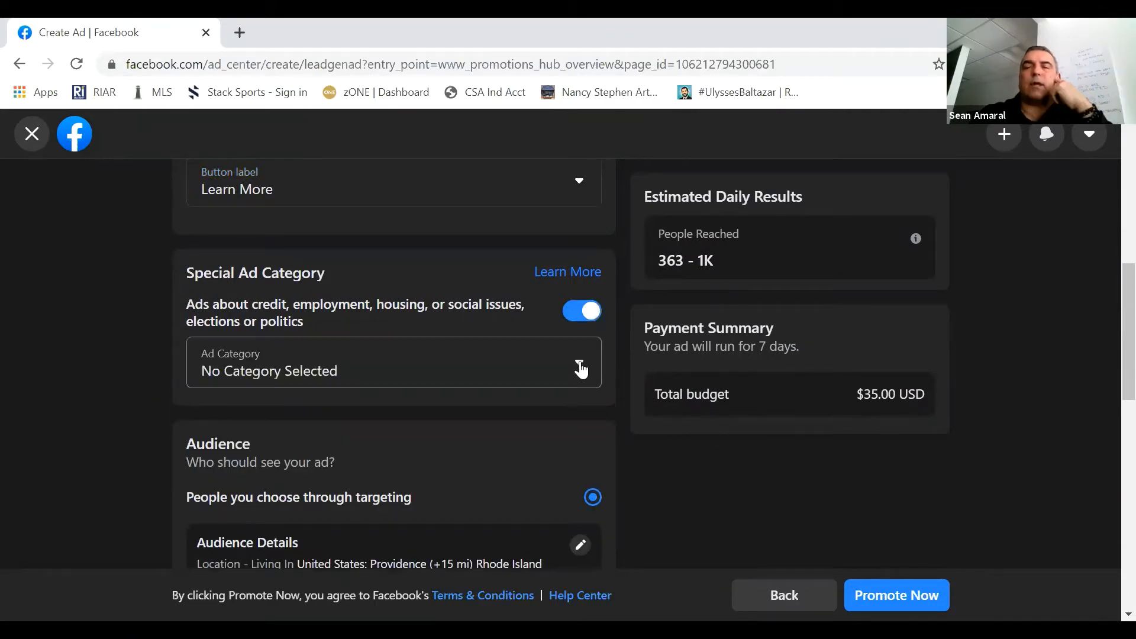
pyautogui.click(581, 368)
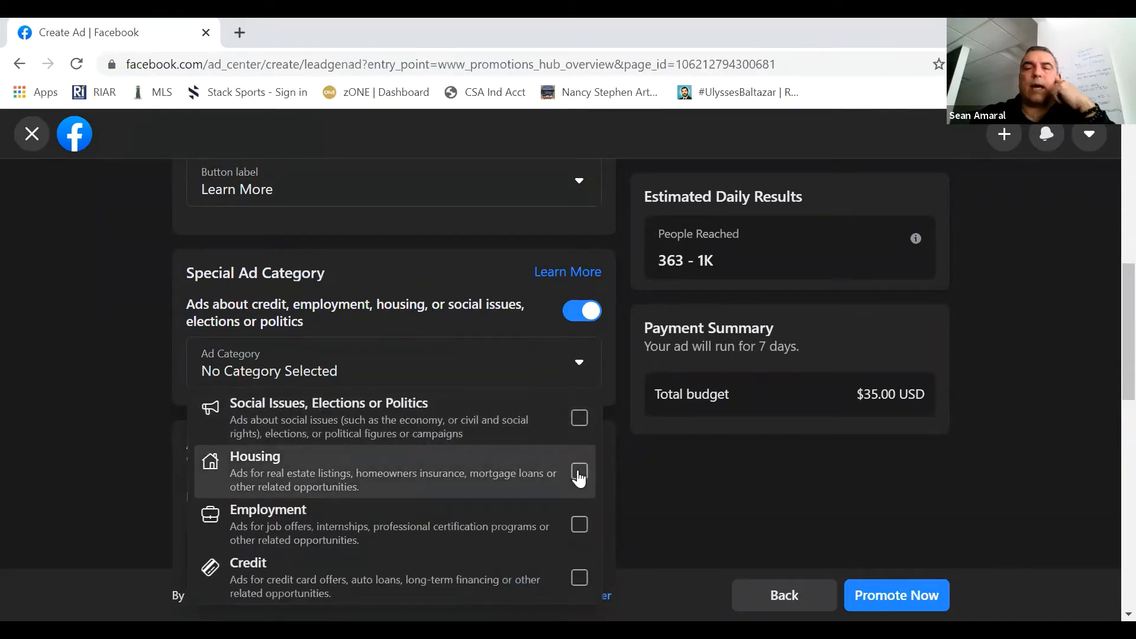
pyautogui.click(580, 474)
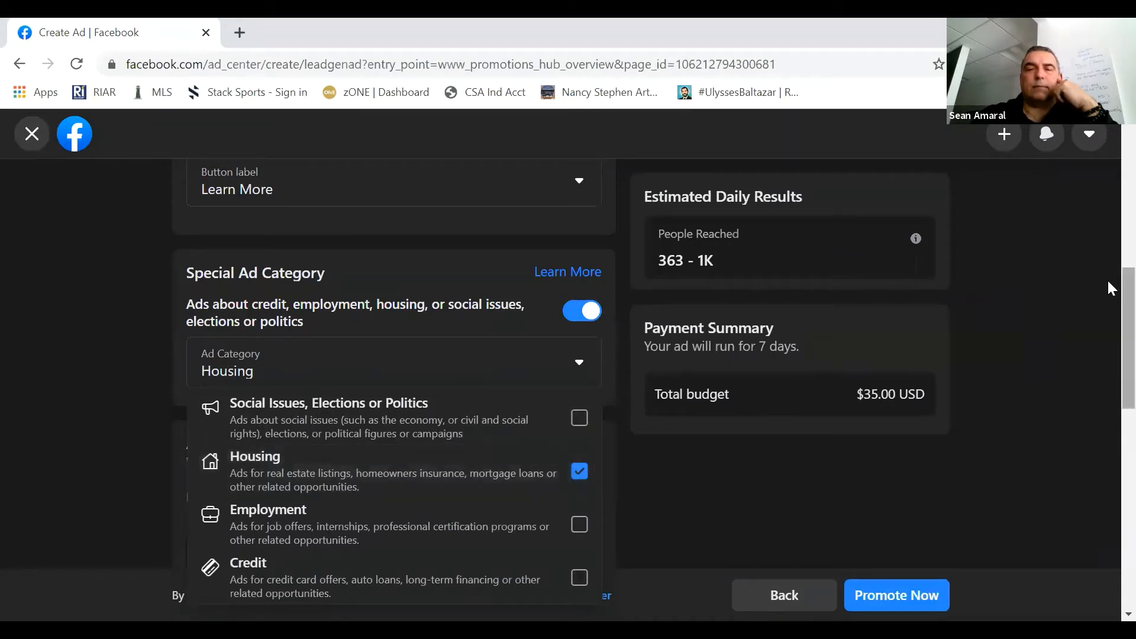
# - Shorten the ad duration to 4 days and set the total budget to $35.00 after trying $25.00
pyautogui.scroll(-3, 1107, 337)
pyautogui.scroll(-2, 1109, 355)
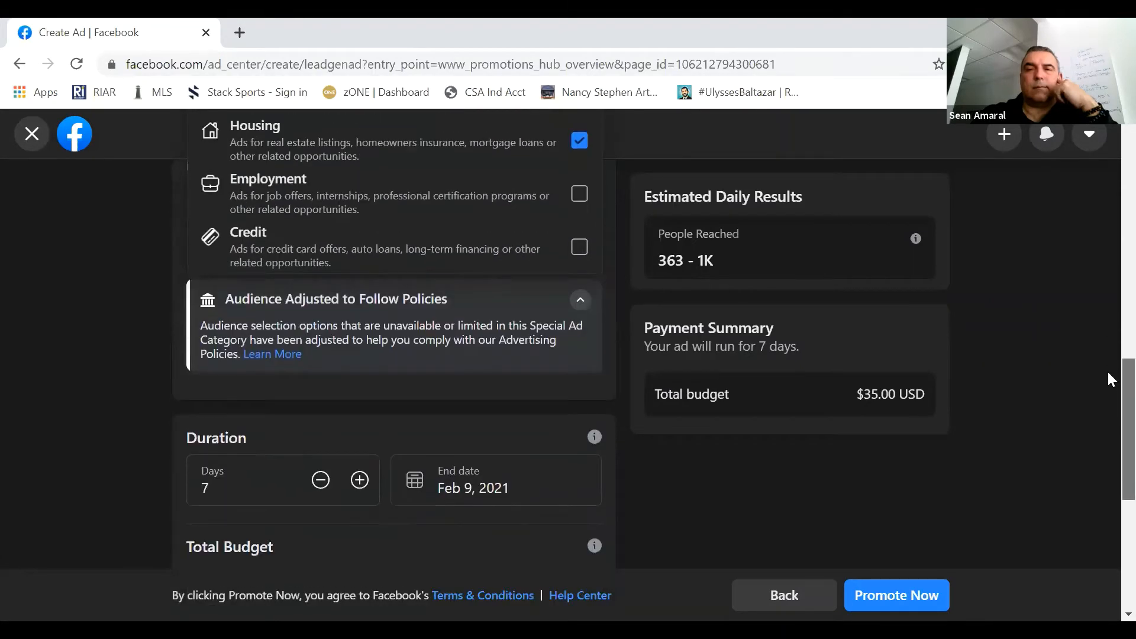
pyautogui.scroll(-1, 1106, 375)
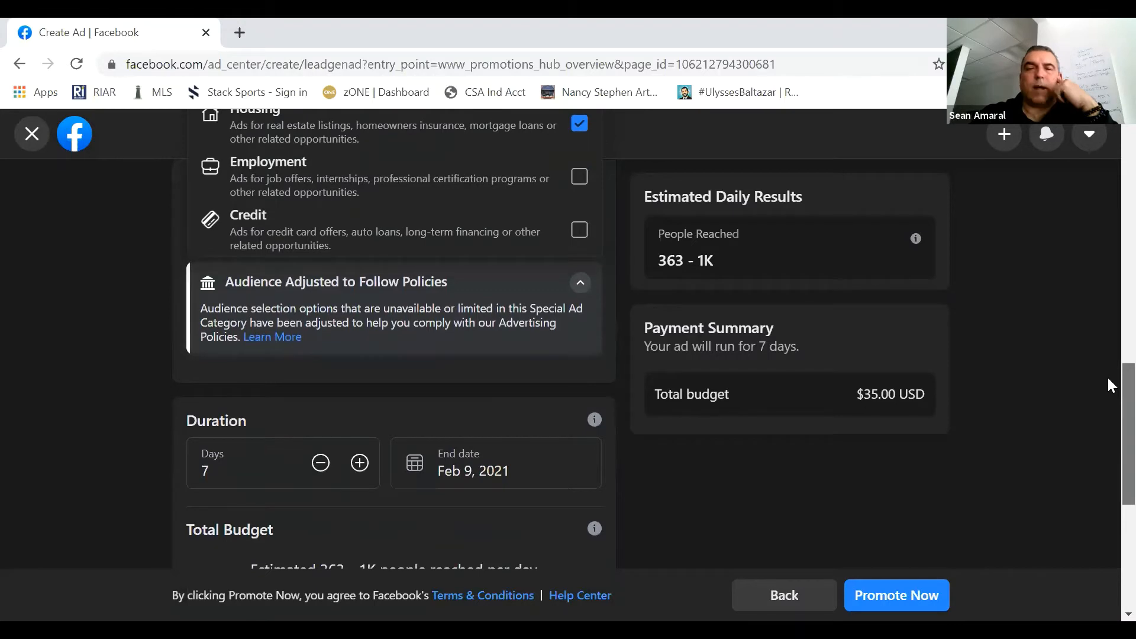
pyautogui.scroll(-2, 1108, 386)
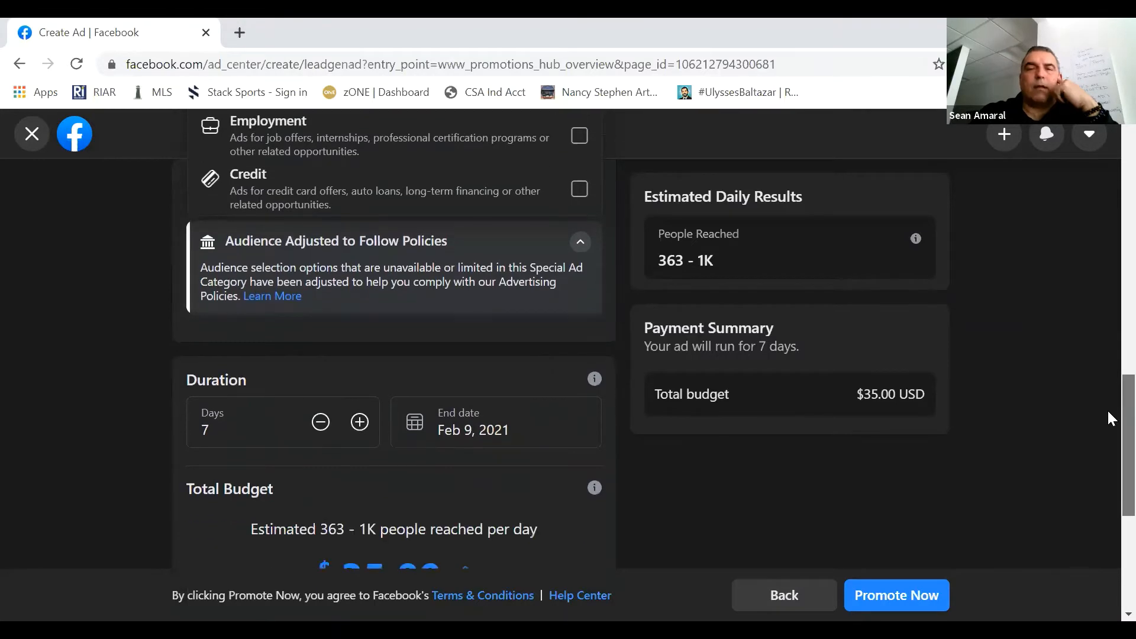
pyautogui.scroll(-1, 1109, 421)
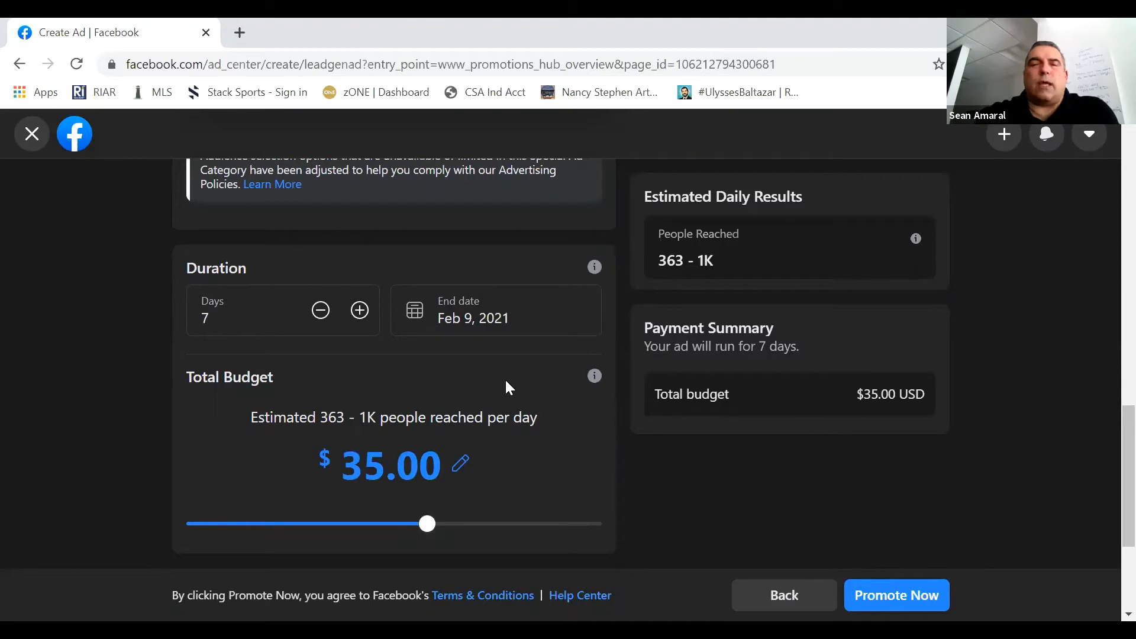
pyautogui.click(320, 314)
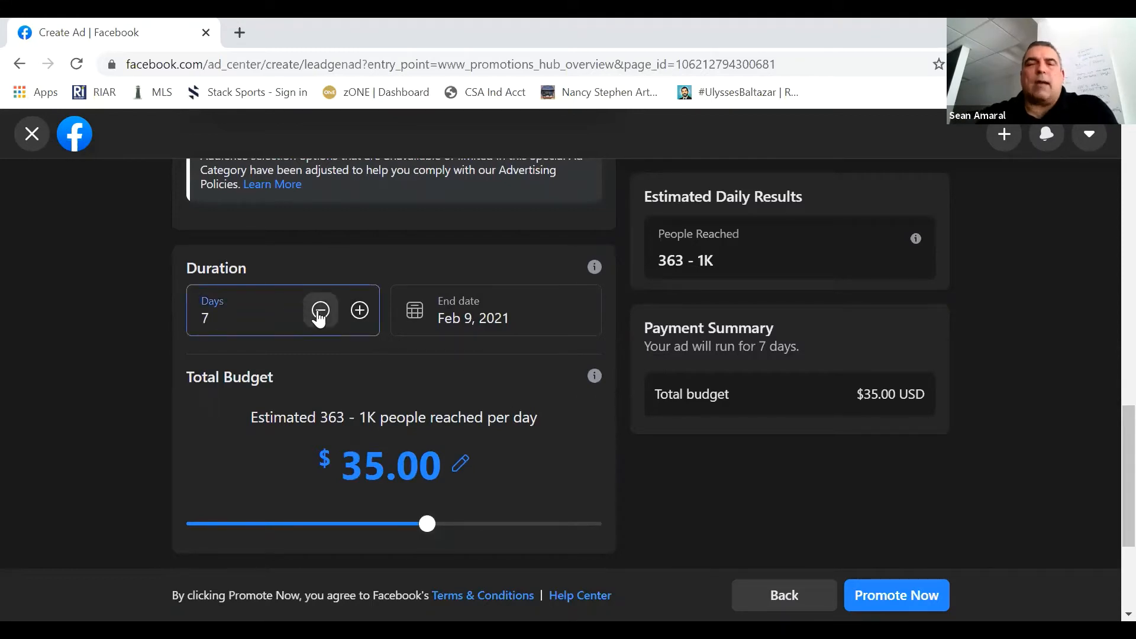
pyautogui.click(319, 311)
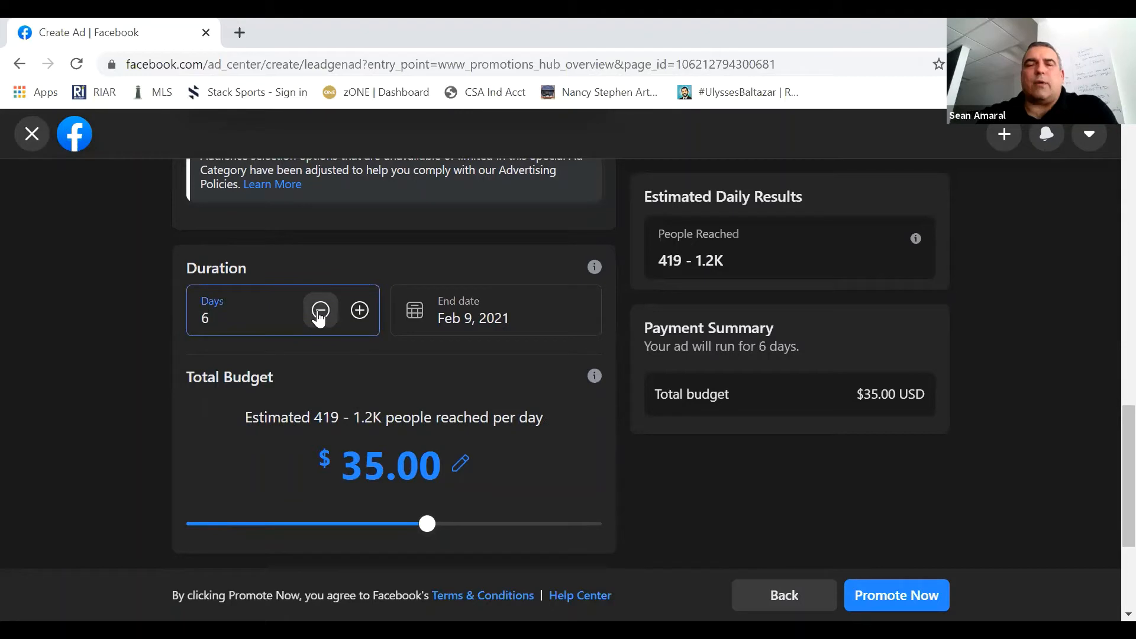
pyautogui.click(319, 312)
pyautogui.click(320, 312)
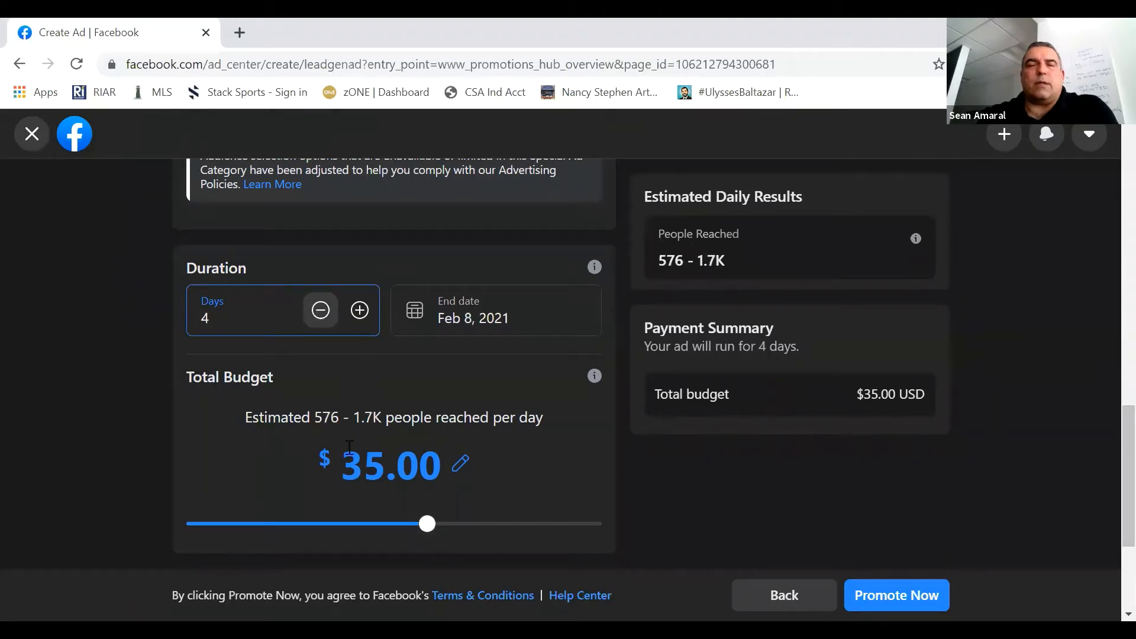
pyautogui.moveTo(426, 533); pyautogui.dragTo(396, 534)
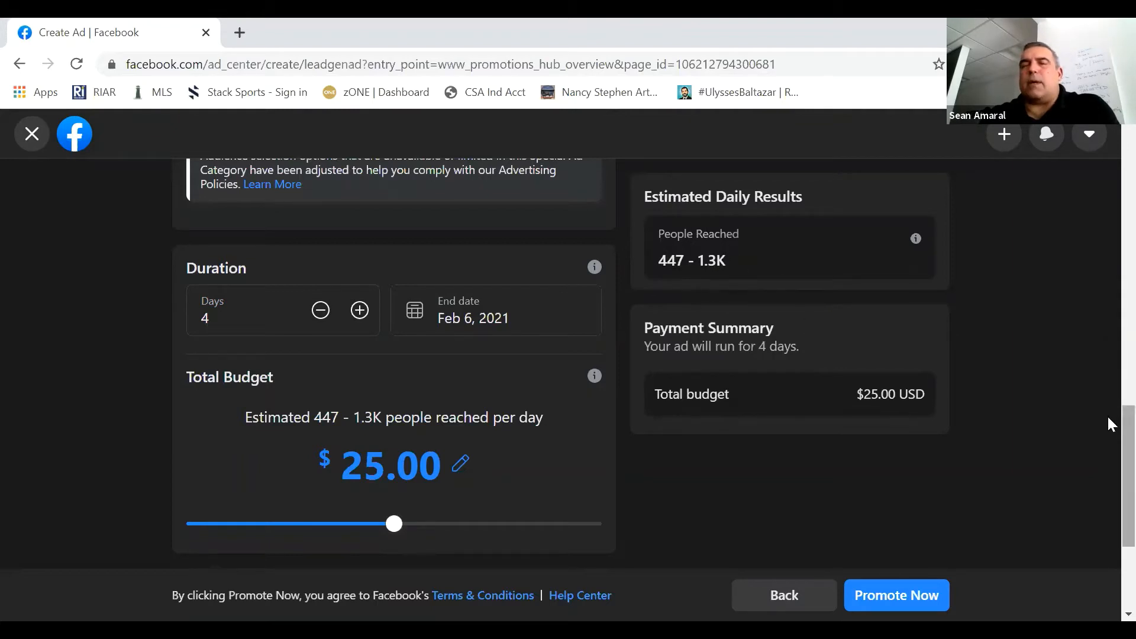
pyautogui.click(422, 529)
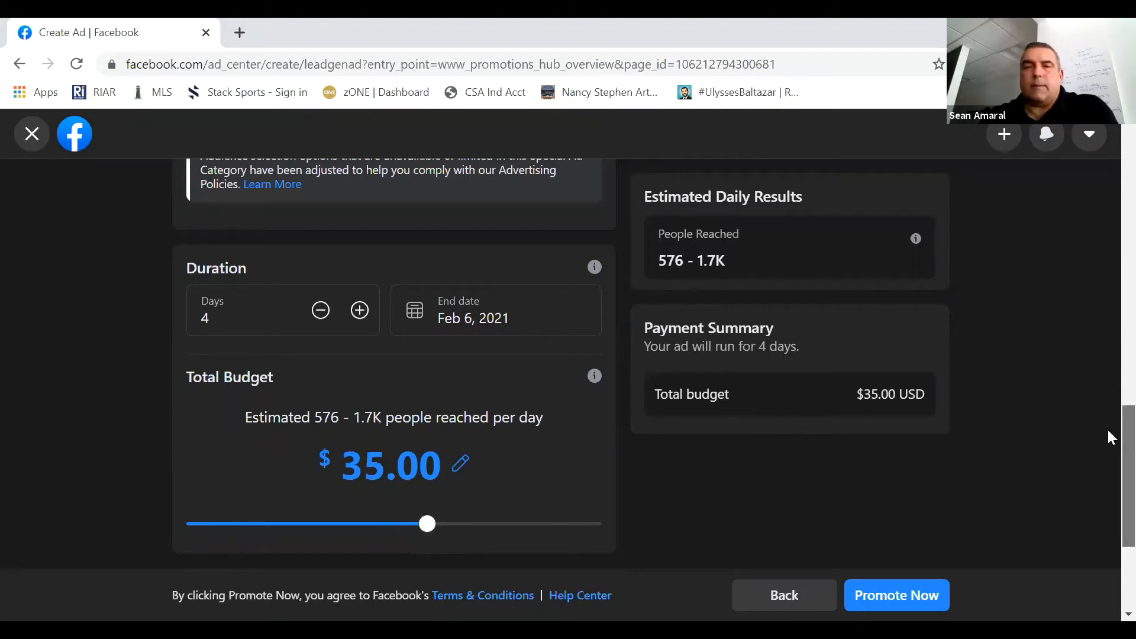
# - Expand the ad placements, try excluding Messenger and include it again
pyautogui.scroll(-1, 1109, 430)
pyautogui.scroll(-2, 1108, 436)
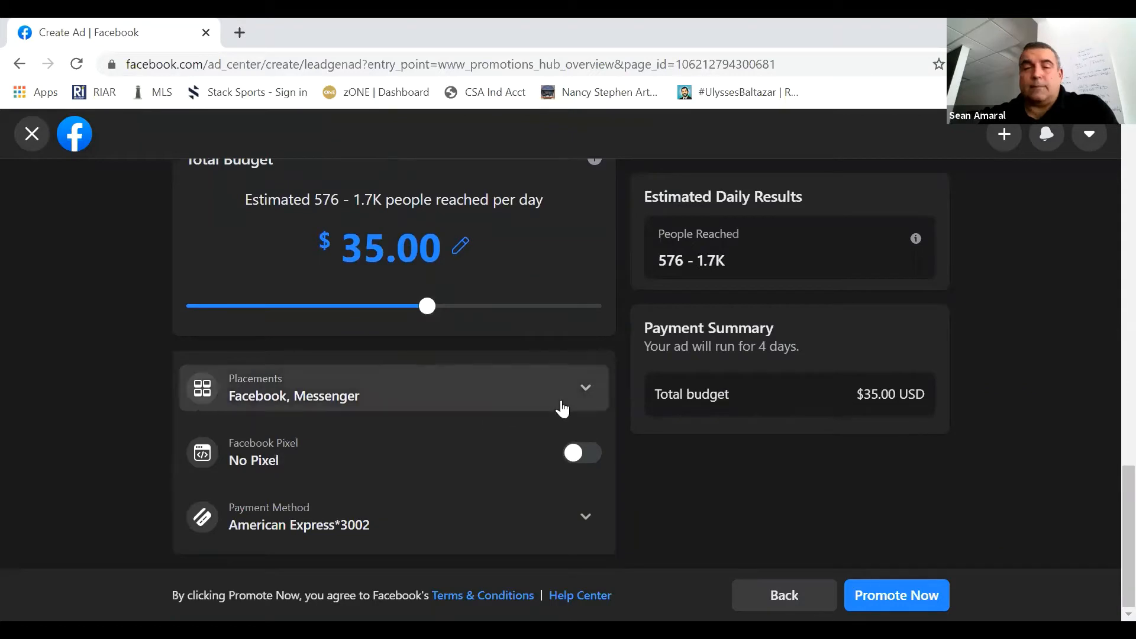
pyautogui.click(584, 398)
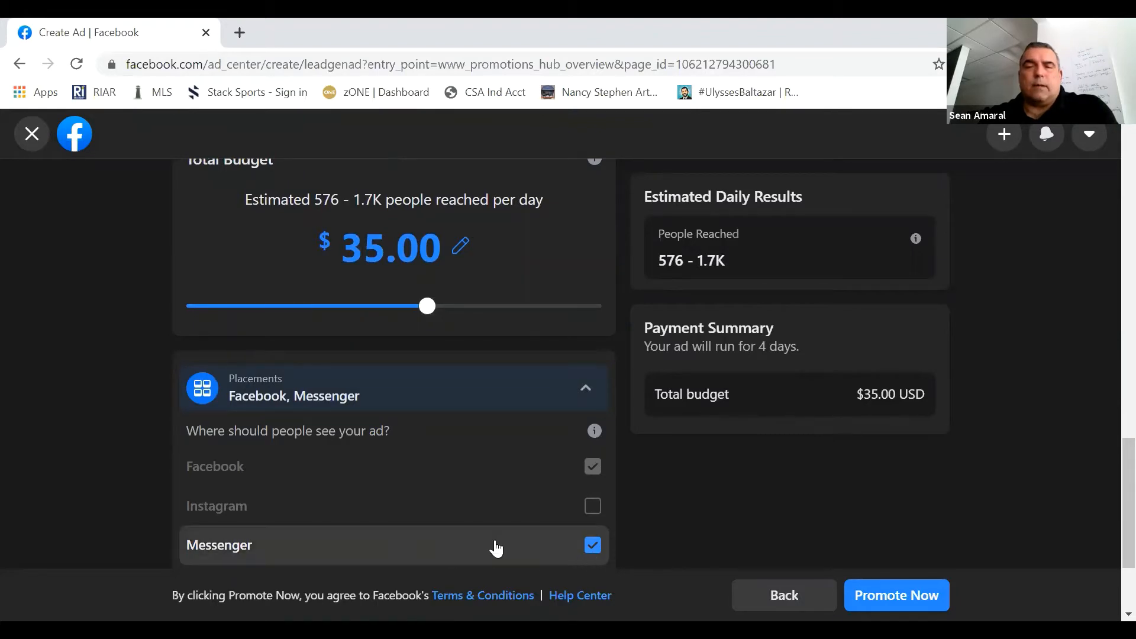
pyautogui.click(592, 546)
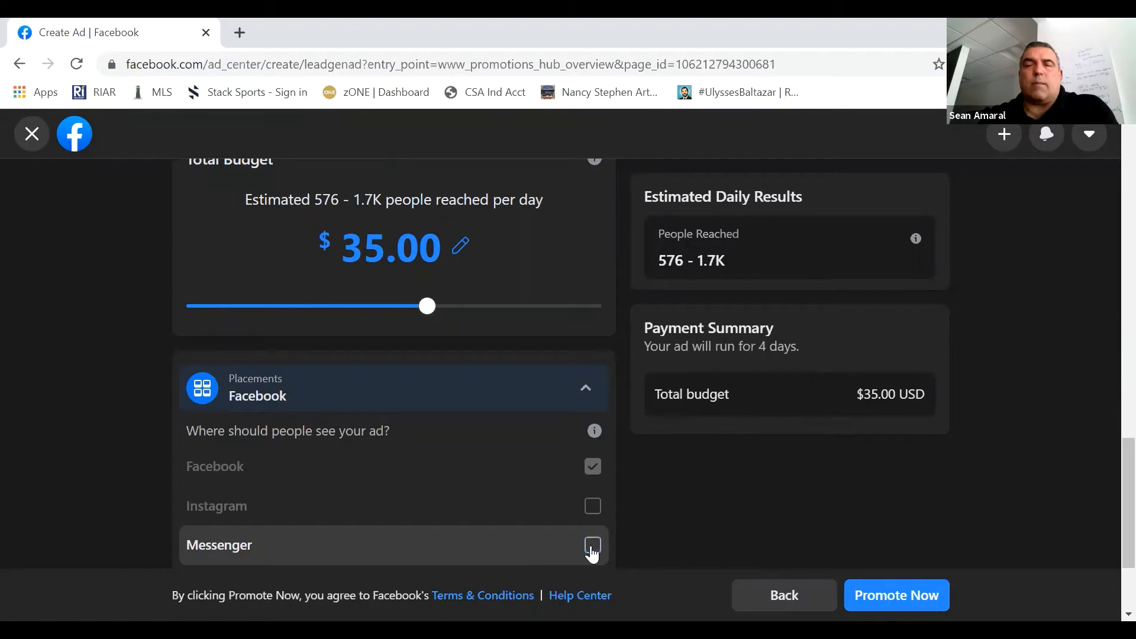
pyautogui.click(593, 545)
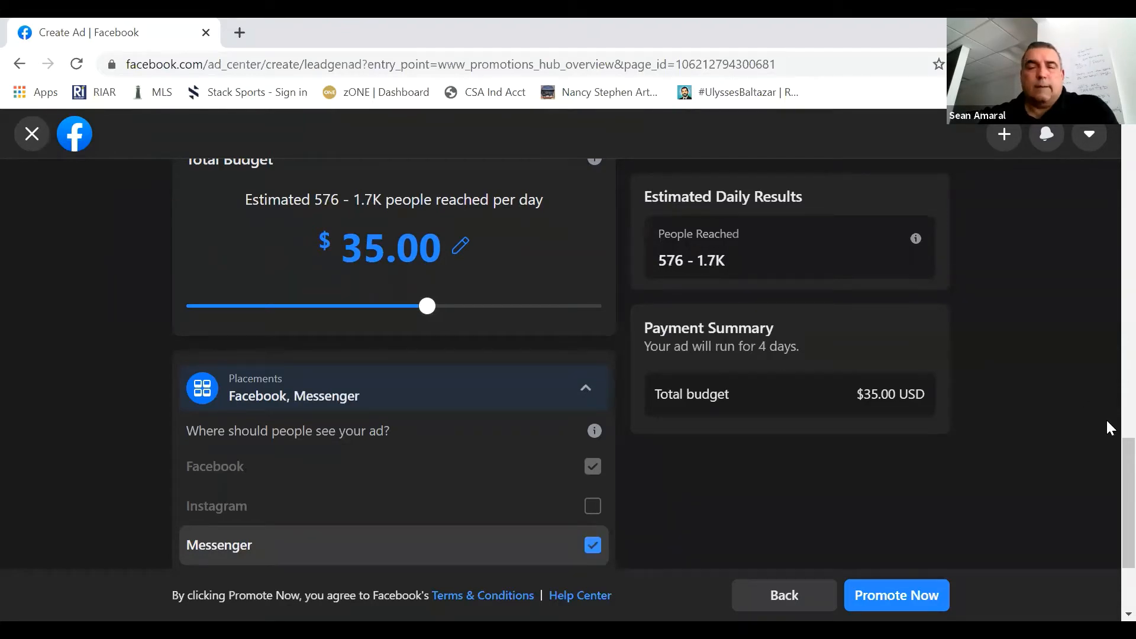
pyautogui.scroll(-3, 1107, 474)
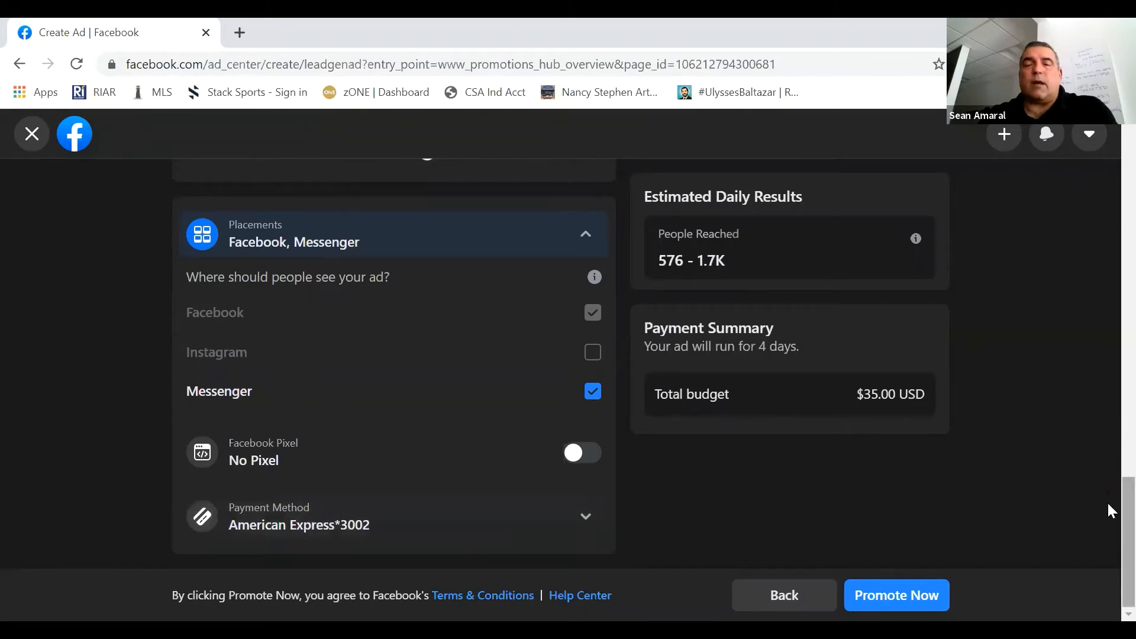
# - Review the ad setup from the creative and preview through the special ad category, audience and duration settings
pyautogui.scroll(3, 1109, 462)
pyautogui.scroll(5, 1109, 178)
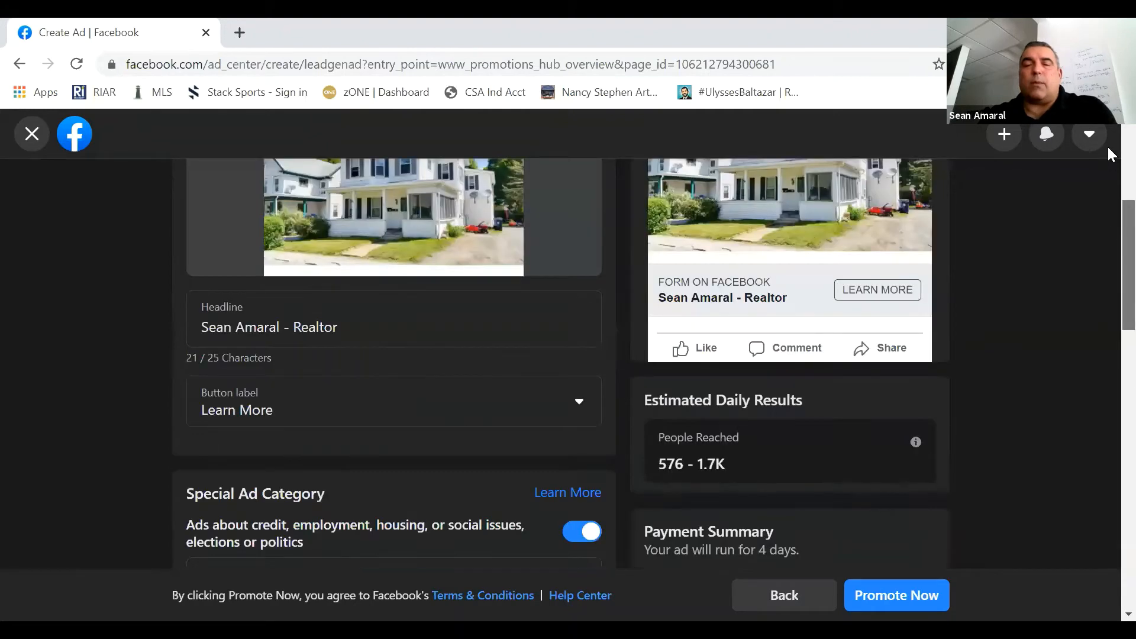
pyautogui.scroll(5, 1107, 145)
pyautogui.scroll(-1, 1107, 161)
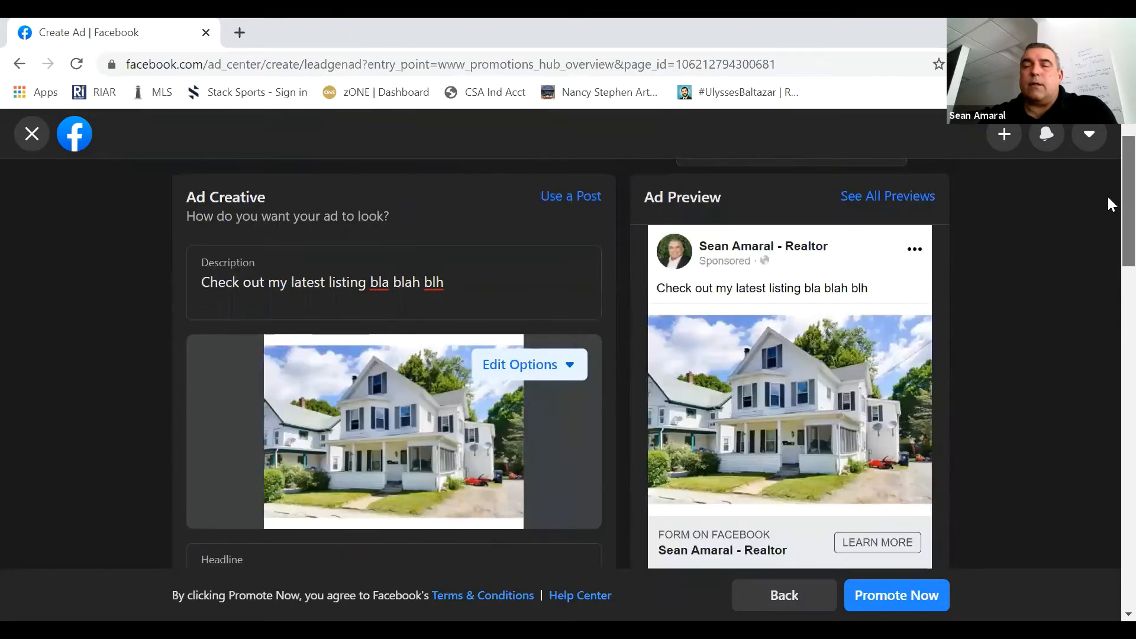
pyautogui.scroll(-2, 1110, 225)
pyautogui.scroll(-4, 1110, 267)
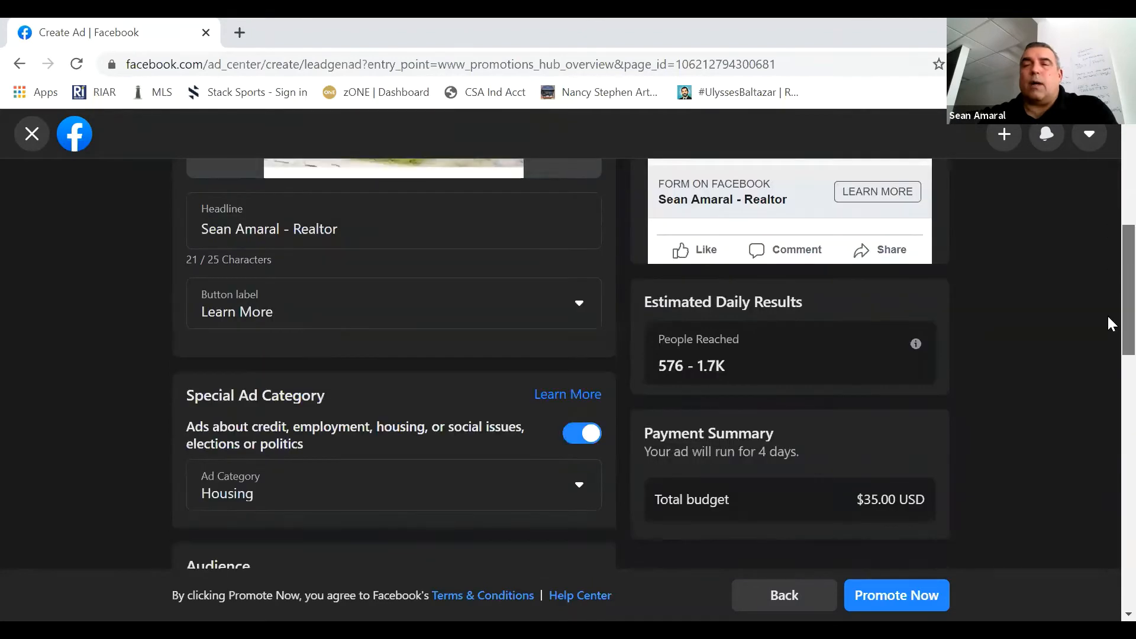
pyautogui.scroll(-4, 1110, 372)
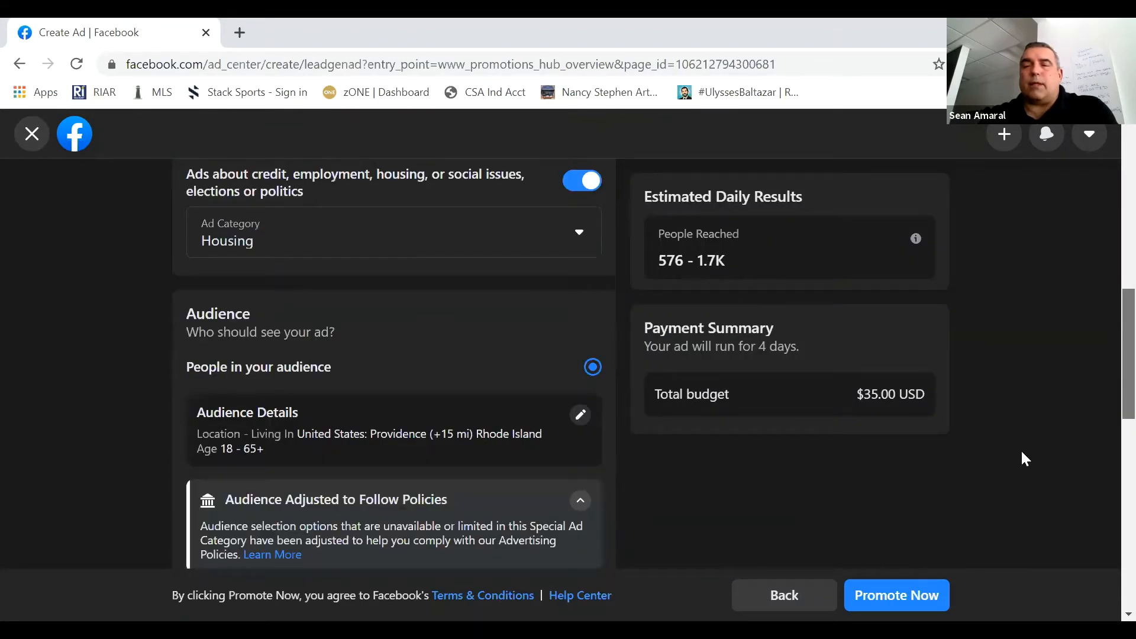
pyautogui.scroll(-3, 1029, 450)
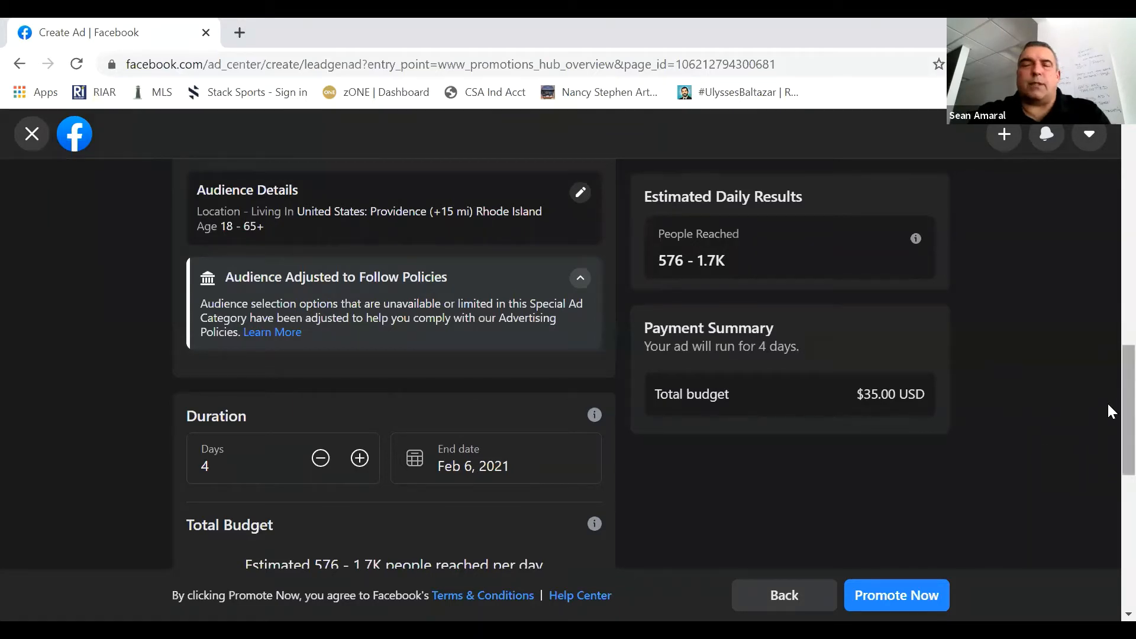
# - Open the audience details for editing and remove Providence from the targeted locations
pyautogui.moveTo(1109, 405); pyautogui.dragTo(1109, 359)
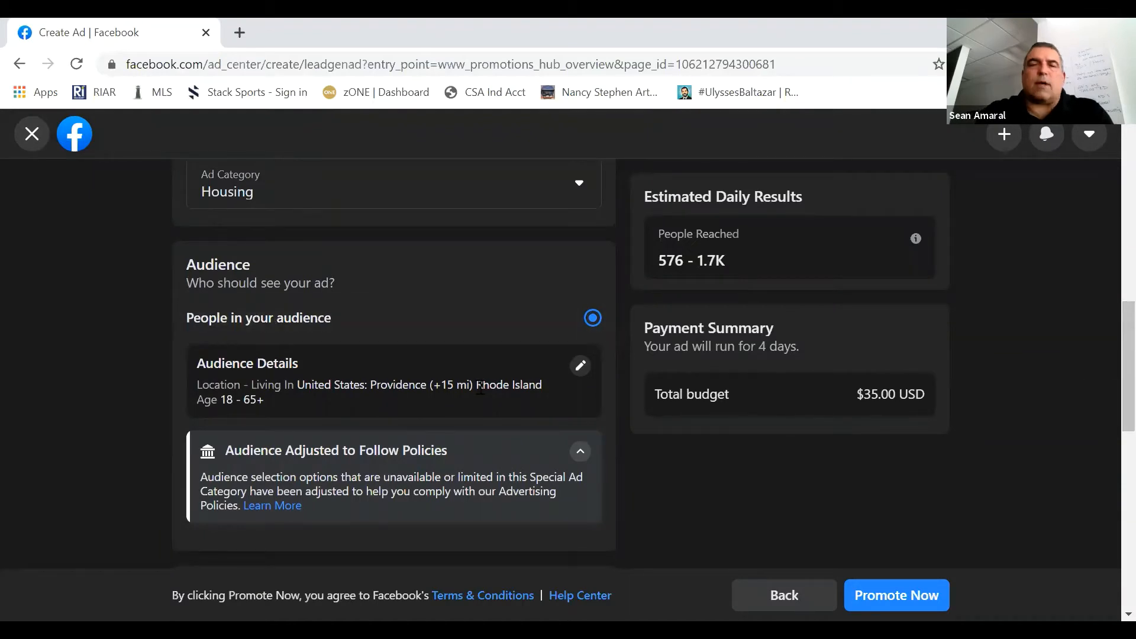
pyautogui.click(580, 367)
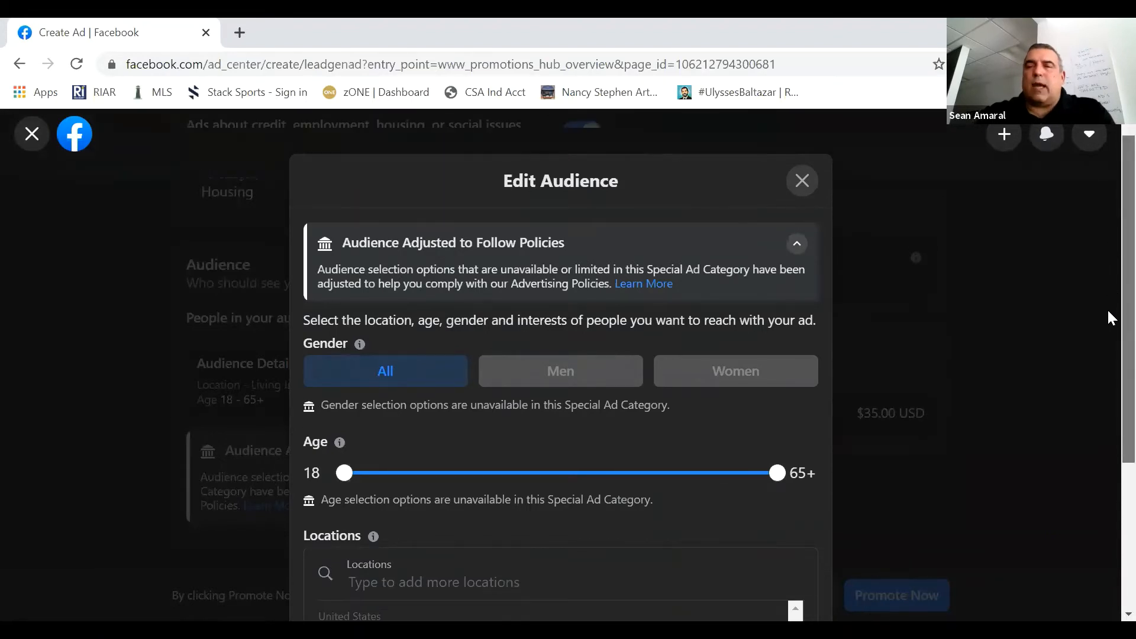
pyautogui.scroll(-4, 1107, 334)
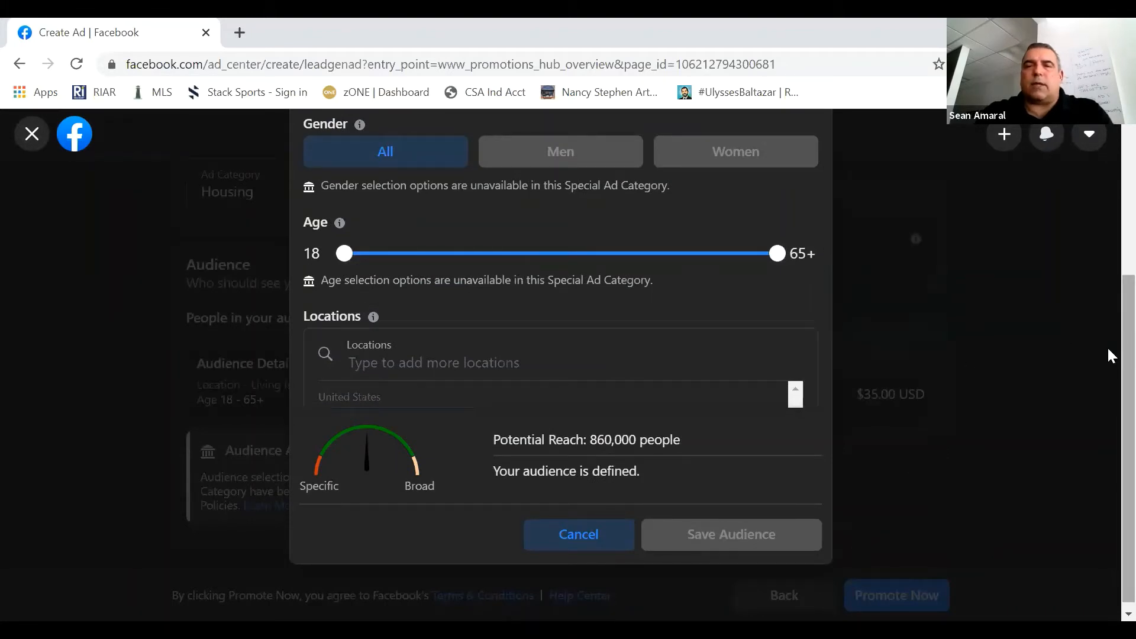
pyautogui.scroll(-1, 1072, 349)
pyautogui.scroll(-3, 513, 356)
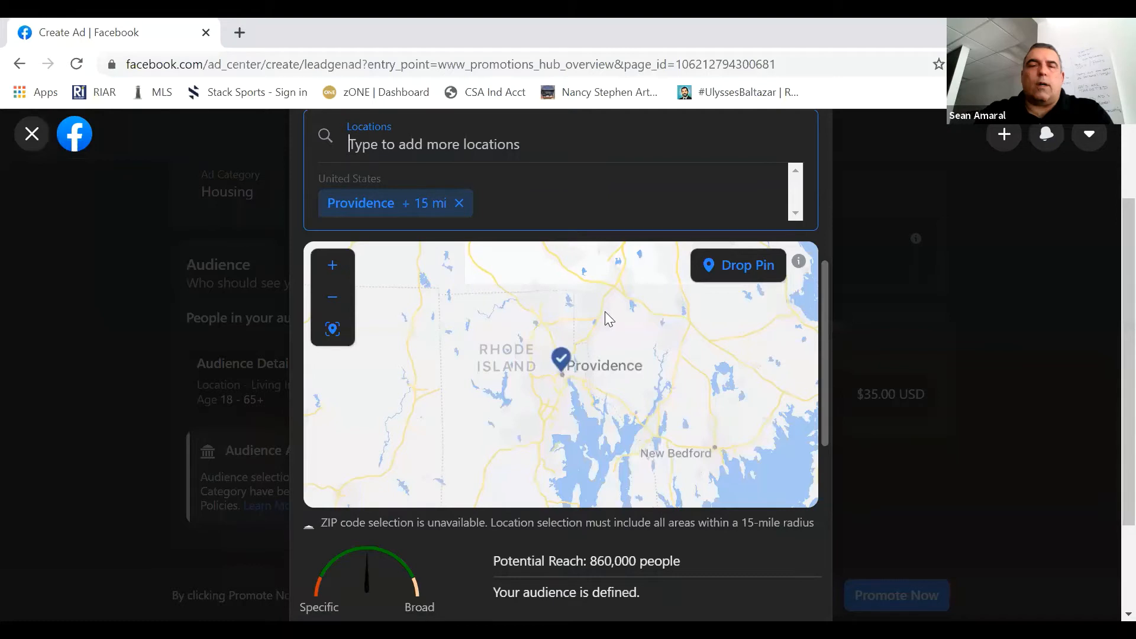
pyautogui.scroll(1, 467, 248)
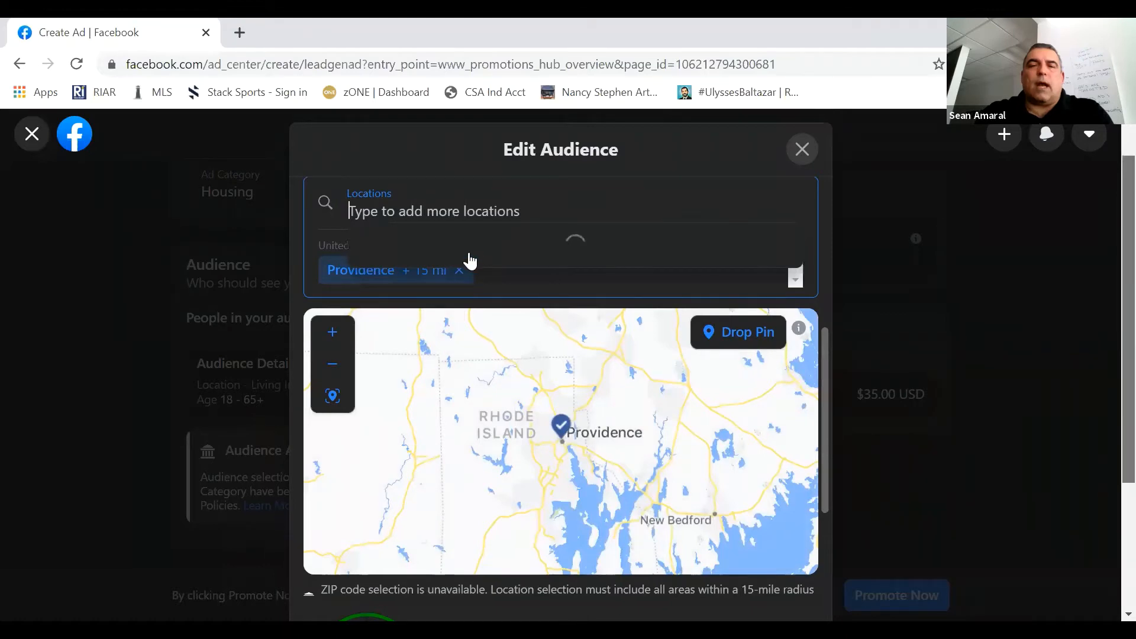
pyautogui.scroll(-1, 464, 214)
pyautogui.click(462, 213)
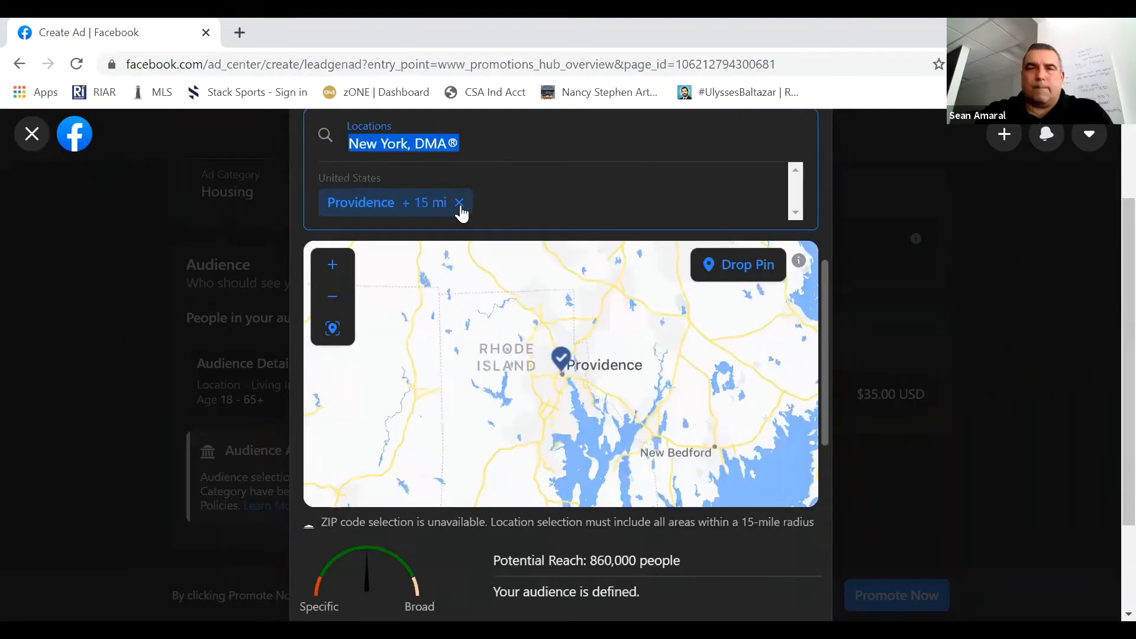
pyautogui.click(460, 203)
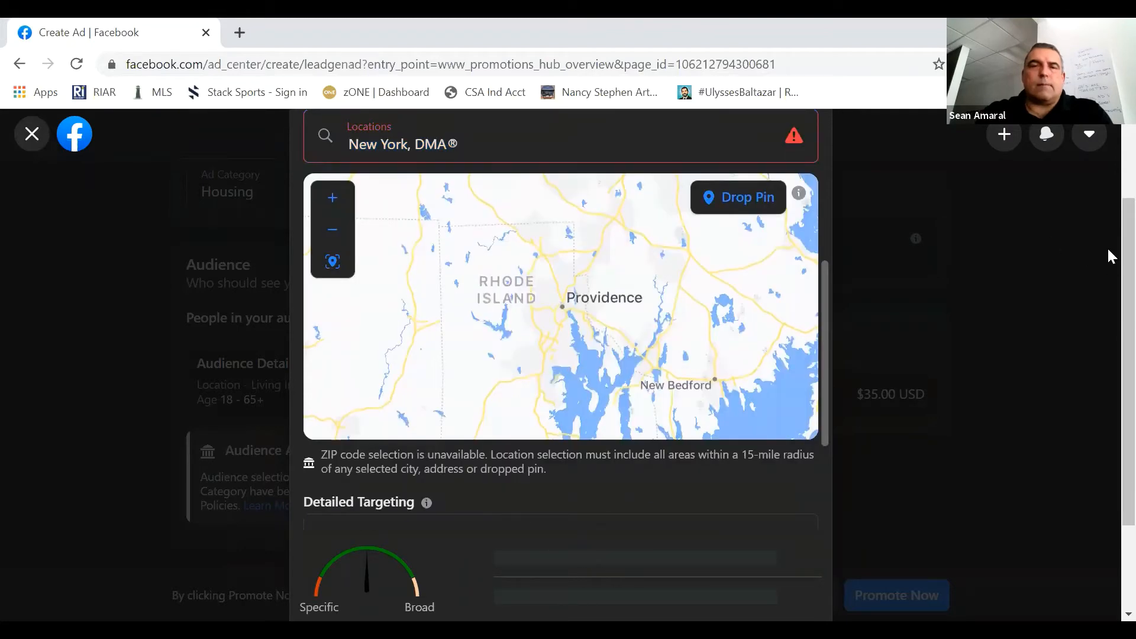
pyautogui.scroll(1, 576, 200)
pyautogui.click(520, 200)
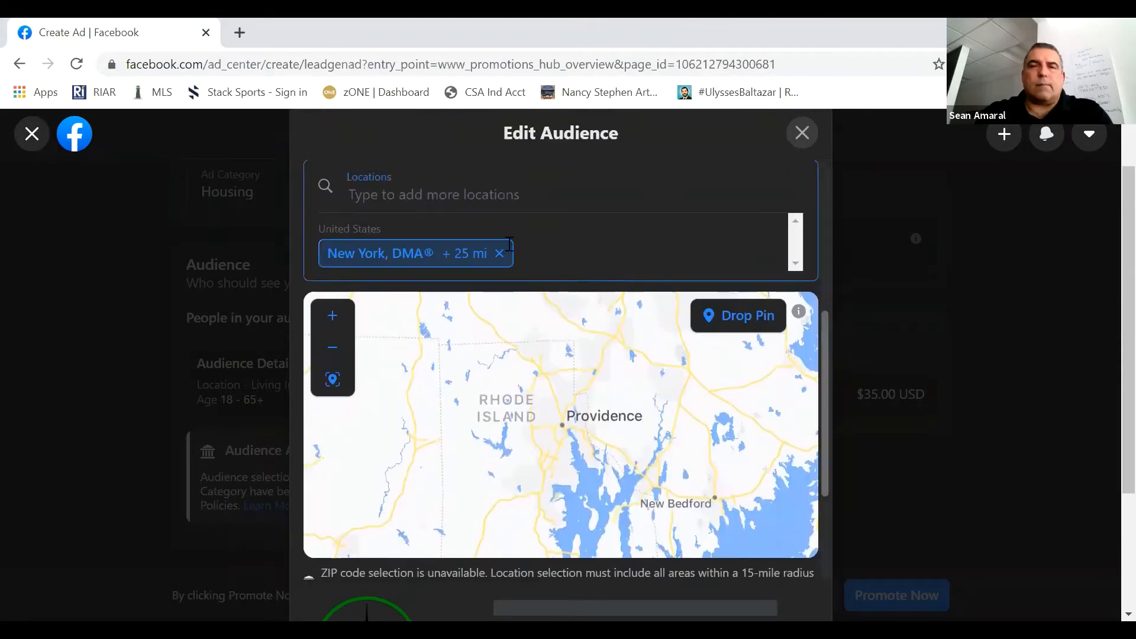
pyautogui.click(503, 259)
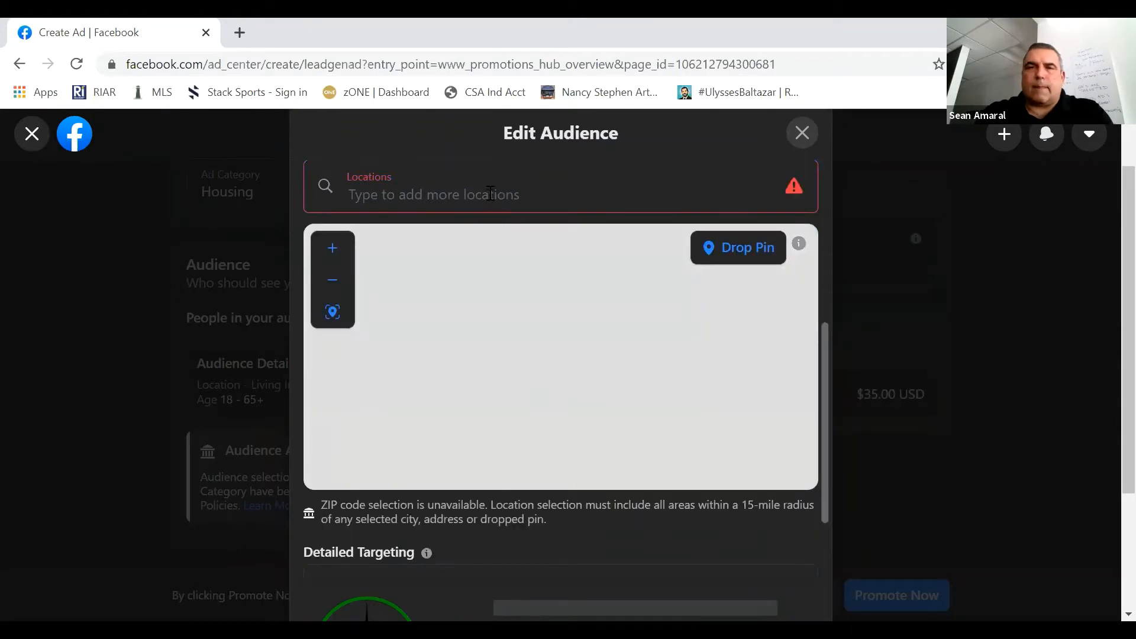
# - Search the audience locations for "cranston rhode" and add the city of Cranston, Rhode Island, United States
pyautogui.scroll(-1, 489, 186)
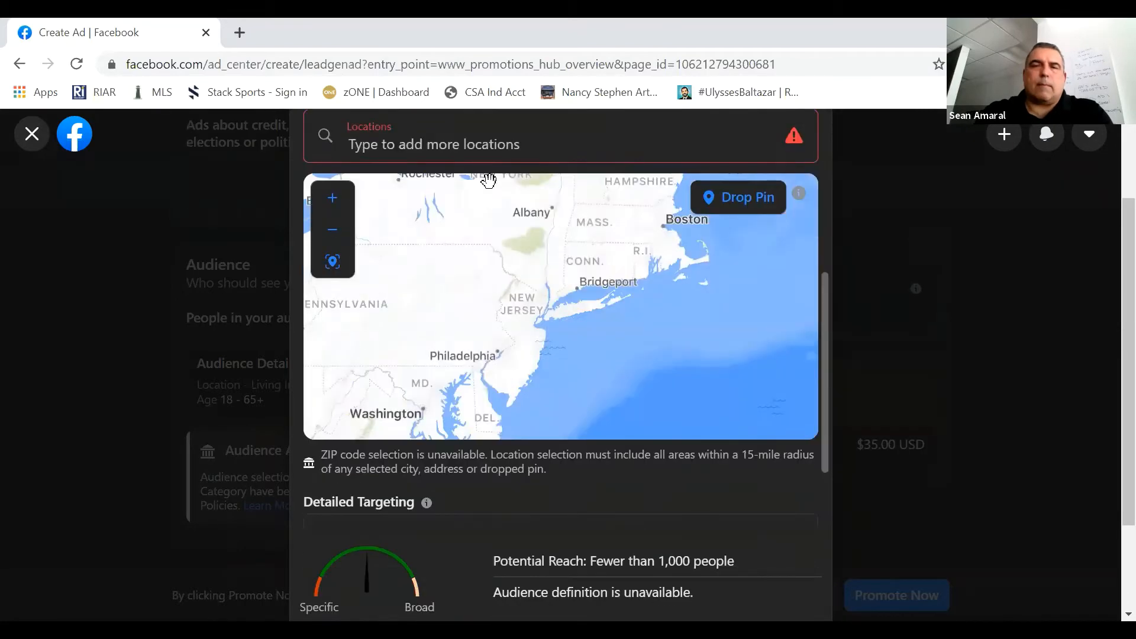
pyautogui.click(532, 143)
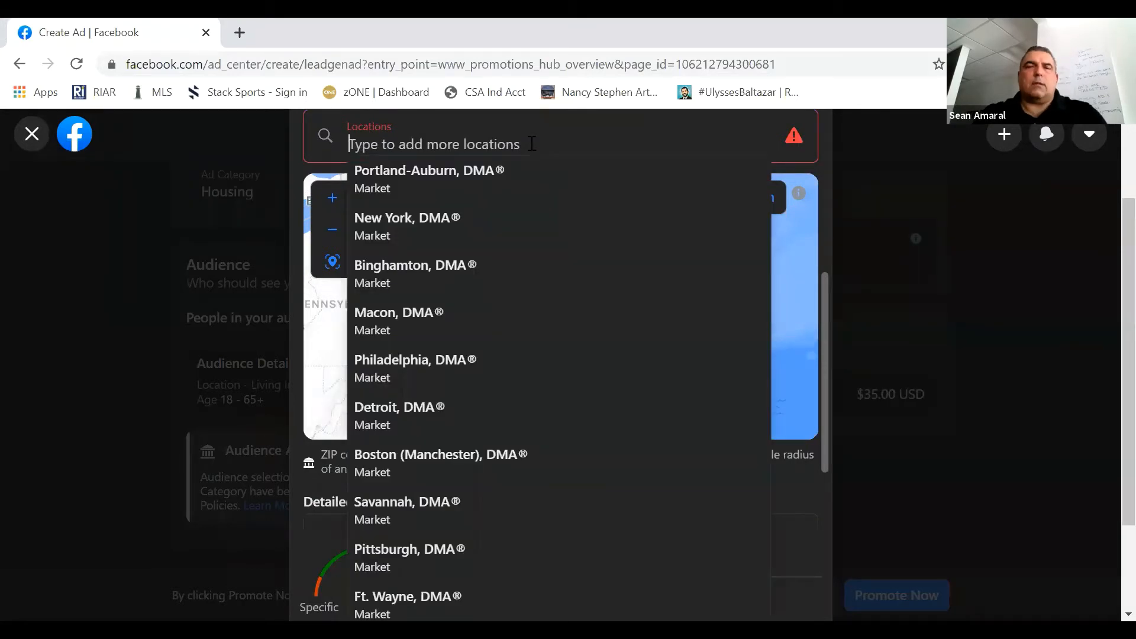
pyautogui.write('crans')
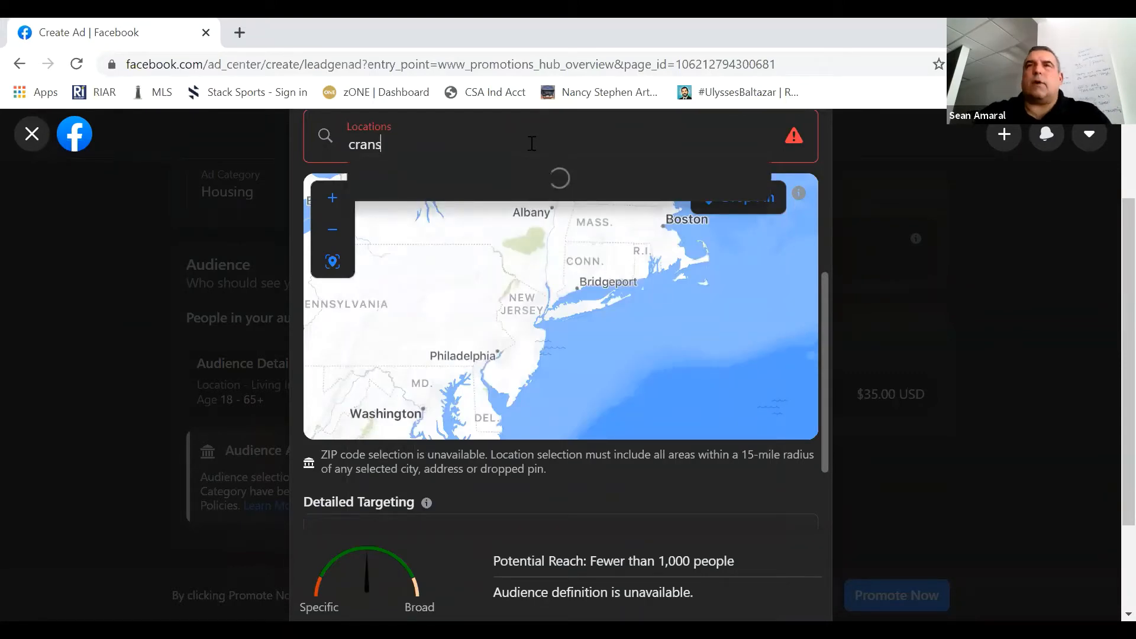
pyautogui.write('ton')
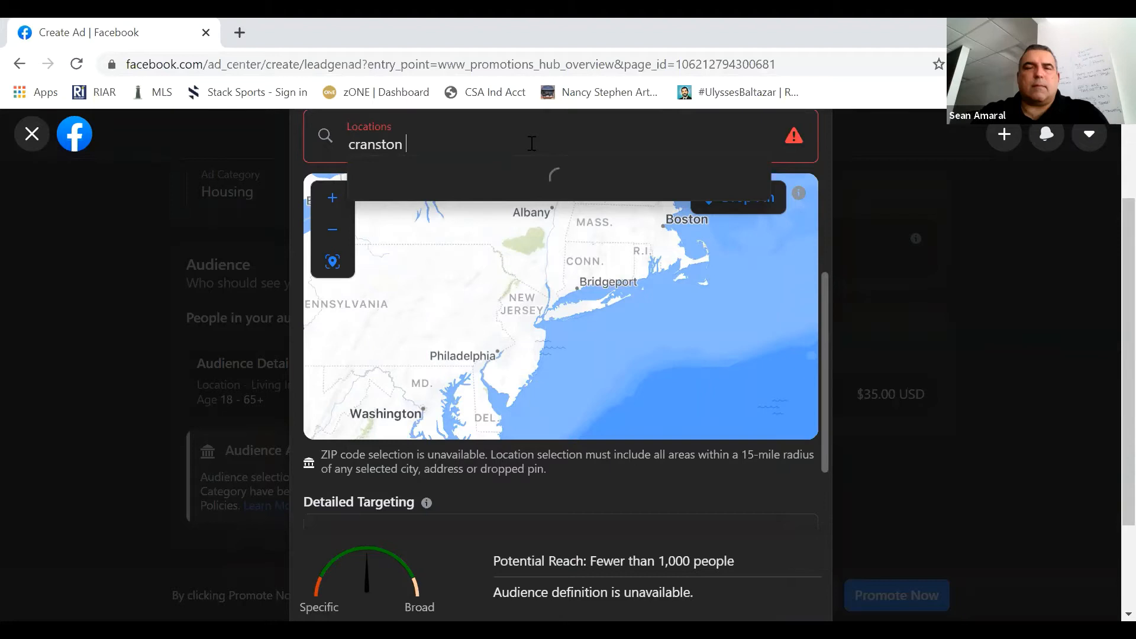
pyautogui.write('rhode')
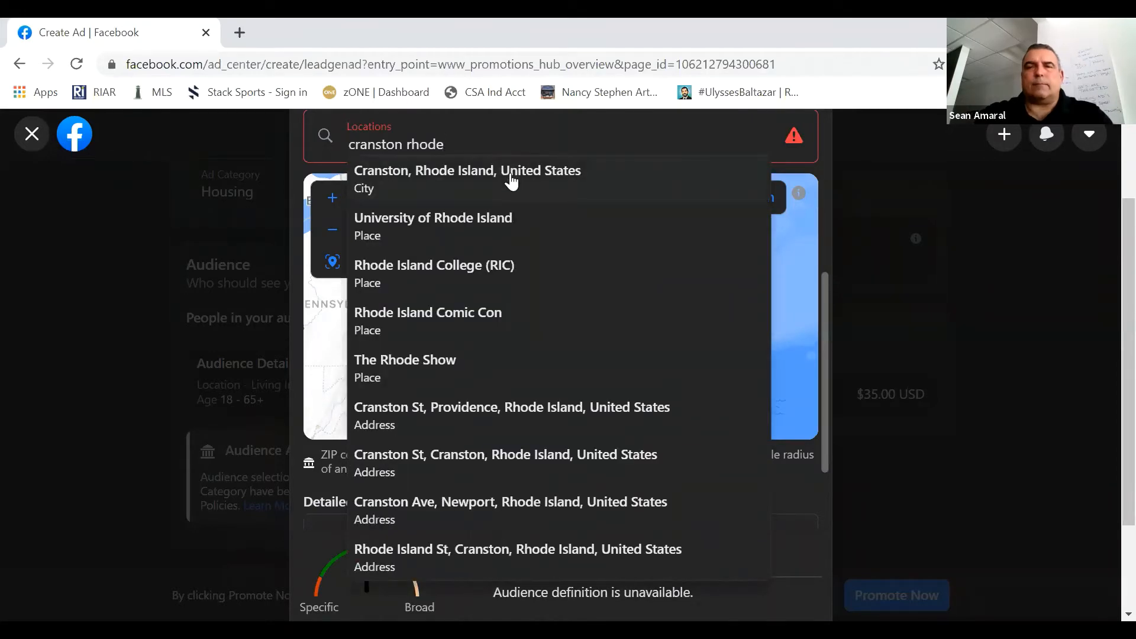
pyautogui.click(511, 175)
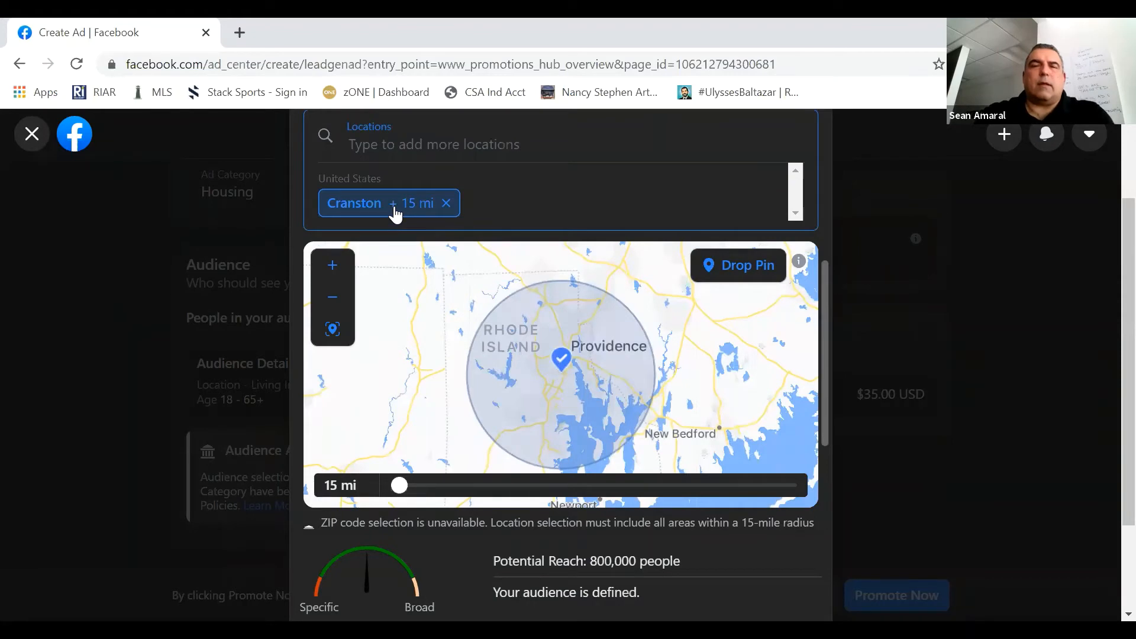
# - Search for "warwick rho" and add the city of Warwick, Rhode Island, United States as another audience location
pyautogui.click(515, 209)
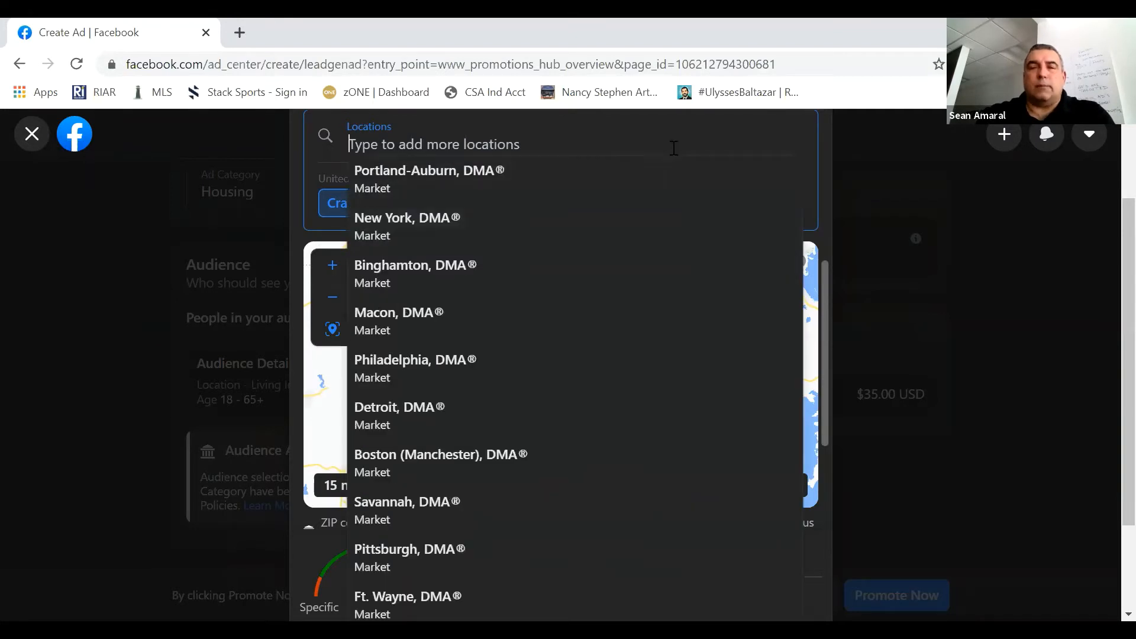
pyautogui.write('war')
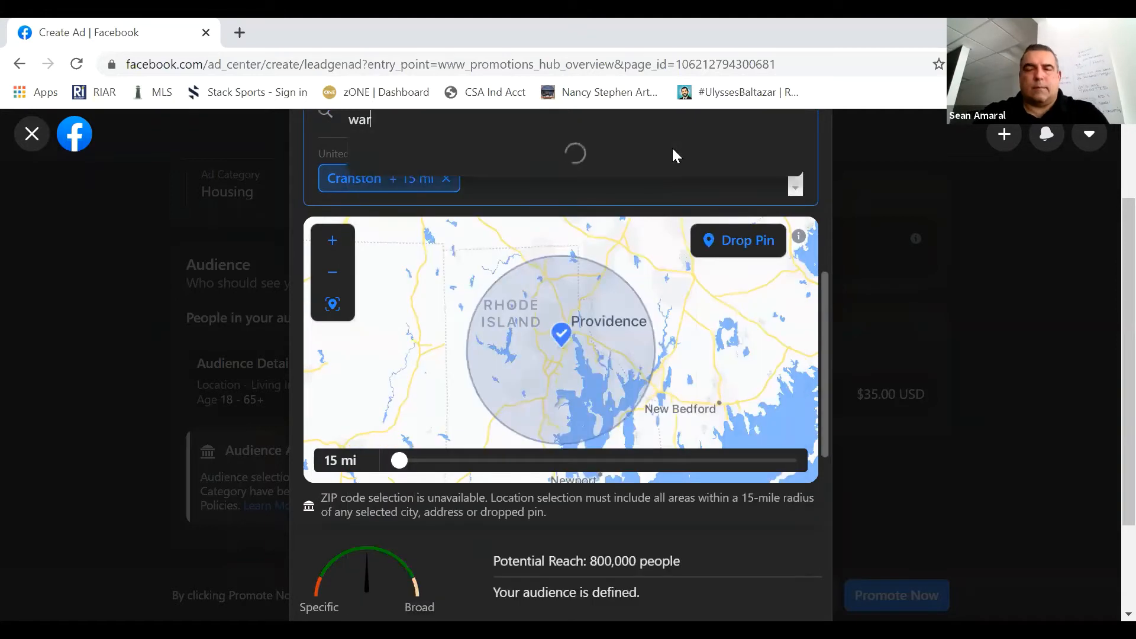
pyautogui.write('wi')
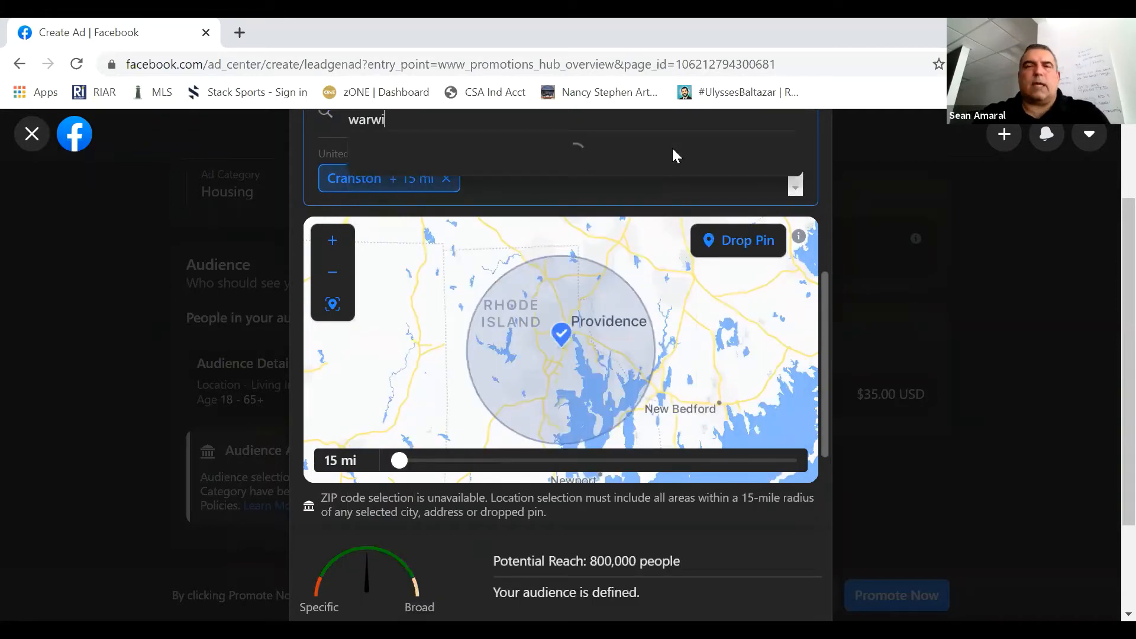
pyautogui.write('ck')
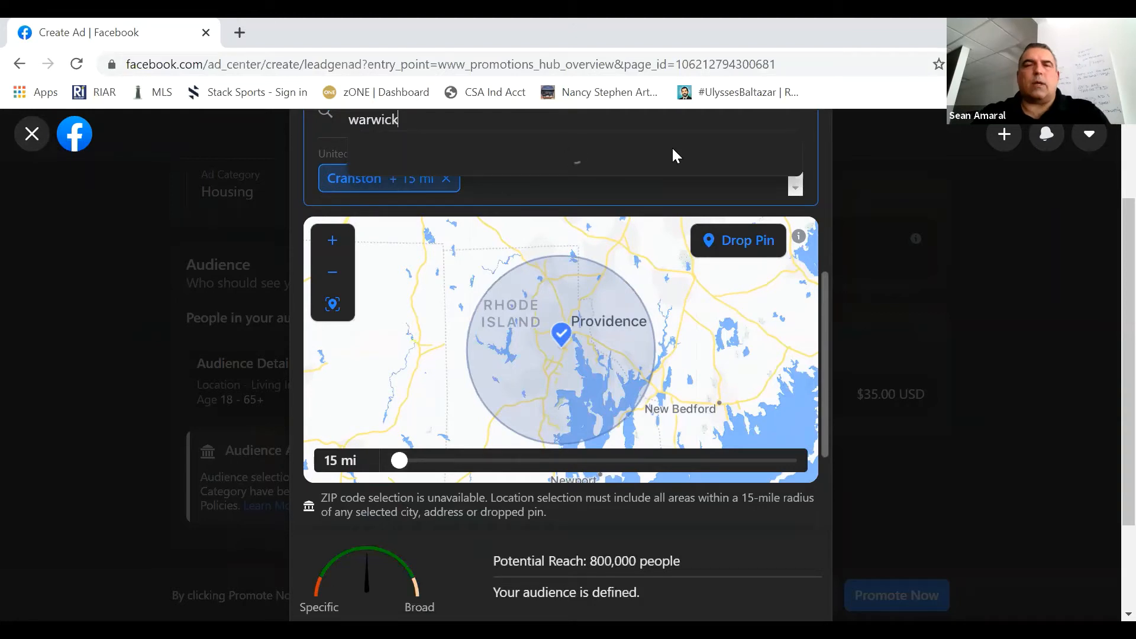
pyautogui.write(' rh')
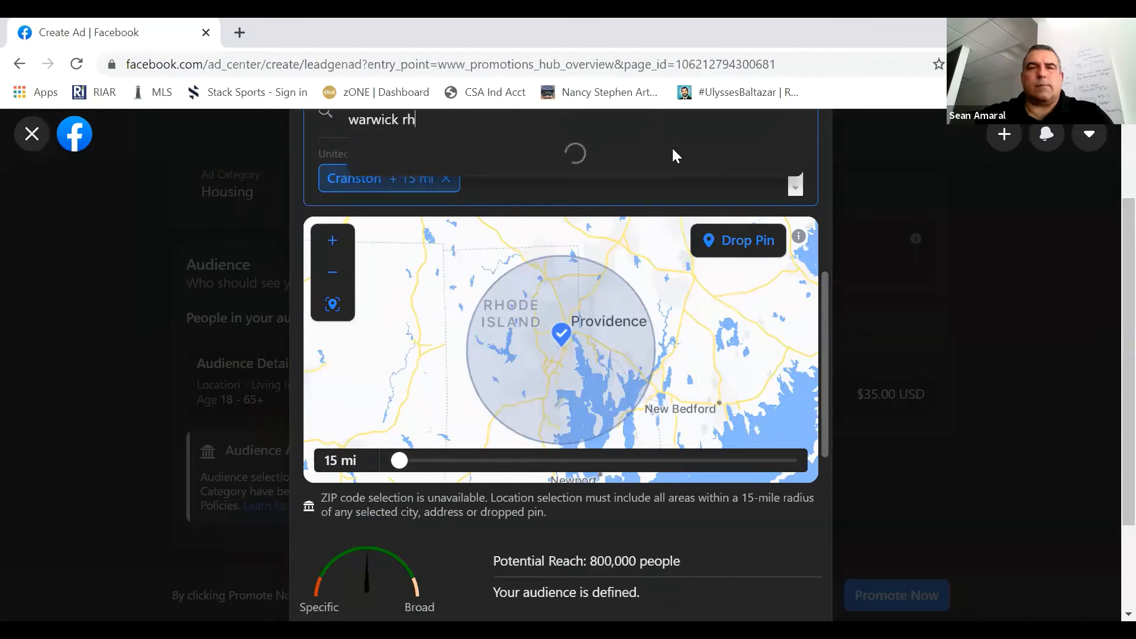
pyautogui.write('o')
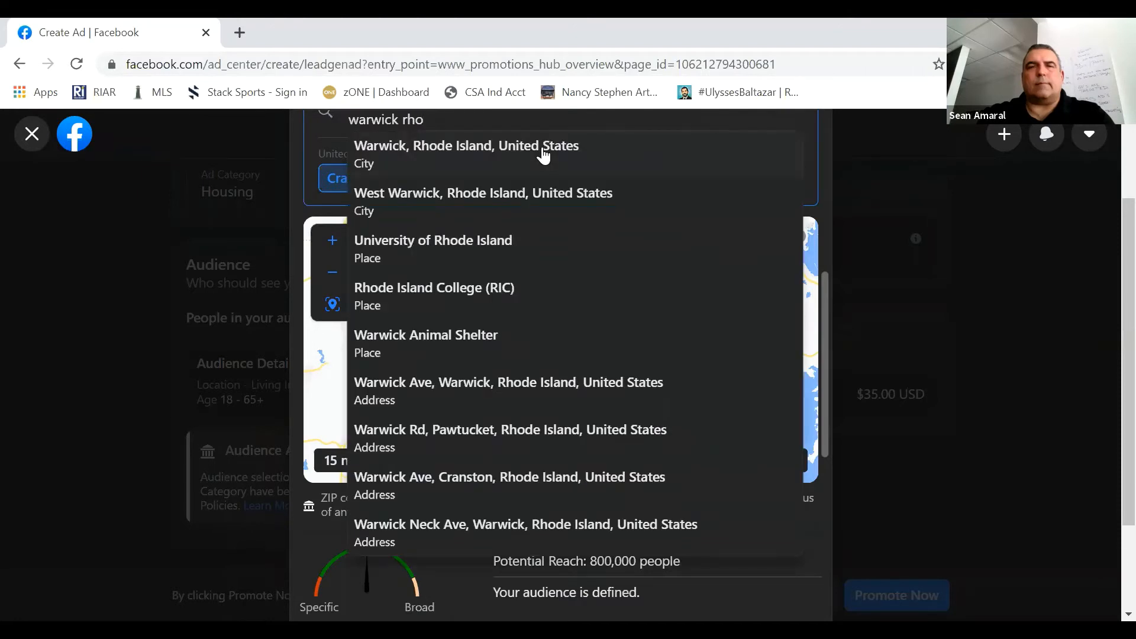
pyautogui.click(543, 155)
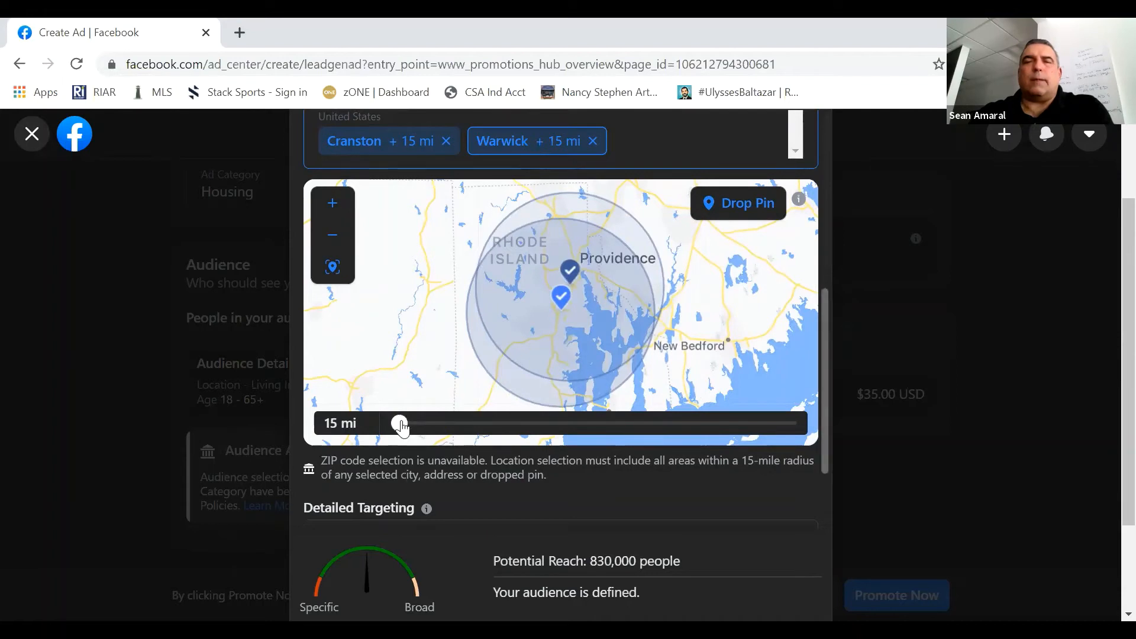
# - Widen the radius around Warwick to 18 mi and save the audience
pyautogui.moveTo(401, 426); pyautogui.dragTo(426, 427)
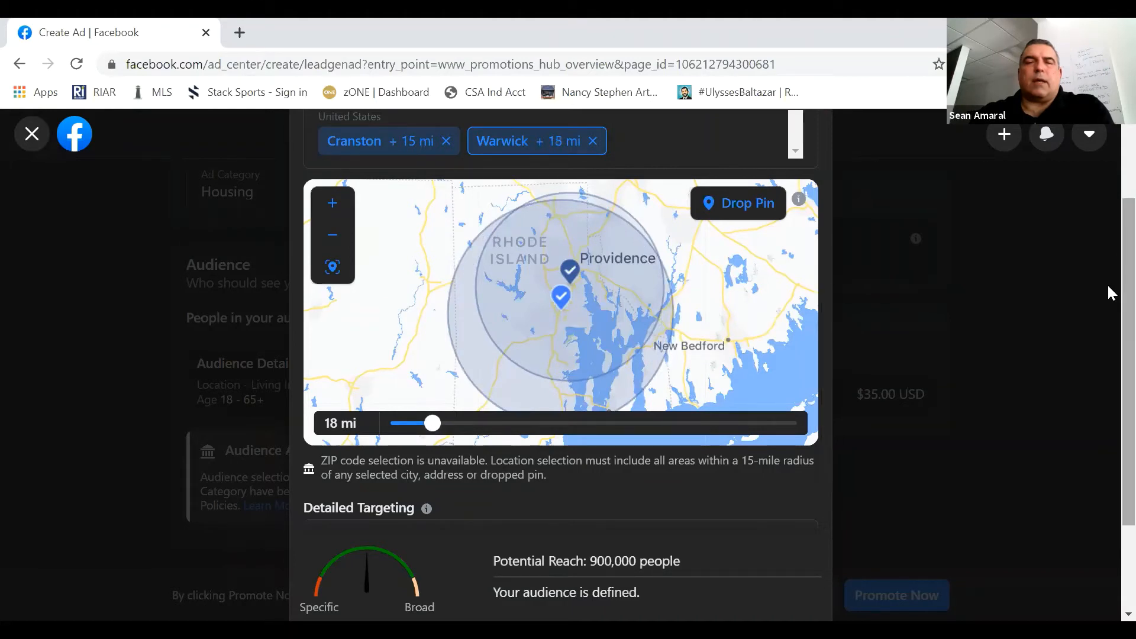
pyautogui.scroll(-2, 1108, 410)
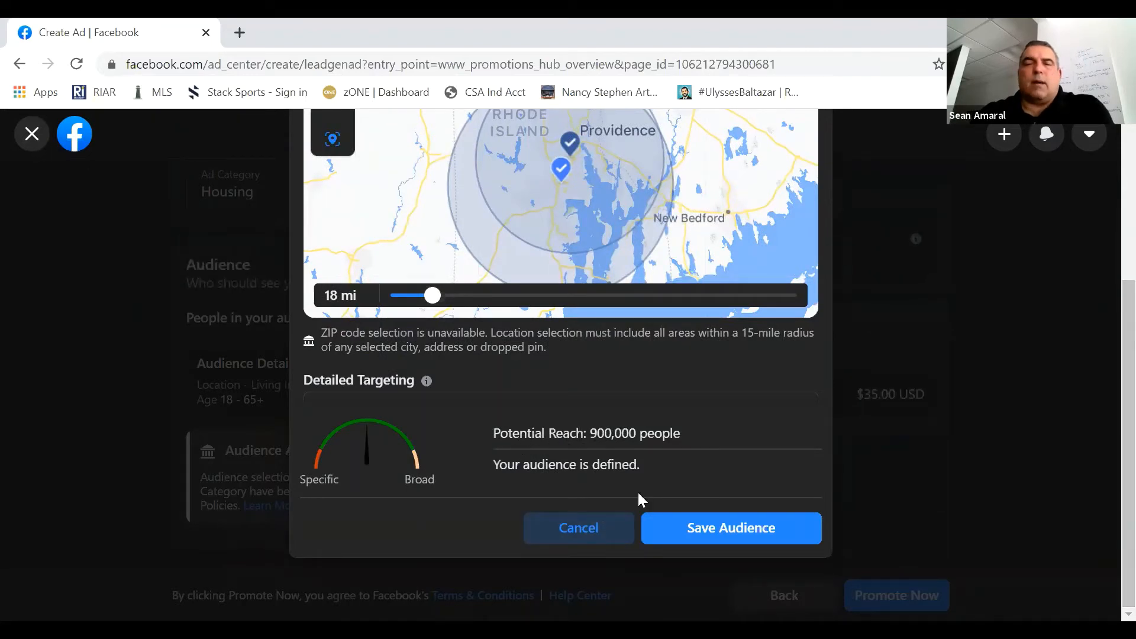
pyautogui.click(690, 532)
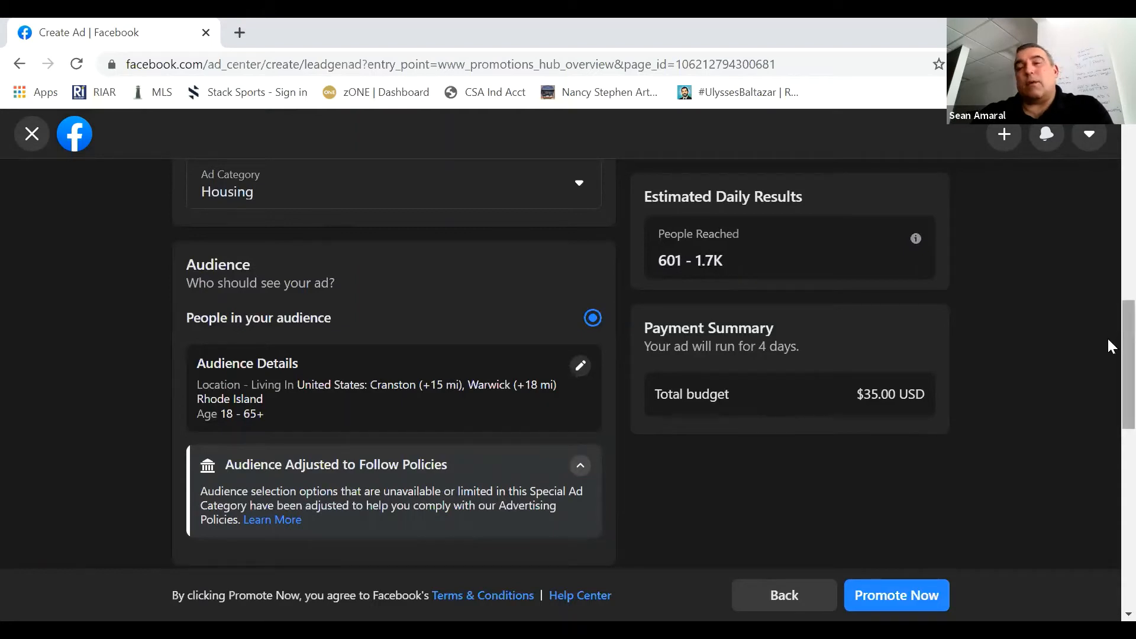
# - Review the ad creative and preview, special ad category, edited audience, duration, total budget and placements
pyautogui.scroll(2, 1107, 290)
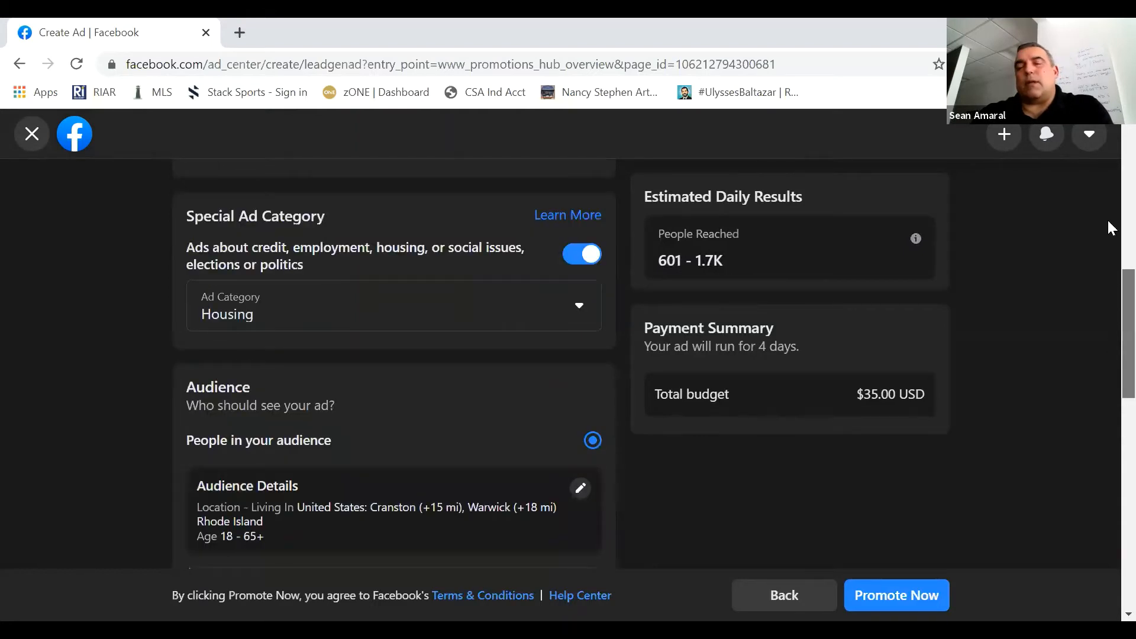
pyautogui.scroll(2, 1107, 213)
pyautogui.scroll(5, 1108, 191)
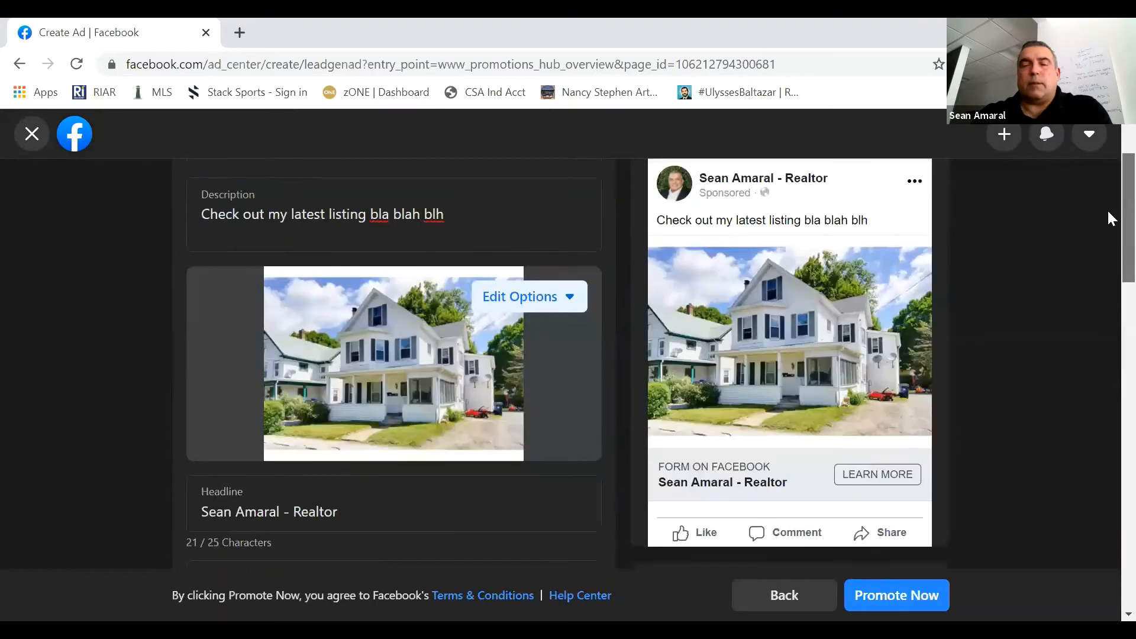
pyautogui.scroll(1, 1108, 243)
pyautogui.scroll(-10, 1110, 283)
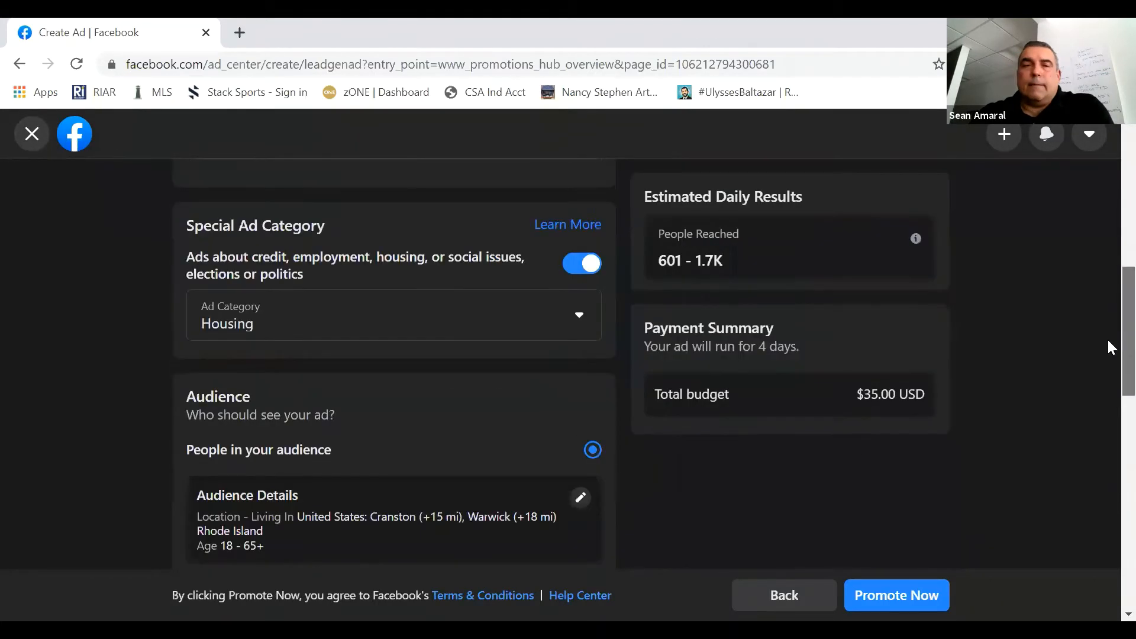
pyautogui.scroll(-3, 1106, 403)
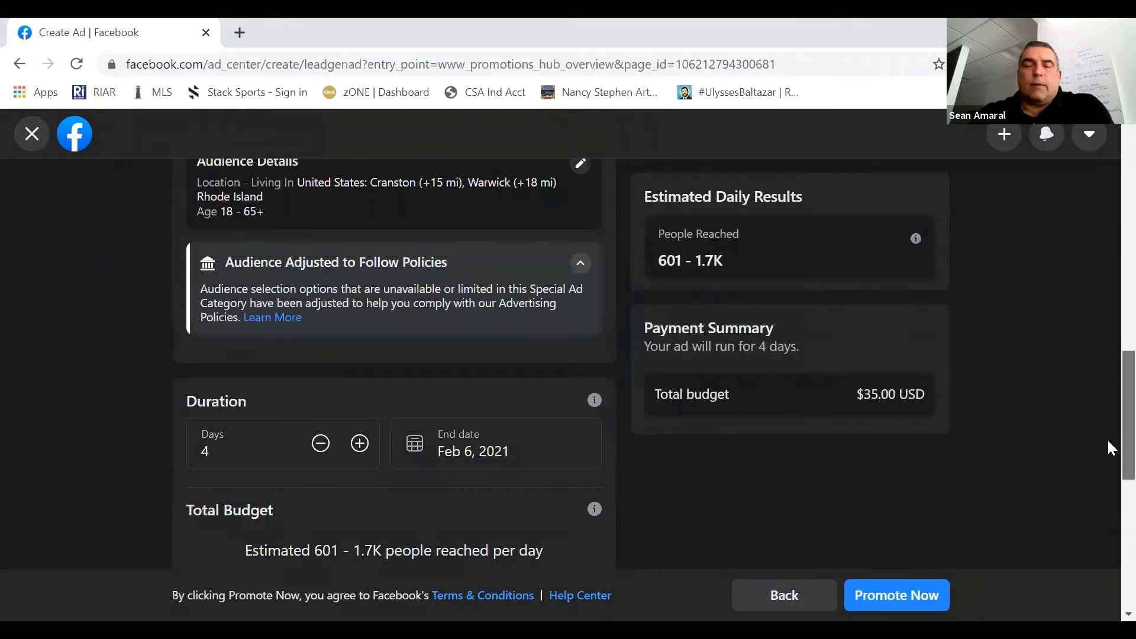
pyautogui.scroll(-3, 1107, 438)
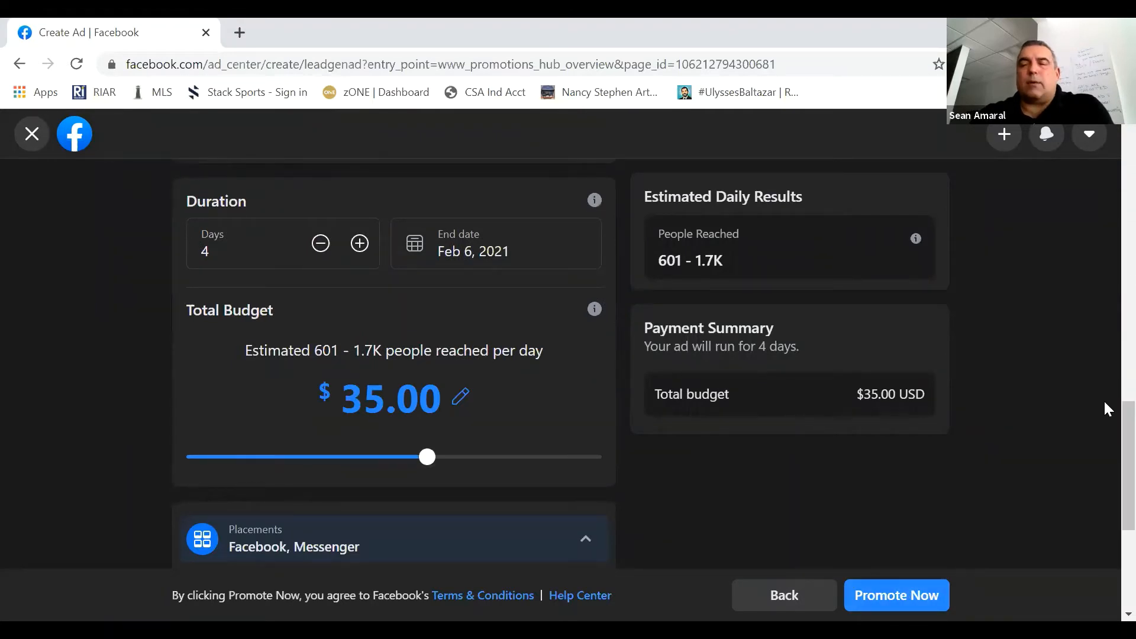
pyautogui.scroll(5, 1107, 248)
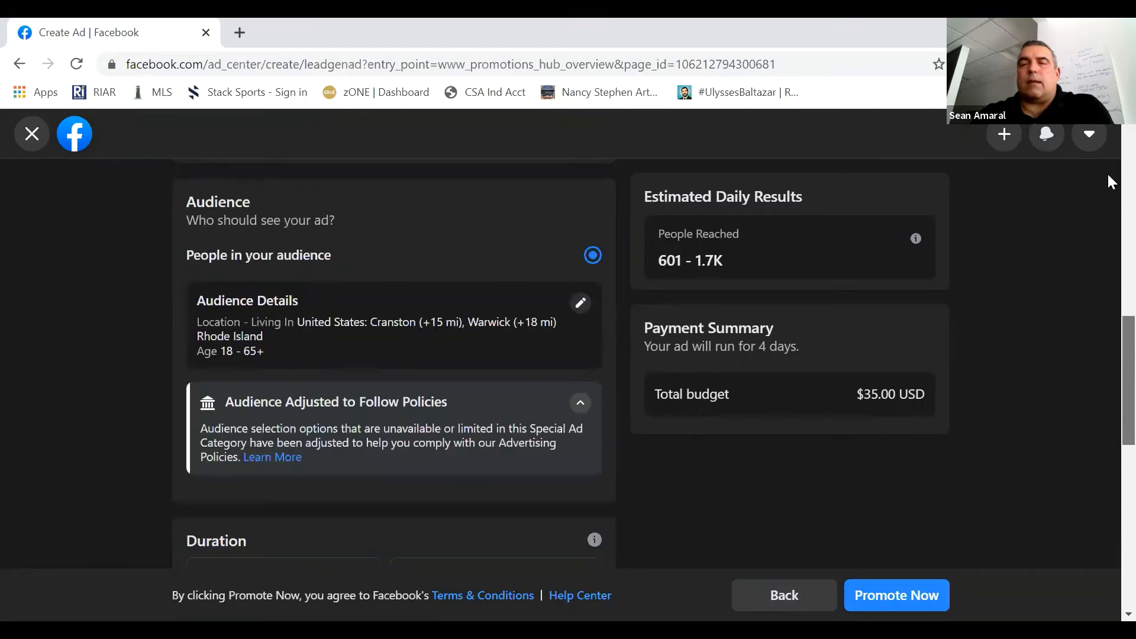
pyautogui.scroll(5, 1107, 148)
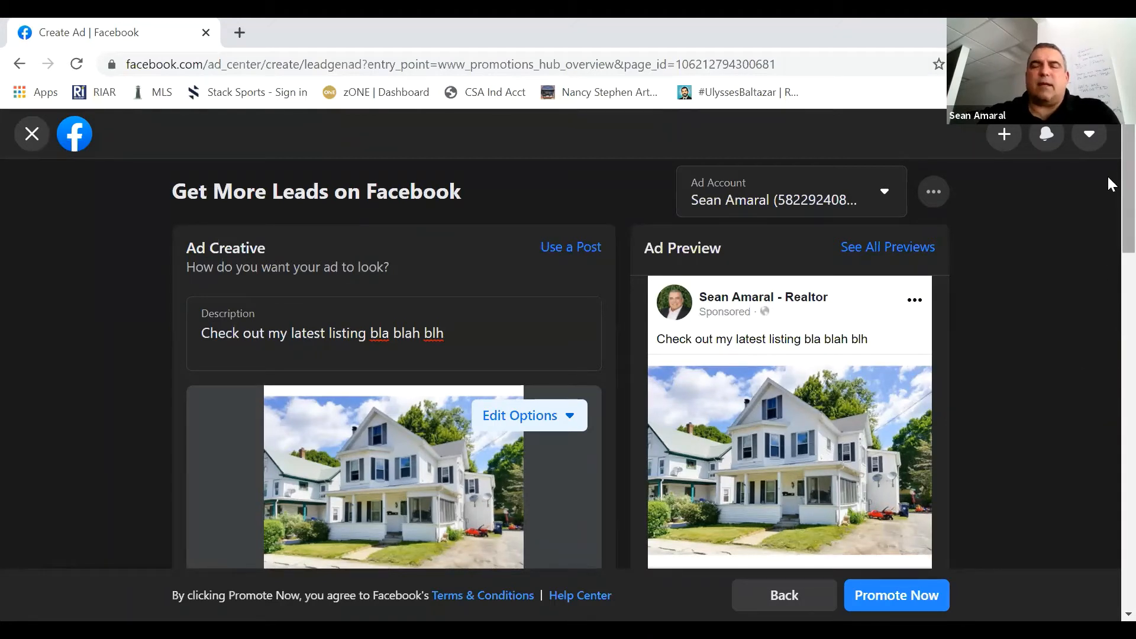
pyautogui.scroll(-1, 1109, 187)
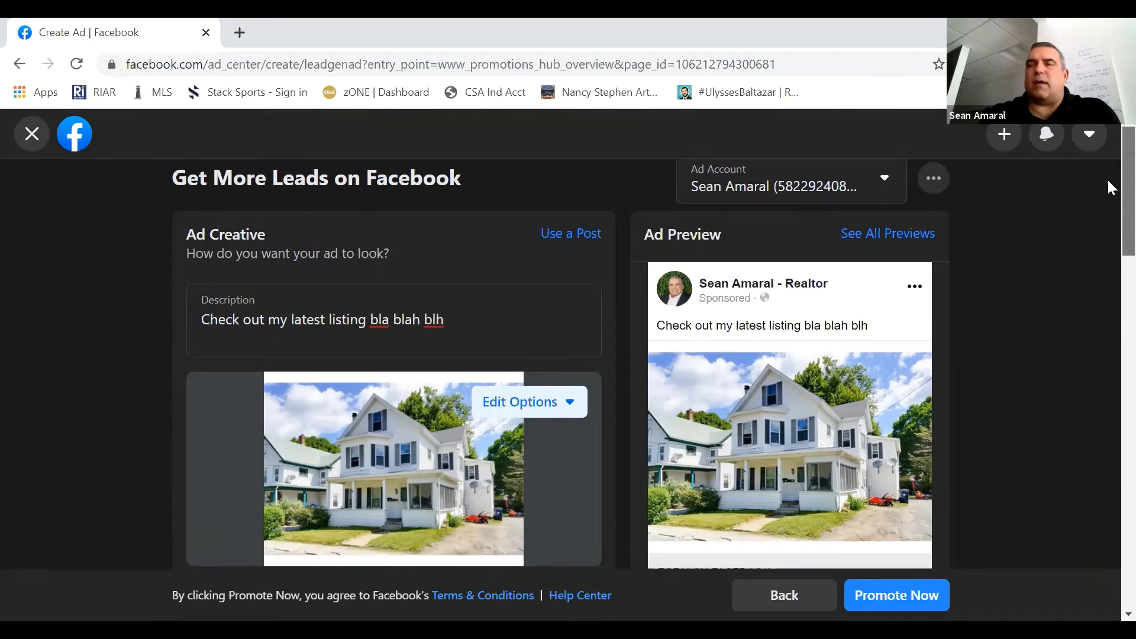
pyautogui.scroll(1, 1109, 147)
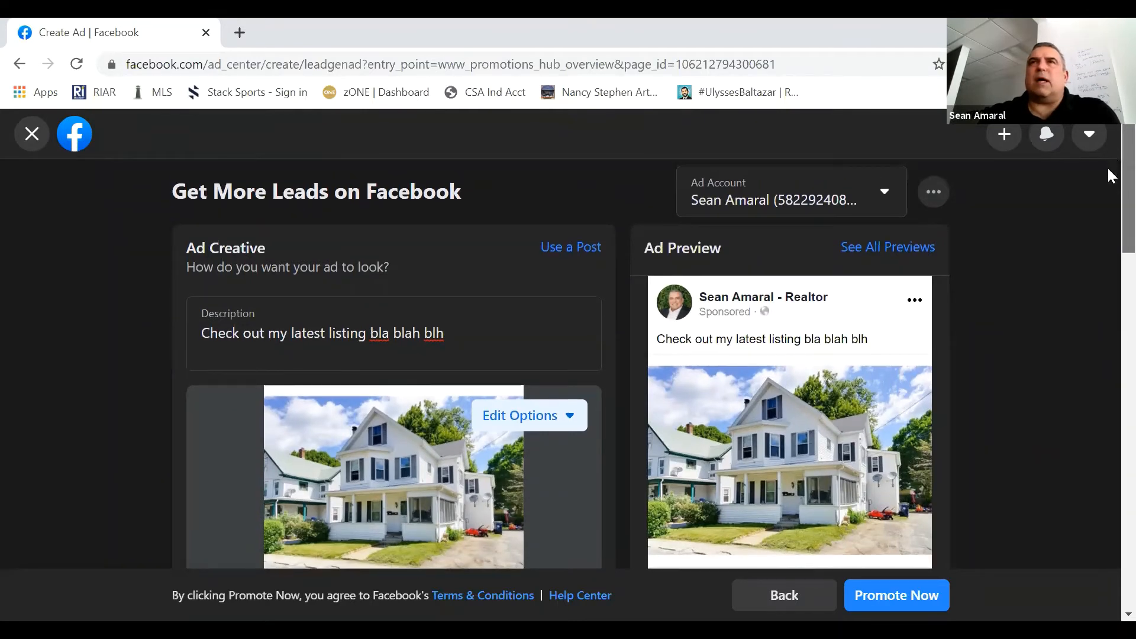
pyautogui.scroll(-3, 1108, 213)
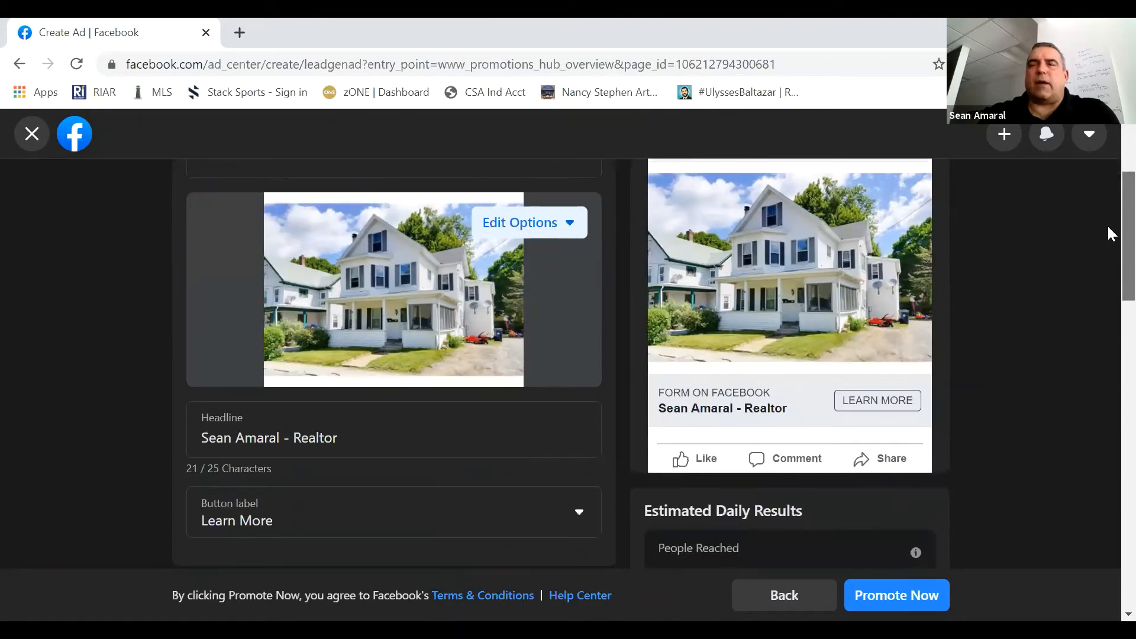
# - Leave the lead ad setup, discarding its changes, and return to the page's Ad Center overview
pyautogui.scroll(3, 1108, 169)
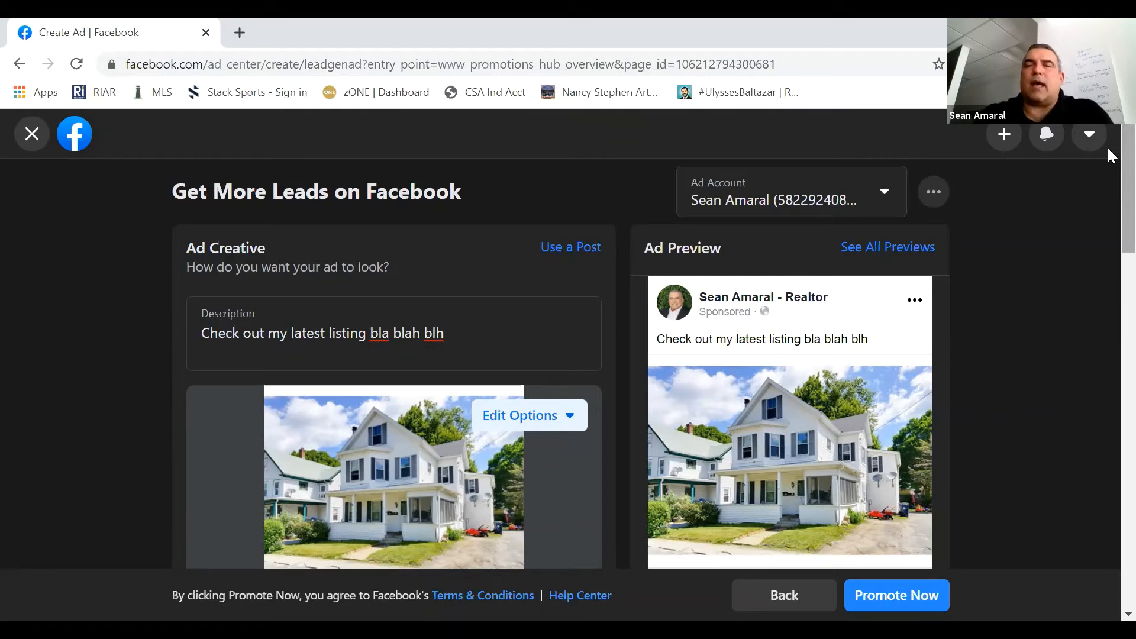
pyautogui.scroll(-1, 1107, 165)
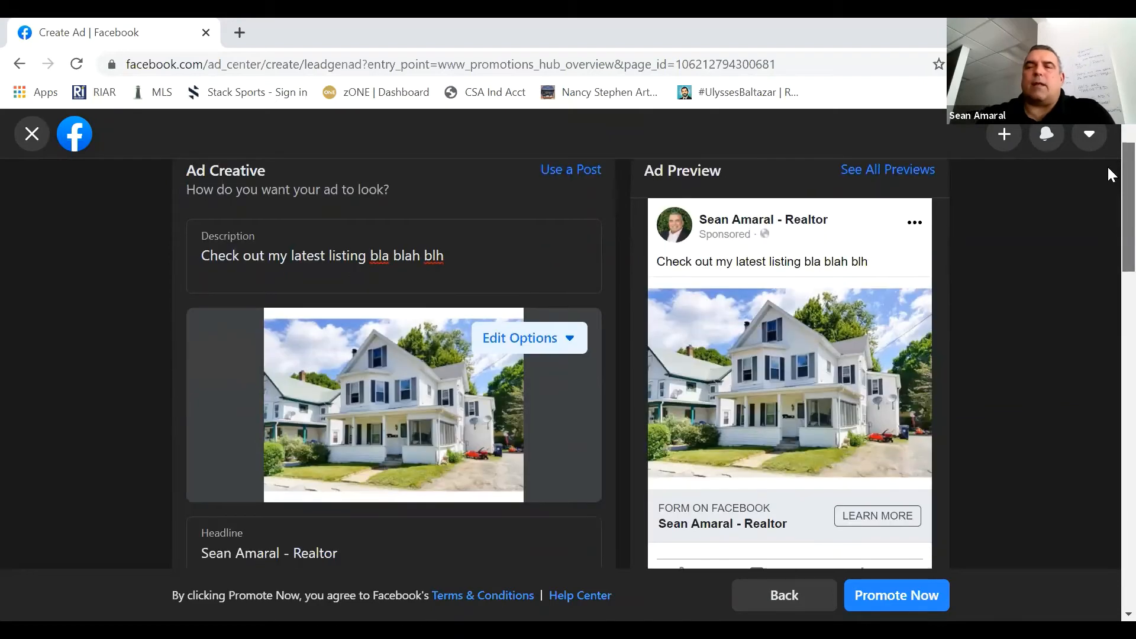
pyautogui.scroll(1, 1107, 126)
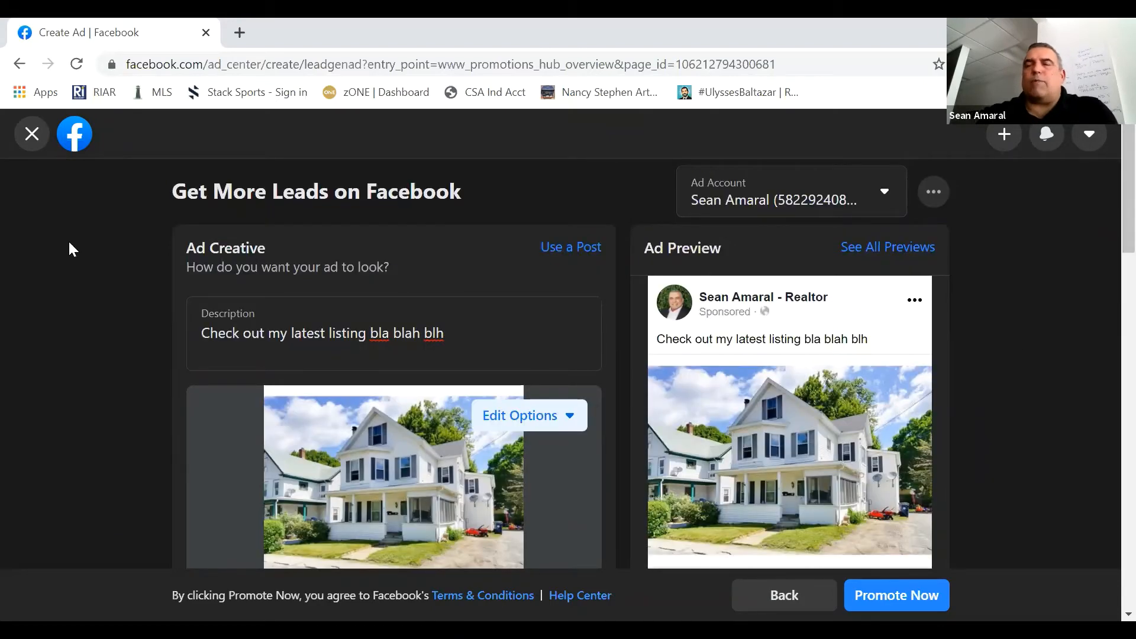
pyautogui.click(33, 138)
pyautogui.click(32, 134)
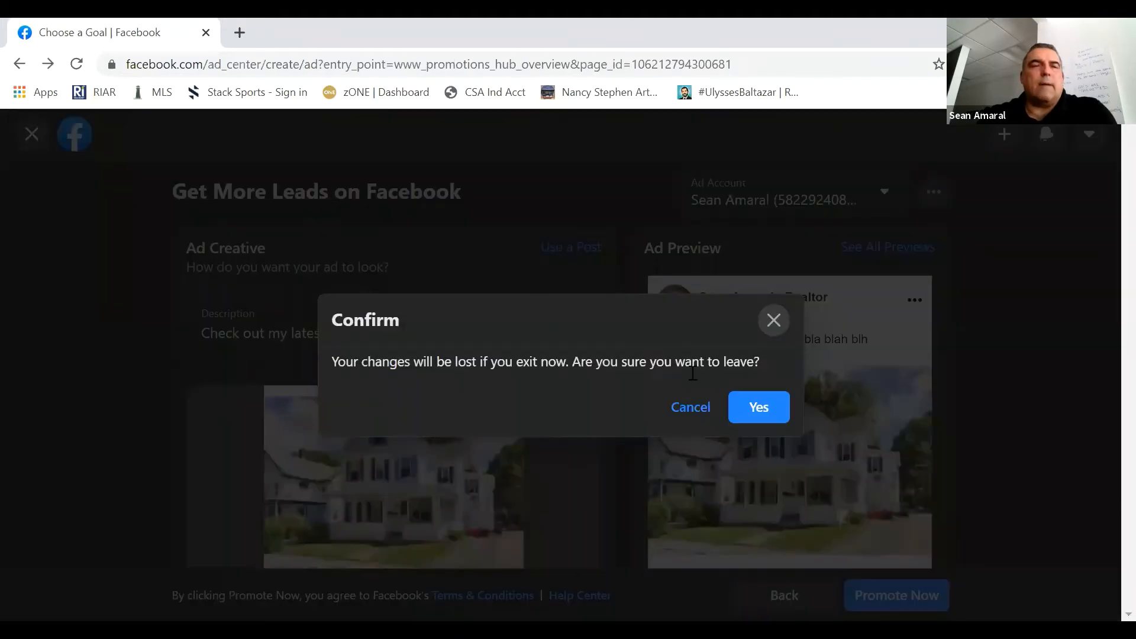
pyautogui.click(749, 409)
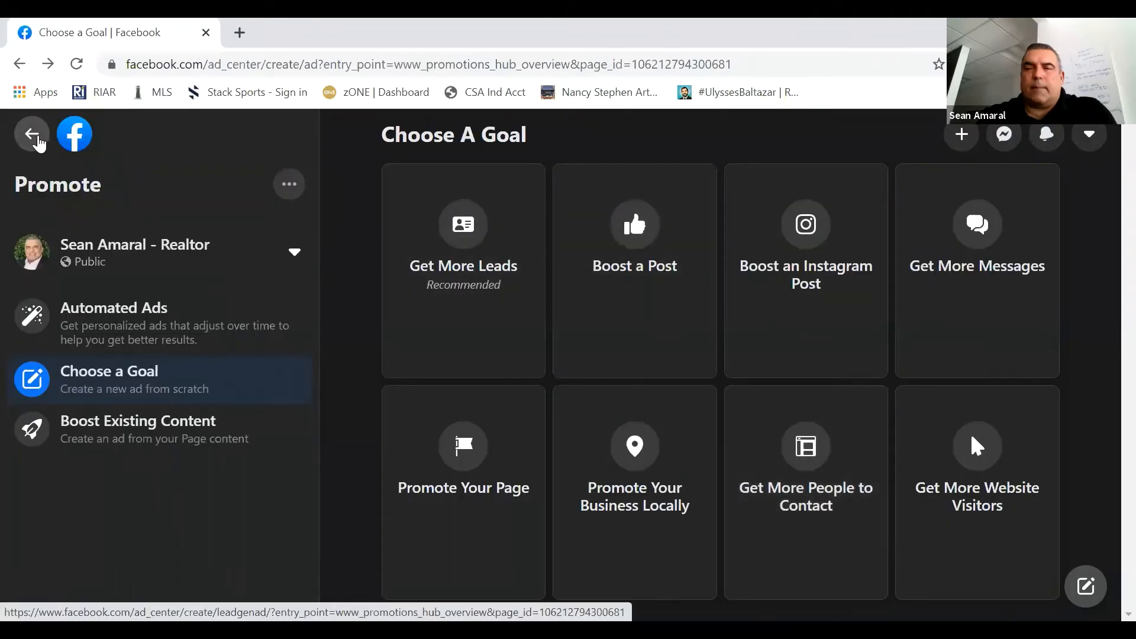
pyautogui.click(38, 141)
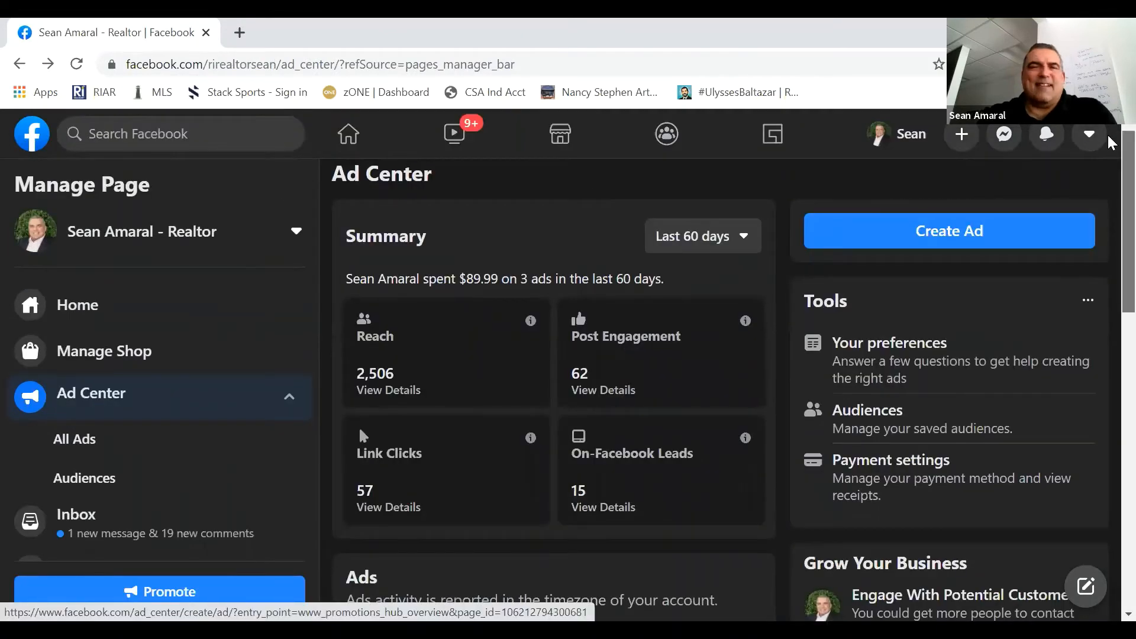
# - Examine the Ad Center summary, ads and tools, along with the page management options from Home to Page Quality
pyautogui.scroll(-1, 1106, 145)
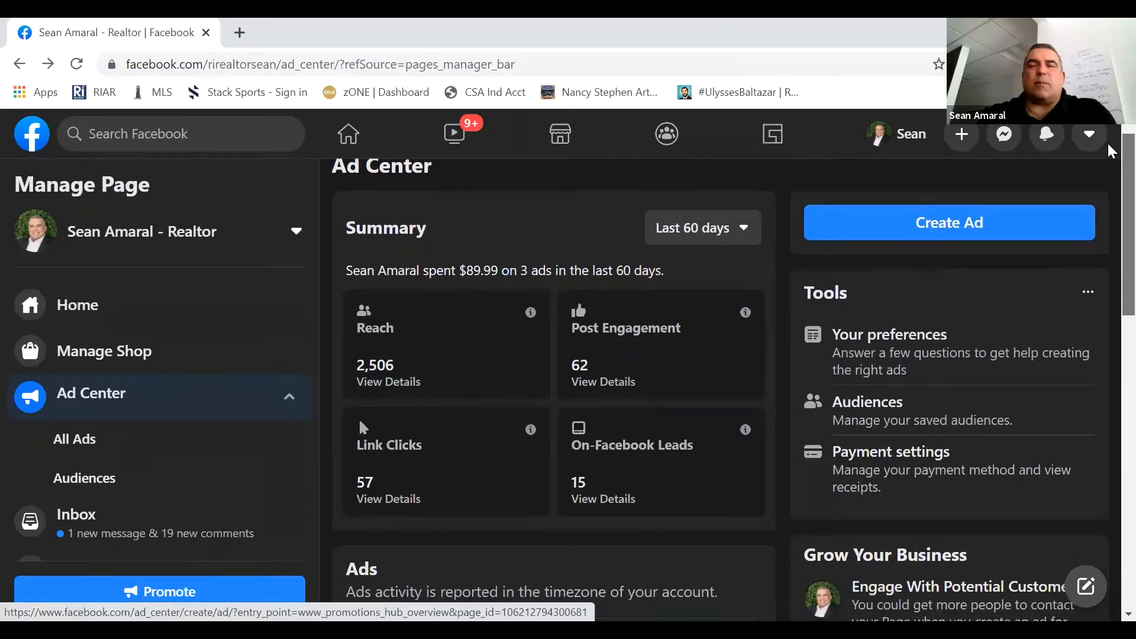
pyautogui.scroll(-1, 373, 388)
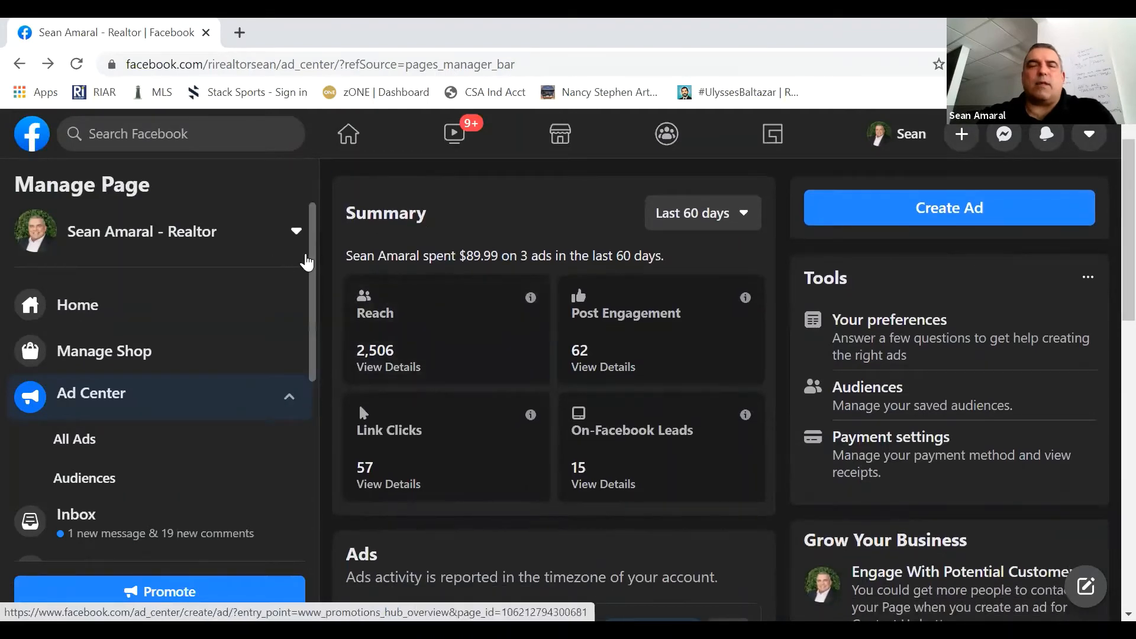
pyautogui.scroll(-2, 305, 367)
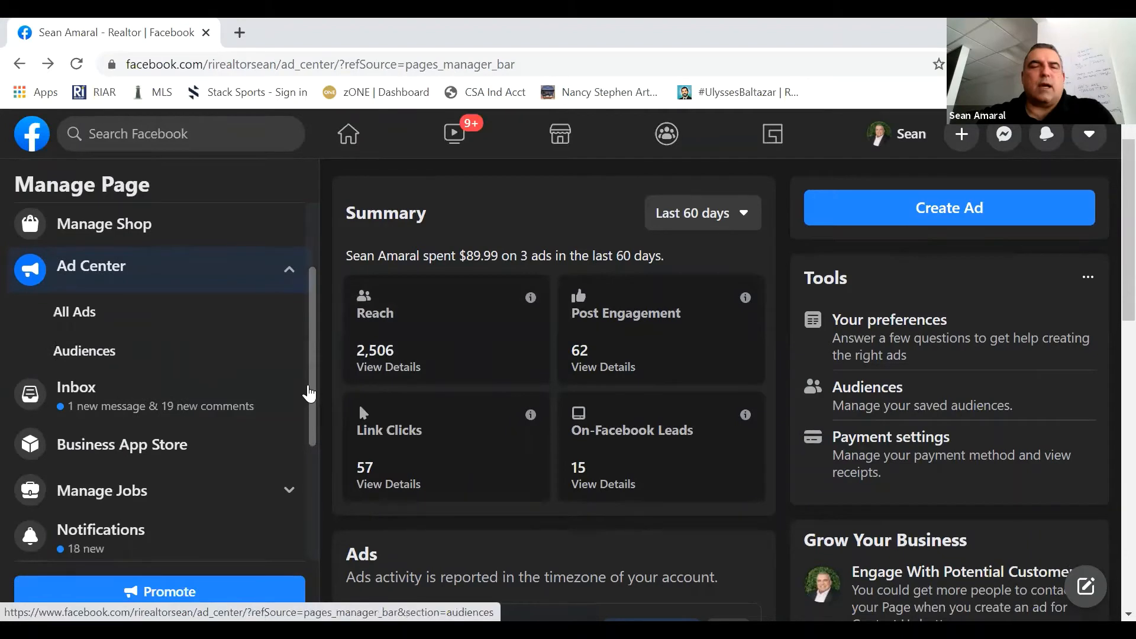
pyautogui.scroll(-2, 312, 392)
pyautogui.scroll(-2, 309, 438)
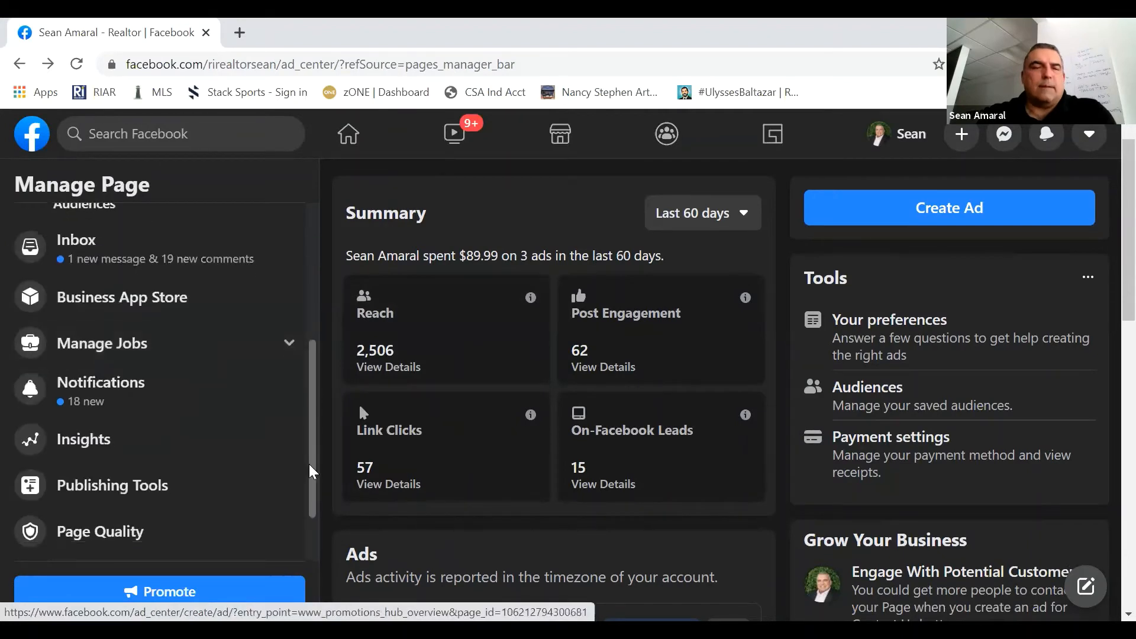
pyautogui.moveTo(312, 442); pyautogui.dragTo(313, 330)
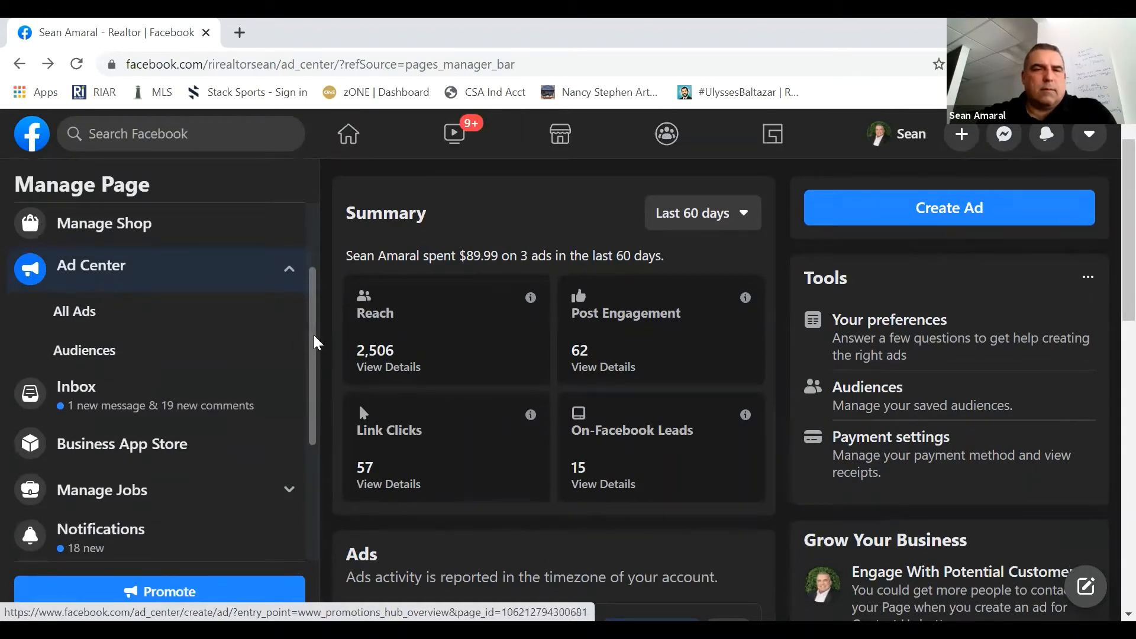
pyautogui.moveTo(314, 335); pyautogui.dragTo(317, 399)
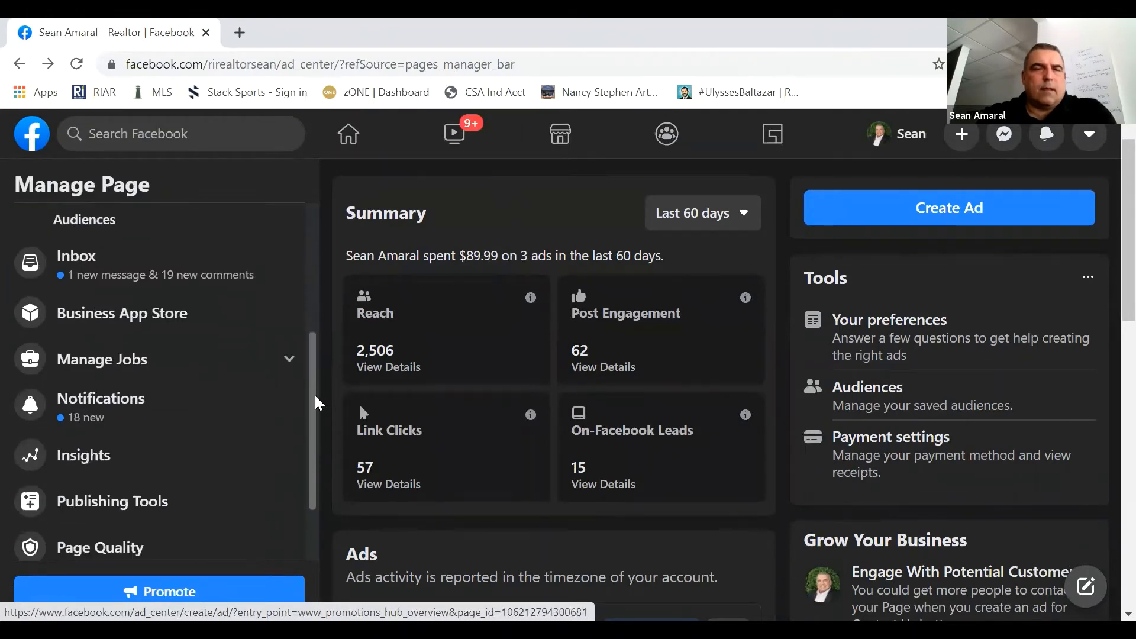
pyautogui.moveTo(314, 461); pyautogui.dragTo(320, 270)
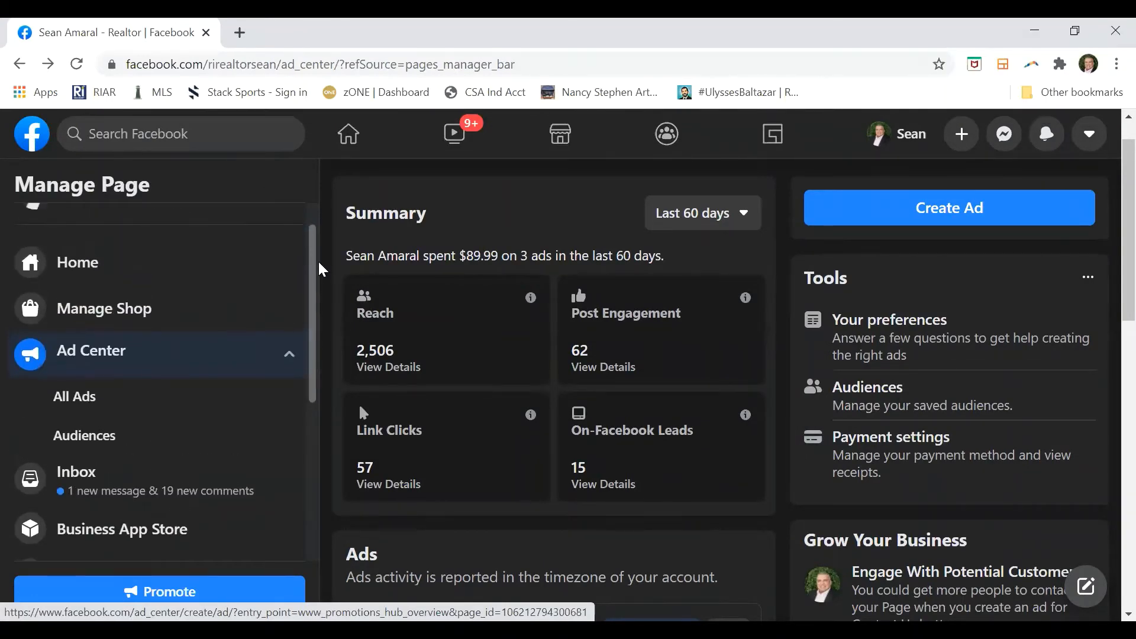
pyautogui.scroll(-2, 319, 292)
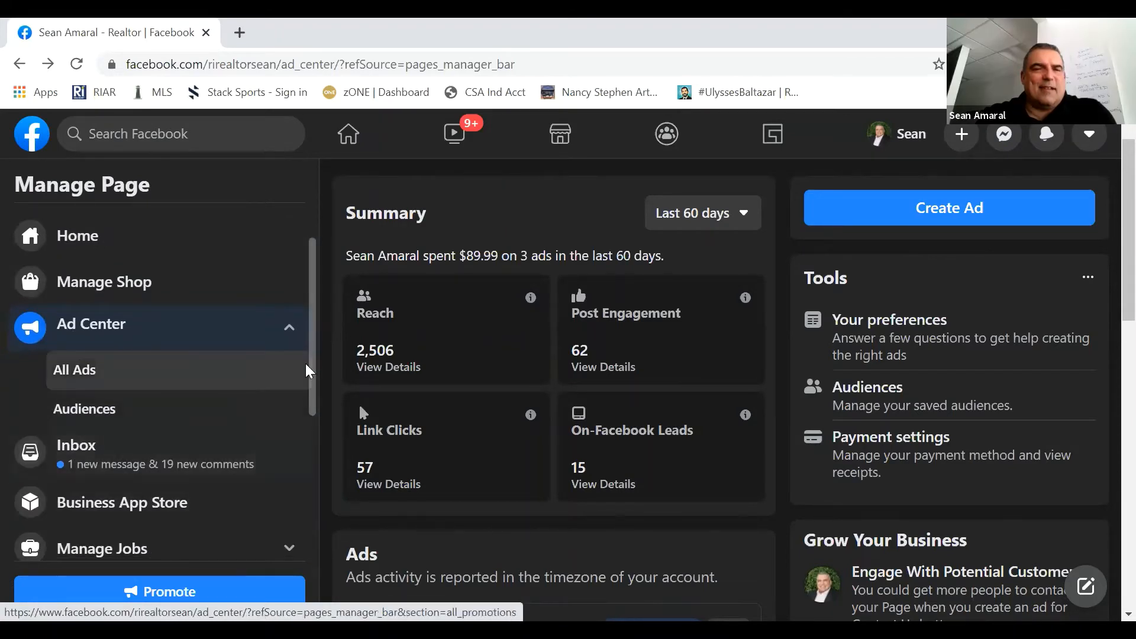
pyautogui.scroll(-1, 311, 417)
pyautogui.scroll(-4, 310, 417)
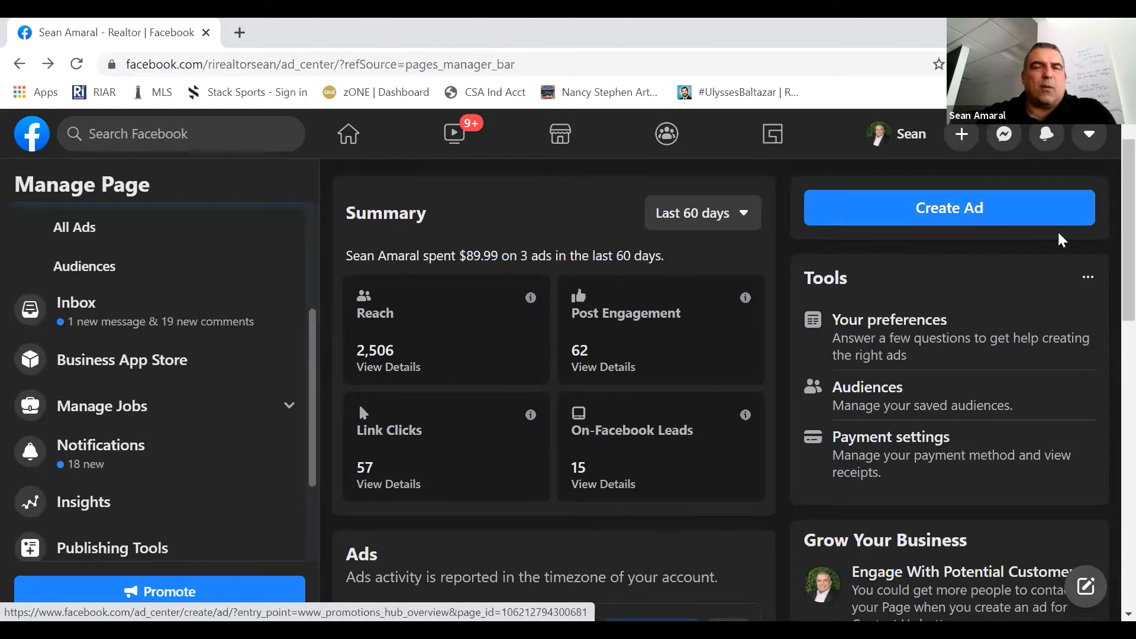
pyautogui.scroll(-2, 1111, 220)
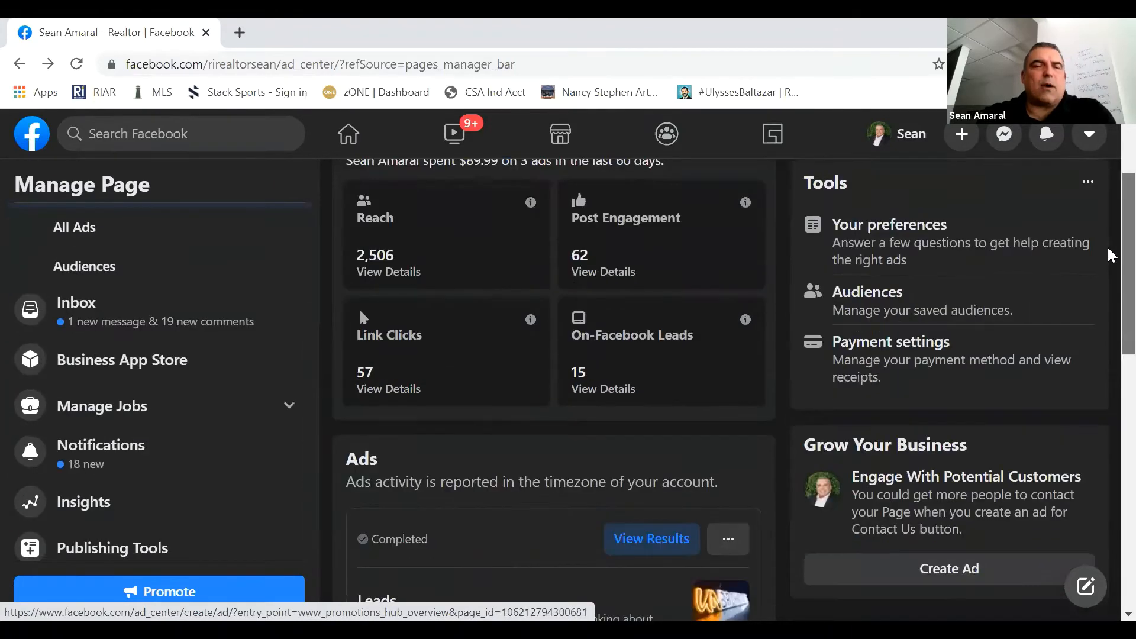
pyautogui.scroll(2, 1110, 227)
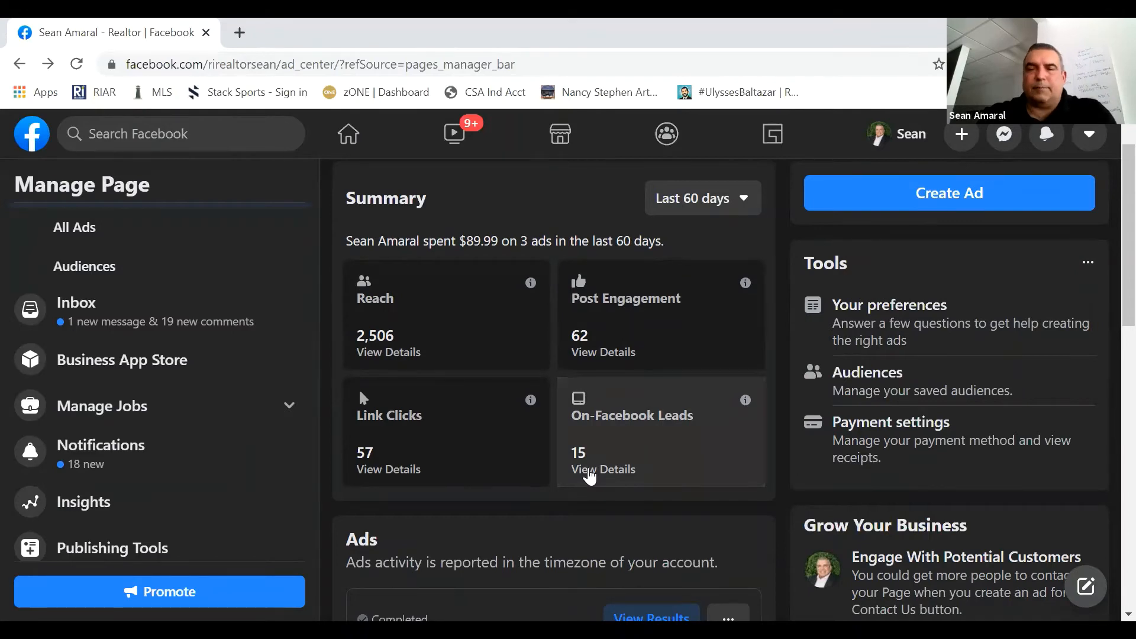
# - Check the On-Facebook Leads details in the 60-day summary, try to view more in Ads Manager, and close both
pyautogui.click(590, 473)
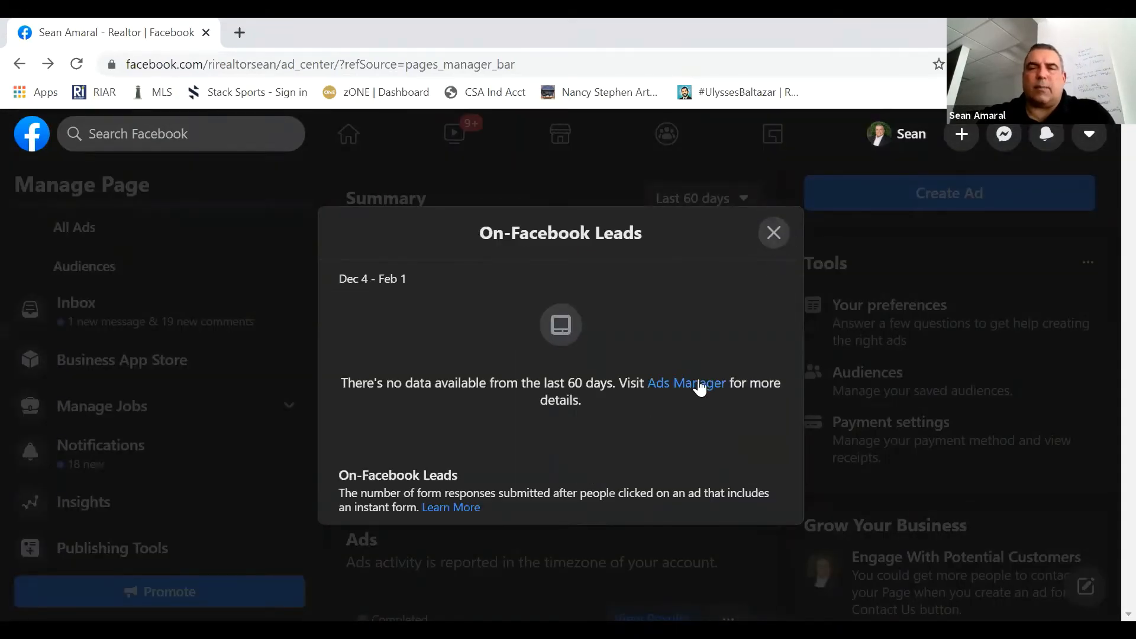
pyautogui.click(774, 231)
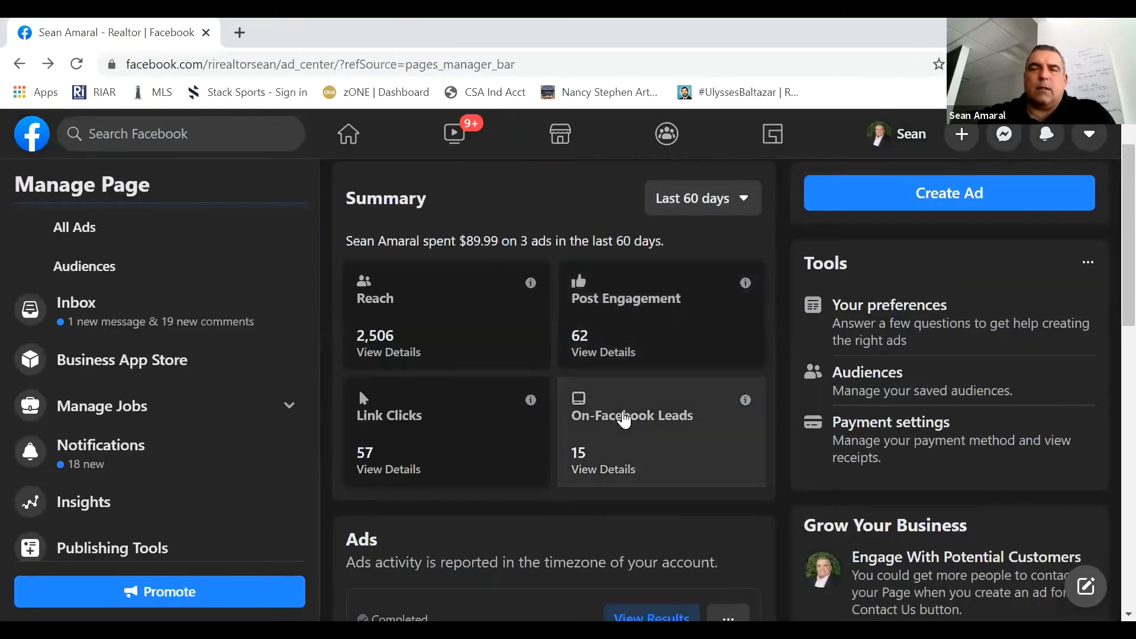
pyautogui.click(625, 419)
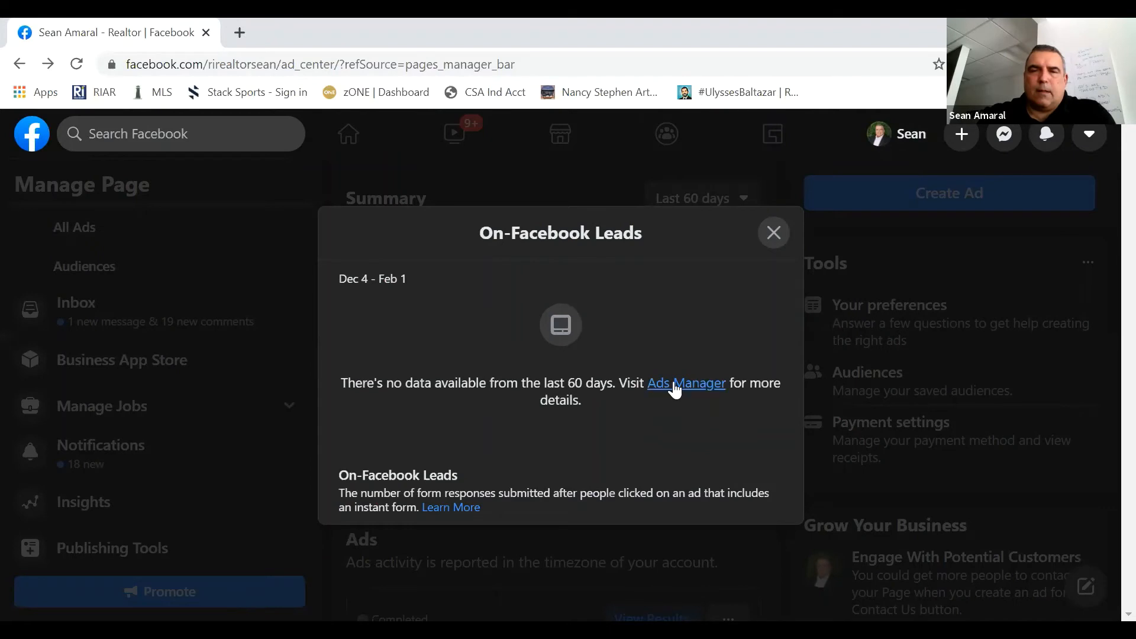
pyautogui.click(677, 389)
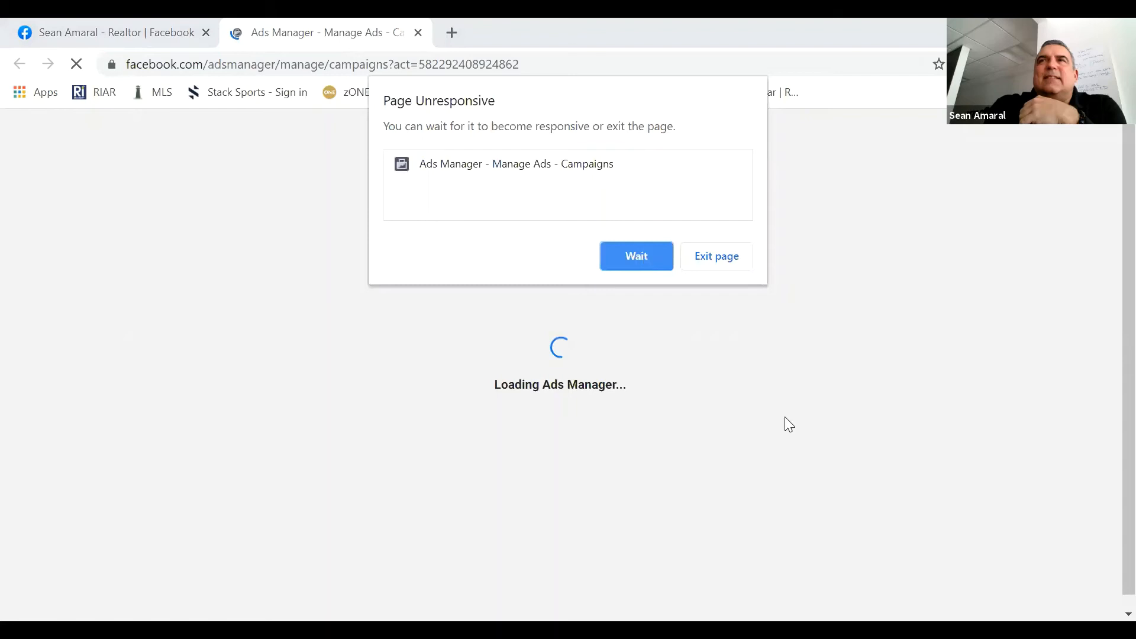
pyautogui.click(418, 33)
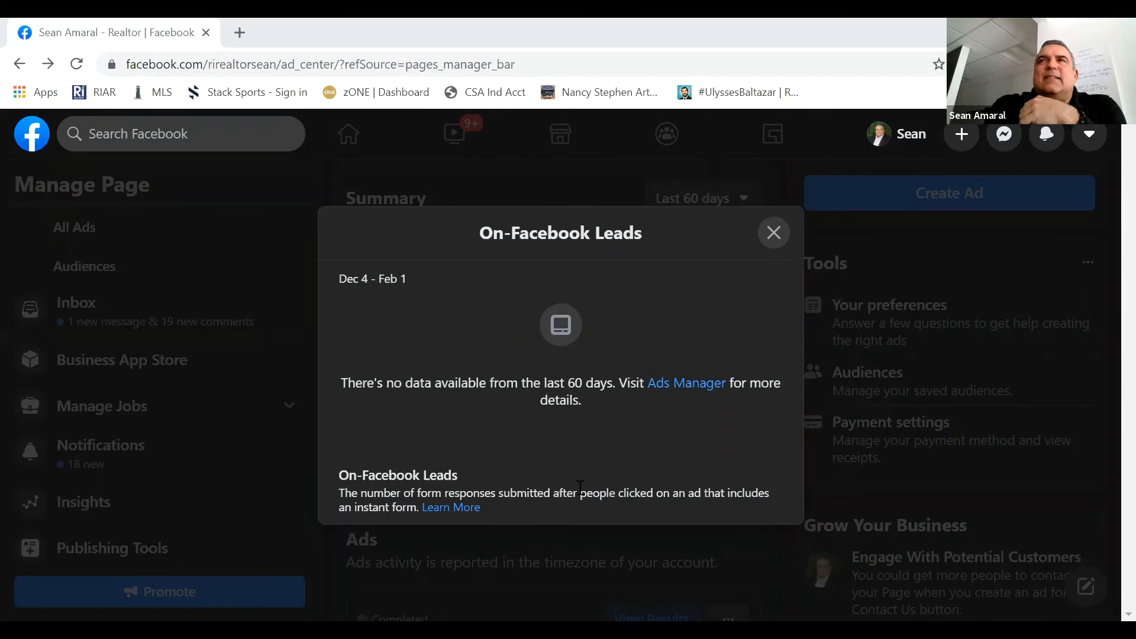
pyautogui.click(631, 580)
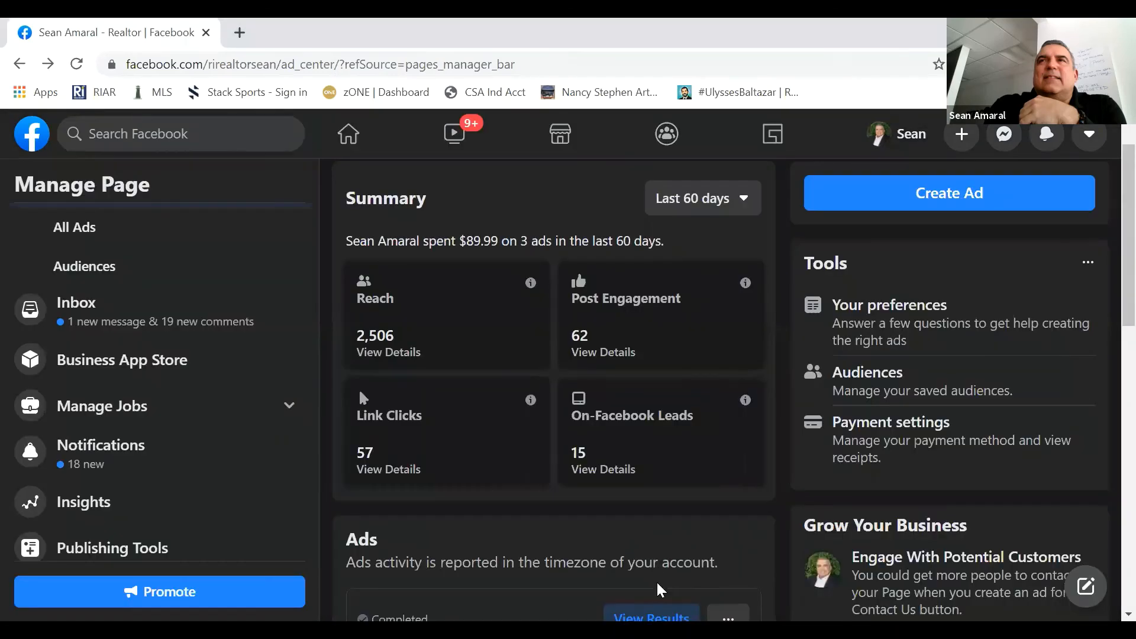